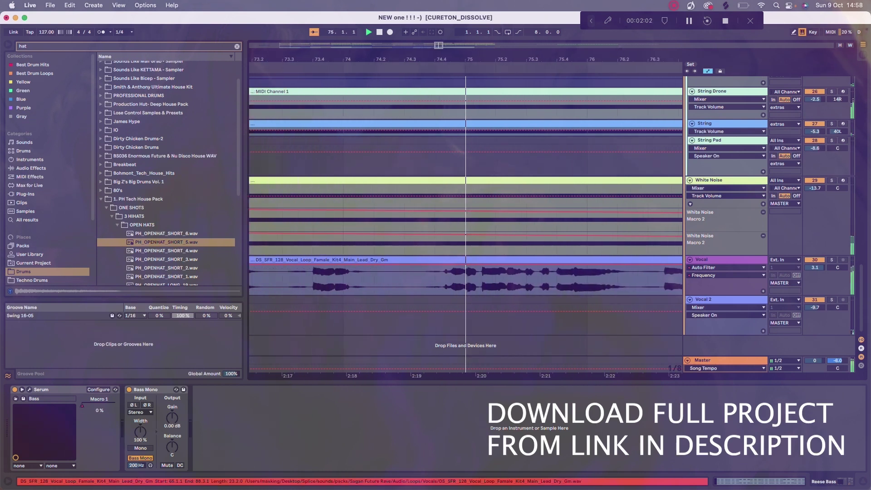
Show the Bass 1 track's device chain and open its Serum plug-in.
{"action": "scroll", "coordinate": [536, 259], "scroll_direction": "up", "scroll_amount": 2}
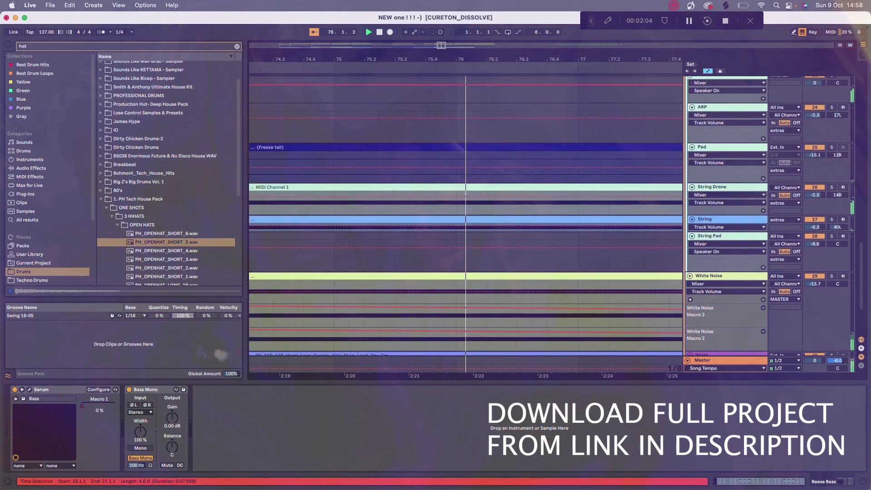
{"action": "scroll", "coordinate": [536, 227], "scroll_direction": "up", "scroll_amount": 5}
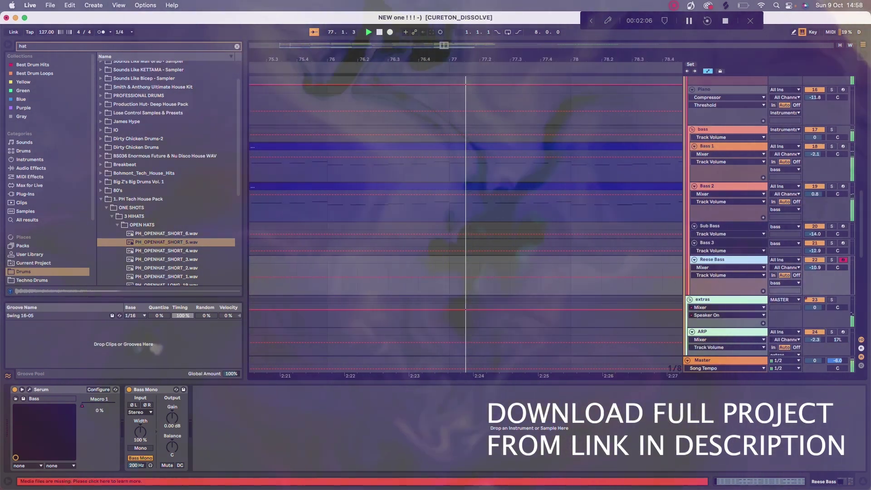
{"action": "left_click", "coordinate": [721, 146]}
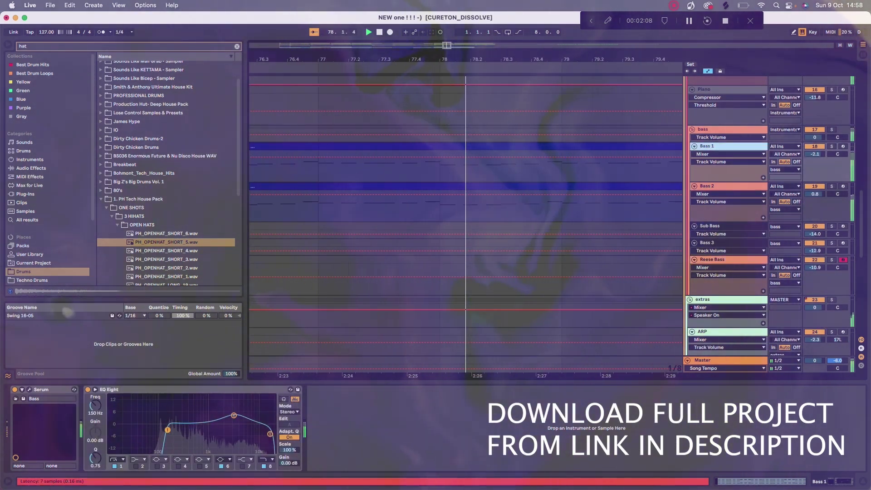
{"action": "left_click", "coordinate": [29, 390]}
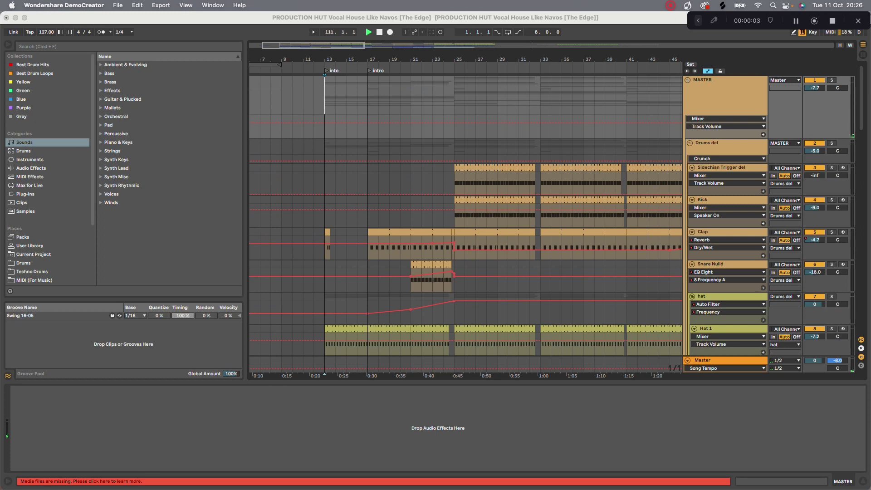
Look over the tracks inside the MASTER group and the devices on the Master track and MASTER group.
{"action": "left_click", "coordinate": [709, 91]}
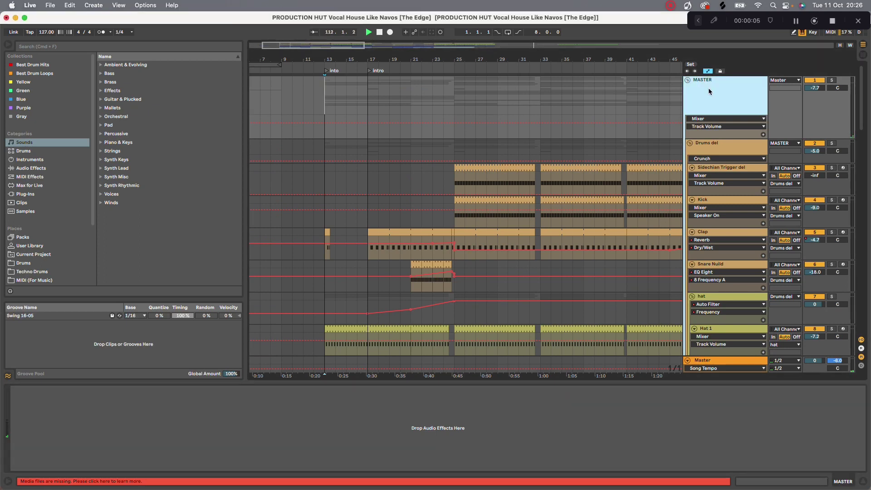
{"action": "scroll", "coordinate": [466, 215], "scroll_direction": "down", "scroll_amount": 10}
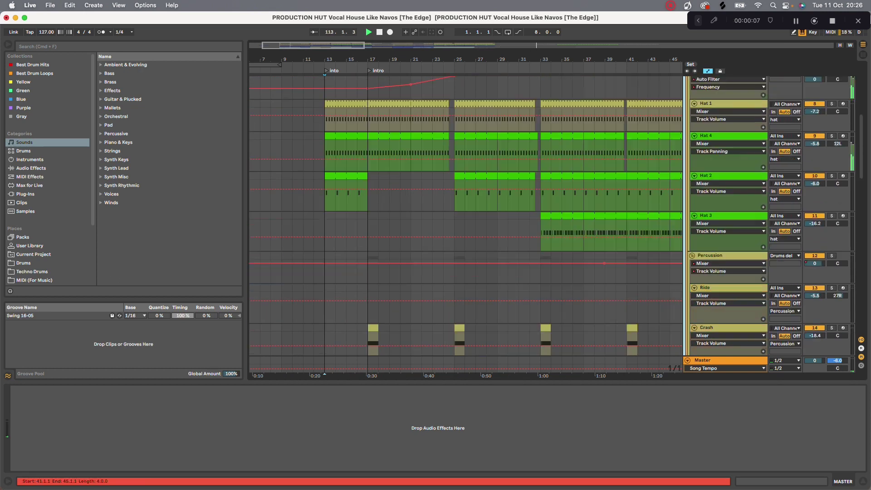
{"action": "scroll", "coordinate": [466, 215], "scroll_direction": "up", "scroll_amount": 10}
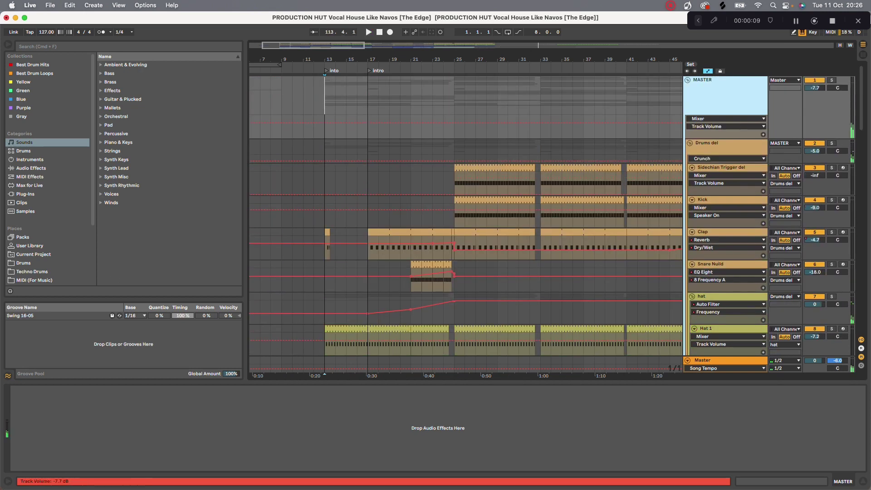
{"action": "left_click", "coordinate": [721, 360]}
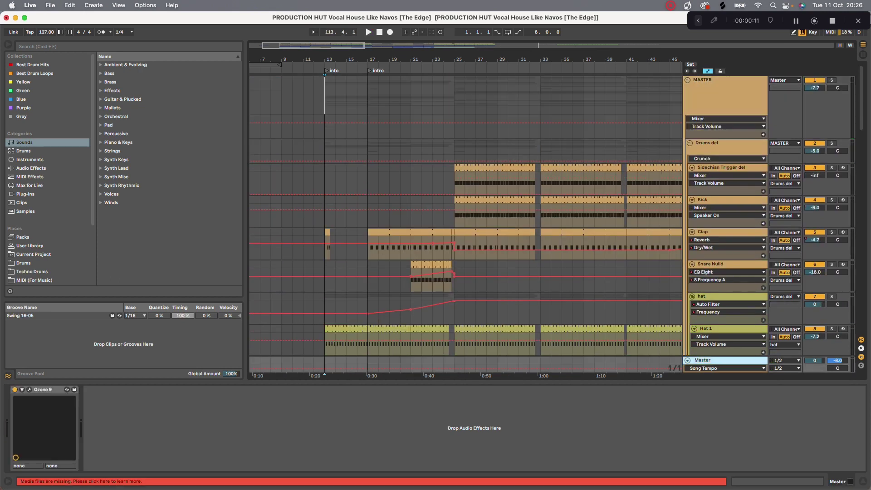
{"action": "left_click", "coordinate": [725, 94]}
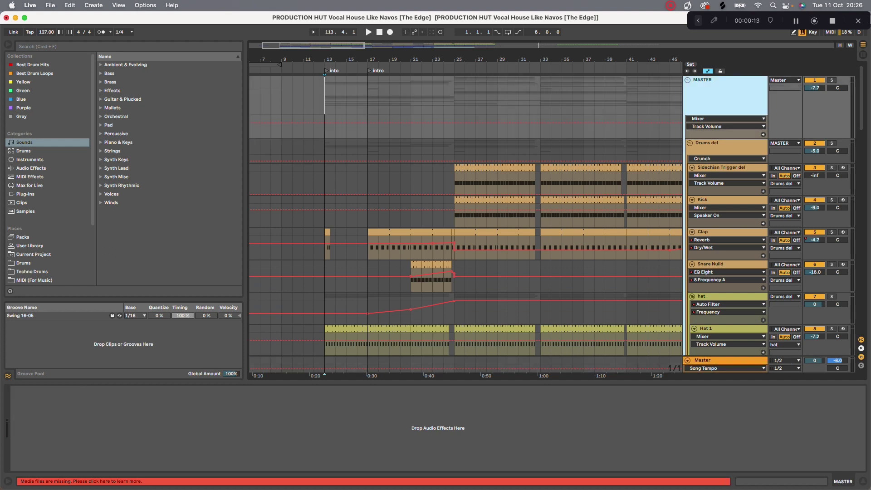
Solo the MASTER group and the Drums del group, and play the arrangement from bar 28.
{"action": "left_click", "coordinate": [832, 81]}
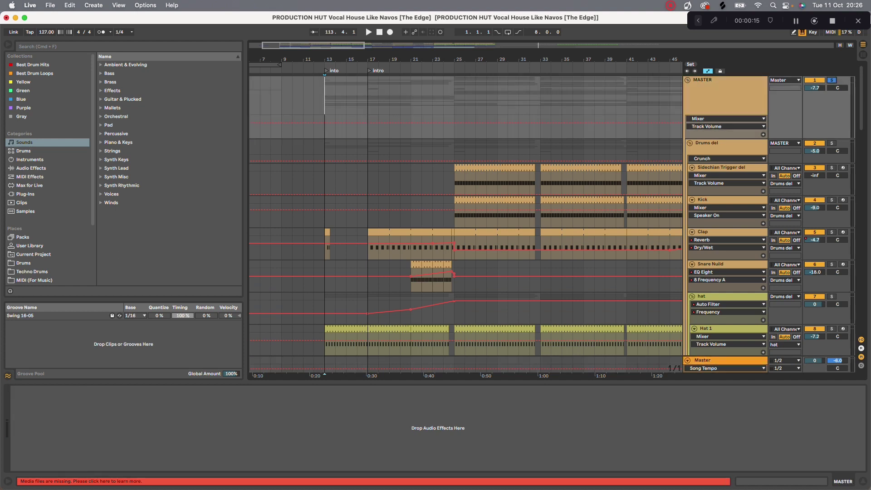
{"action": "left_click_drag", "start_coordinate": [290, 59], "coordinate": [295, 74]}
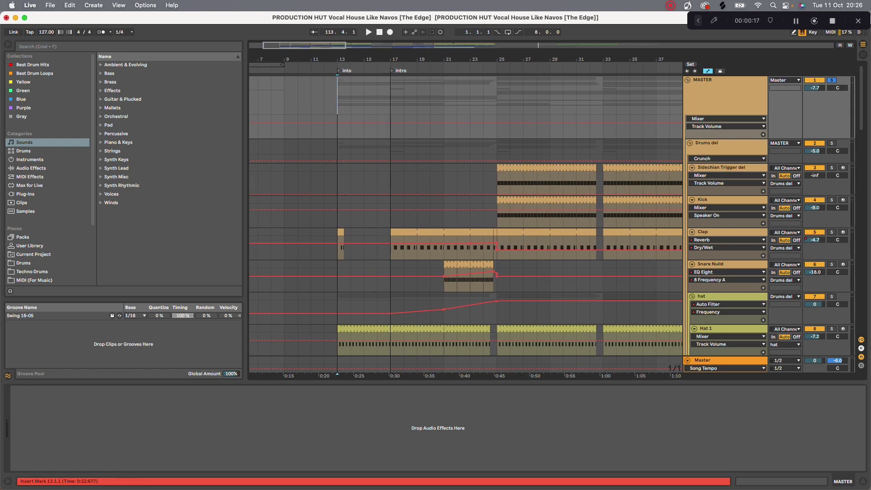
{"action": "left_click", "coordinate": [701, 151]}
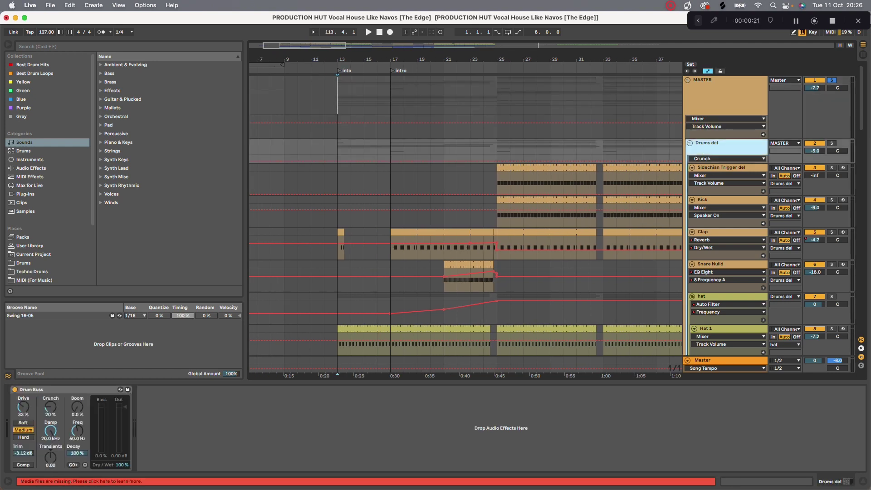
{"action": "left_click", "coordinate": [831, 143]}
{"action": "left_click", "coordinate": [537, 145]}
{"action": "key", "text": "space"}
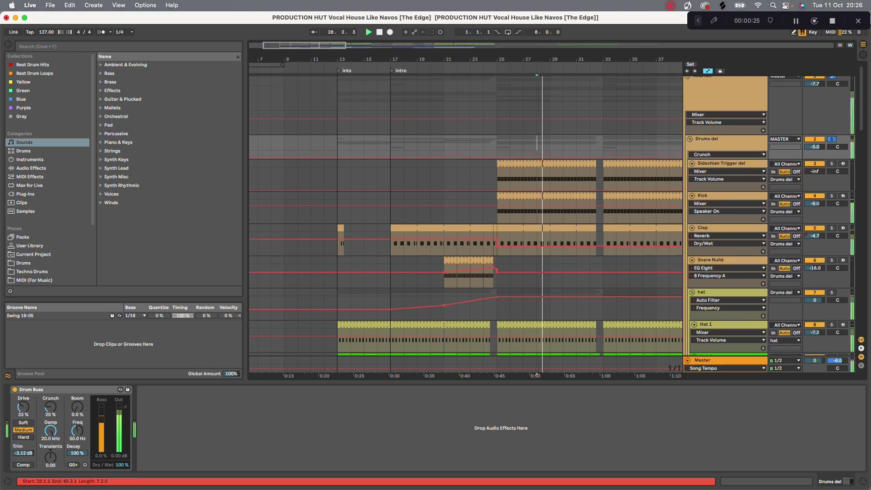
Stop playback and examine the Drum Buss on the Drums del group and the device chains of the Sidechian Trigger del and Kick tracks.
{"action": "left_click", "coordinate": [723, 141]}
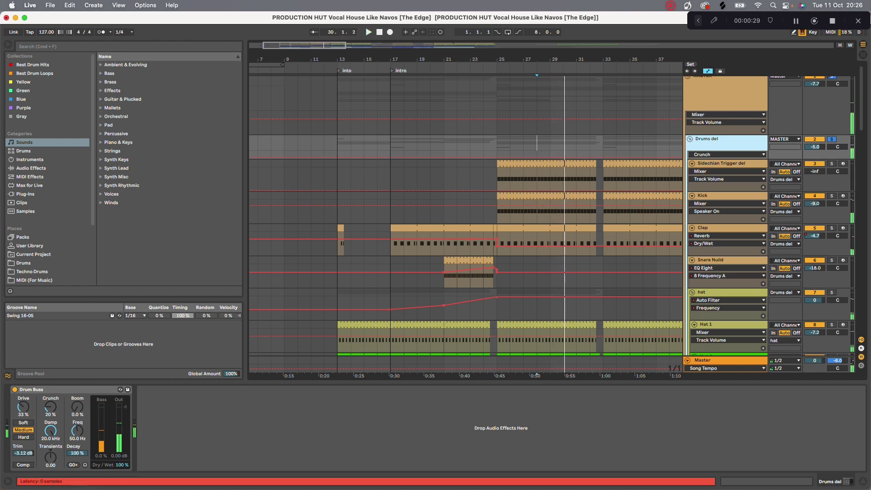
{"action": "left_click", "coordinate": [23, 407]}
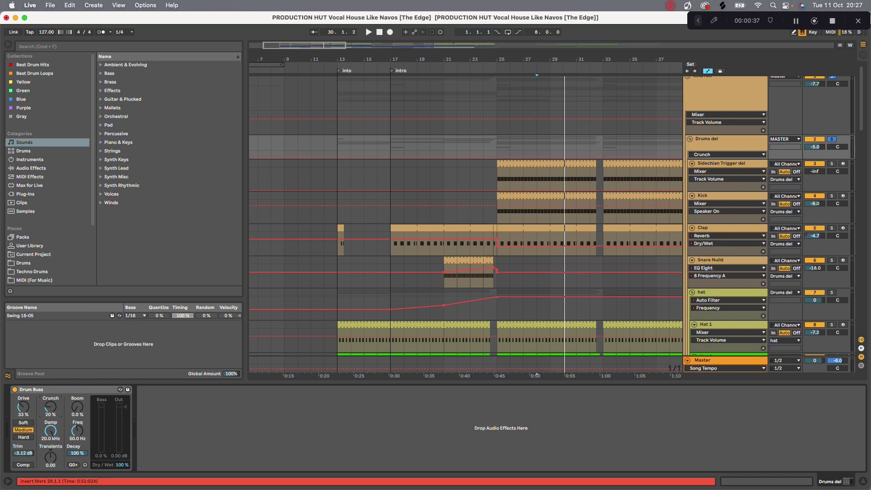
{"action": "left_click", "coordinate": [725, 163]}
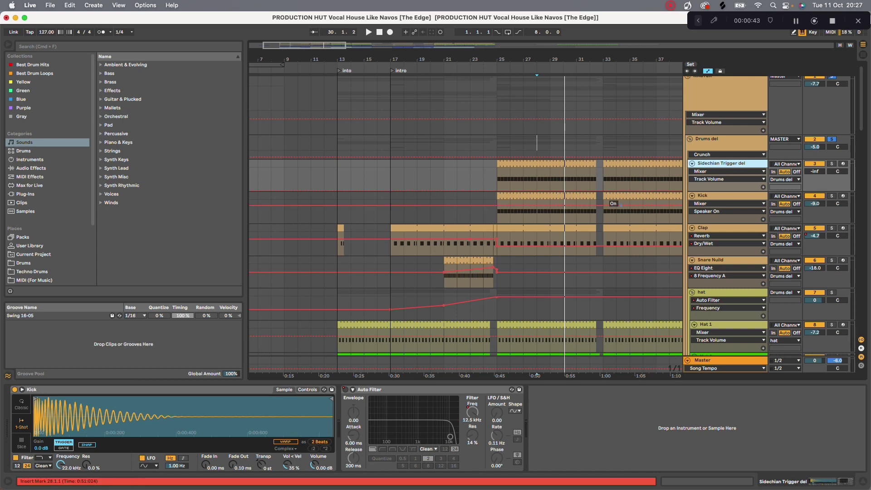
{"action": "scroll", "coordinate": [536, 143], "scroll_direction": "down", "scroll_amount": 2}
{"action": "left_click", "coordinate": [730, 171]}
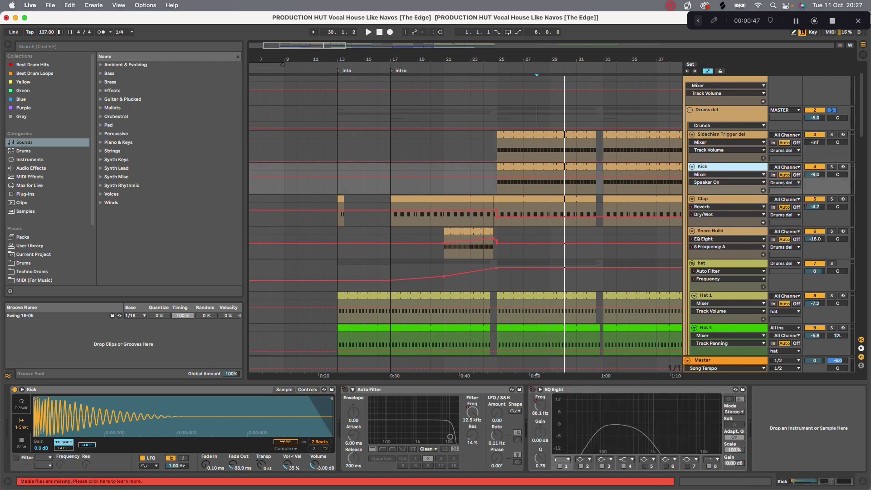
Examine the Sidechian Trigger del track's devices, volume and clip layout against the Kick track.
{"action": "left_click", "coordinate": [726, 136]}
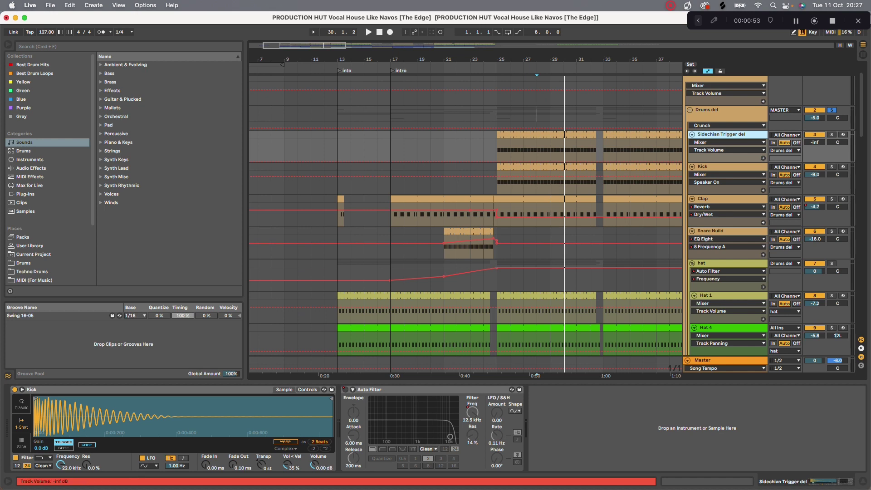
{"action": "left_click", "coordinate": [815, 143]}
{"action": "left_click", "coordinate": [727, 135]}
{"action": "scroll", "coordinate": [549, 204], "scroll_direction": "up", "scroll_amount": 5}
{"action": "scroll", "coordinate": [549, 205], "scroll_direction": "down", "scroll_amount": 4}
{"action": "scroll", "coordinate": [548, 204], "scroll_direction": "down", "scroll_amount": 1}
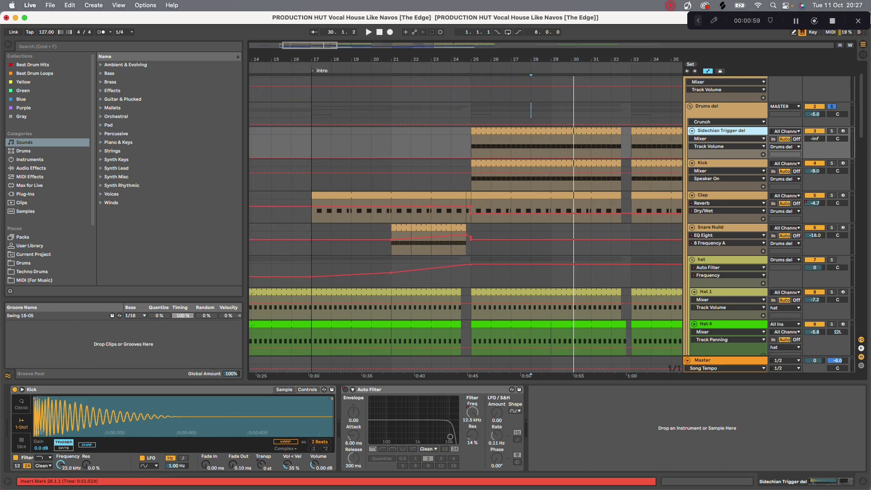
Extend the Sidechian Trigger del clips from bar 32.3 to bar 33 to fill the gap.
{"action": "left_click", "coordinate": [531, 110]}
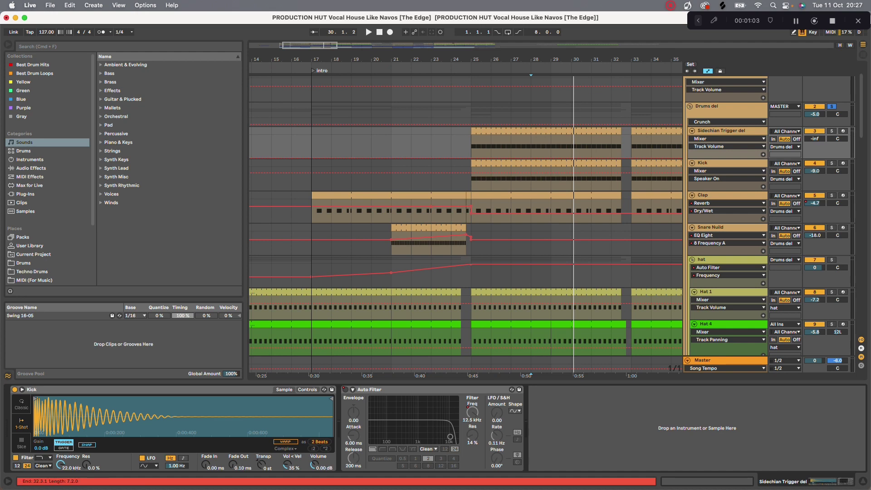
{"action": "left_click_drag", "start_coordinate": [622, 131], "coordinate": [632, 130]}
{"action": "scroll", "coordinate": [625, 152], "scroll_direction": "up", "scroll_amount": 5}
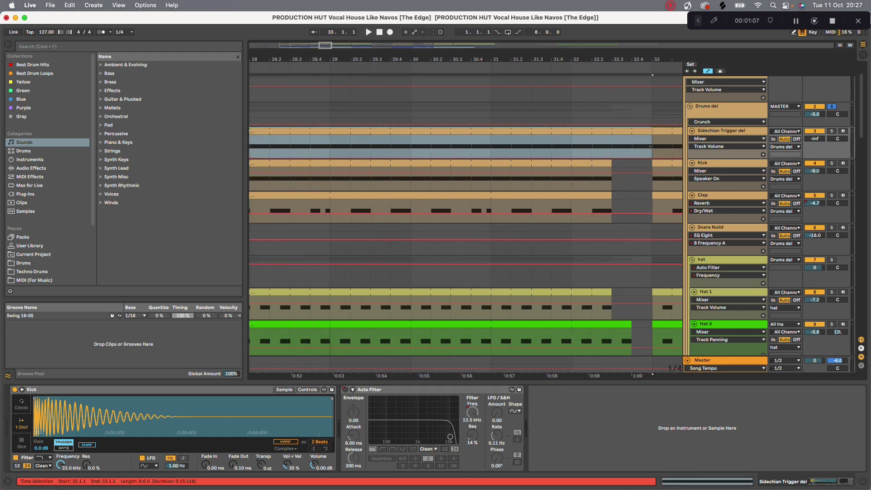
{"action": "scroll", "coordinate": [631, 154], "scroll_direction": "up", "scroll_amount": 4}
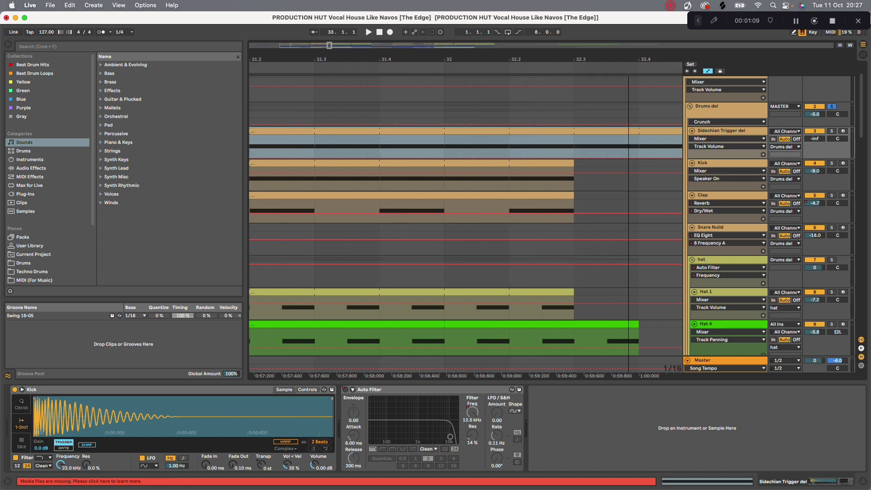
{"action": "scroll", "coordinate": [631, 155], "scroll_direction": "down", "scroll_amount": 4}
{"action": "scroll", "coordinate": [629, 87], "scroll_direction": "down", "scroll_amount": 4}
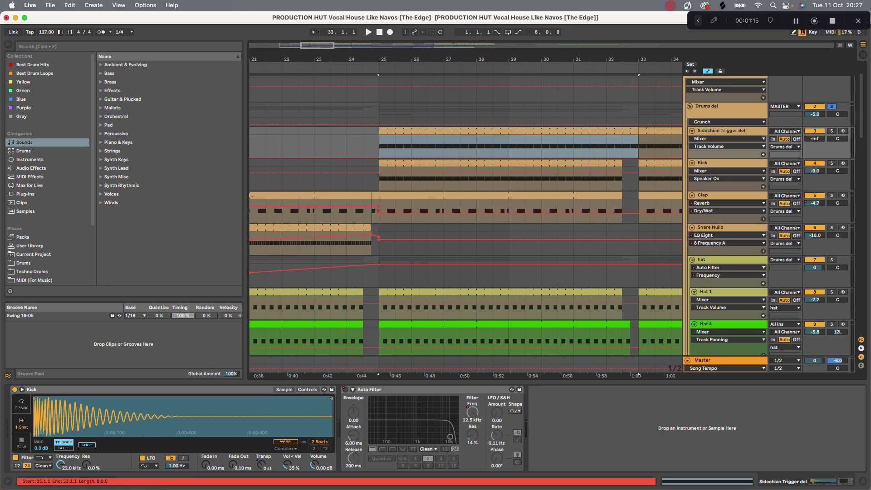
Open the Sidechian Trigger del MIDI clip at bar 25, examine its note pattern, and close the clip view.
{"action": "double_click", "coordinate": [508, 131]}
{"action": "left_click", "coordinate": [418, 327]}
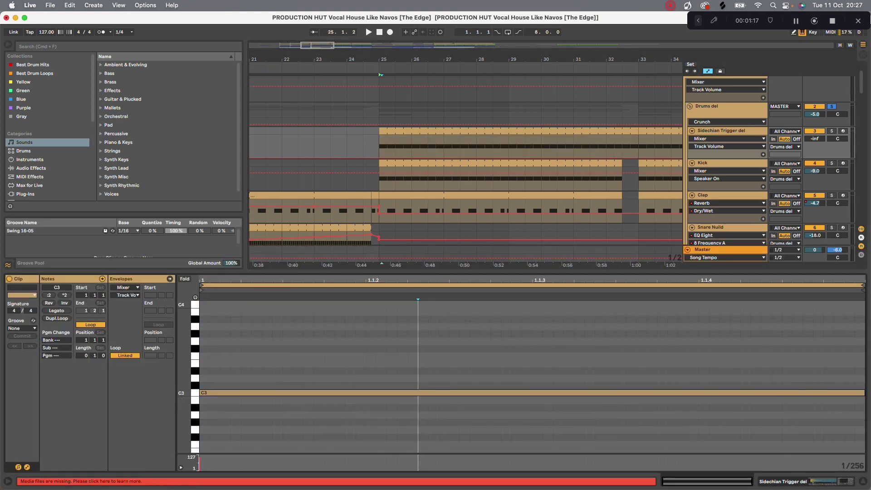
{"action": "key", "text": "alt+super+l"}
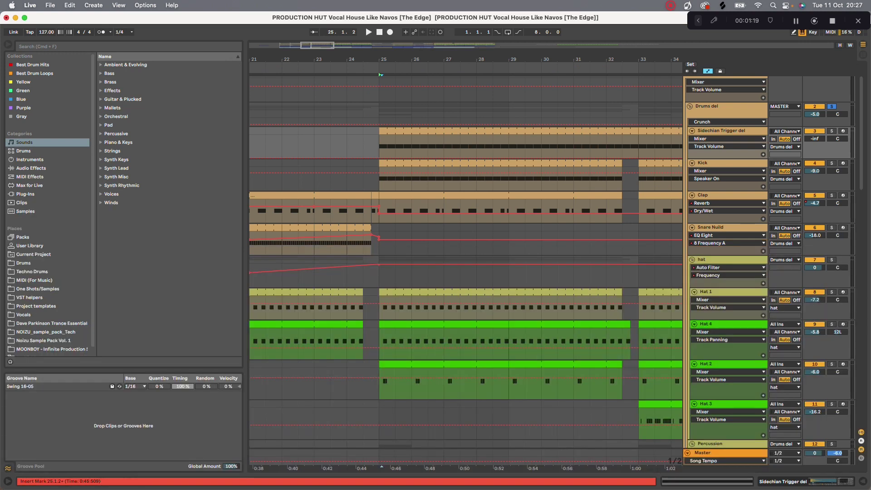
Unsolo the Drums del group, solo the Kick track with its devices shown, and play from bar 26.
{"action": "left_click", "coordinate": [832, 107]}
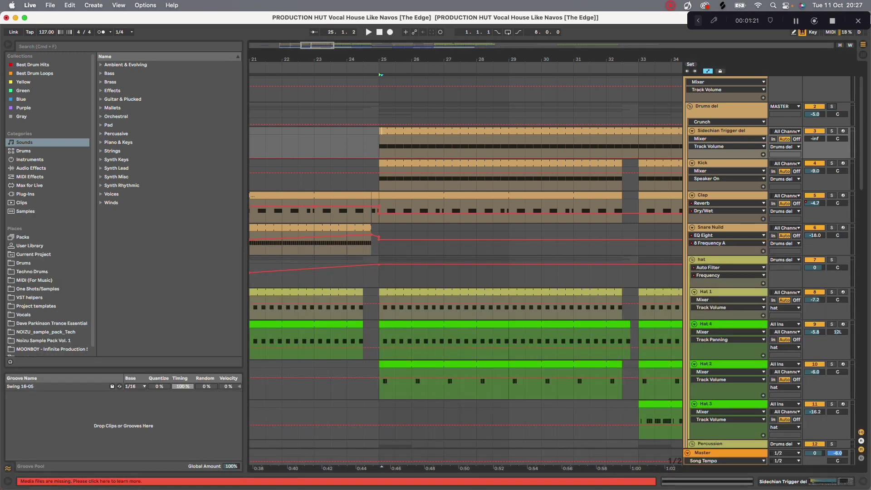
{"action": "left_click", "coordinate": [726, 163]}
{"action": "key", "text": "alt+super+l"}
{"action": "left_click", "coordinate": [832, 163]}
{"action": "left_click", "coordinate": [411, 180]}
{"action": "key", "text": "space"}
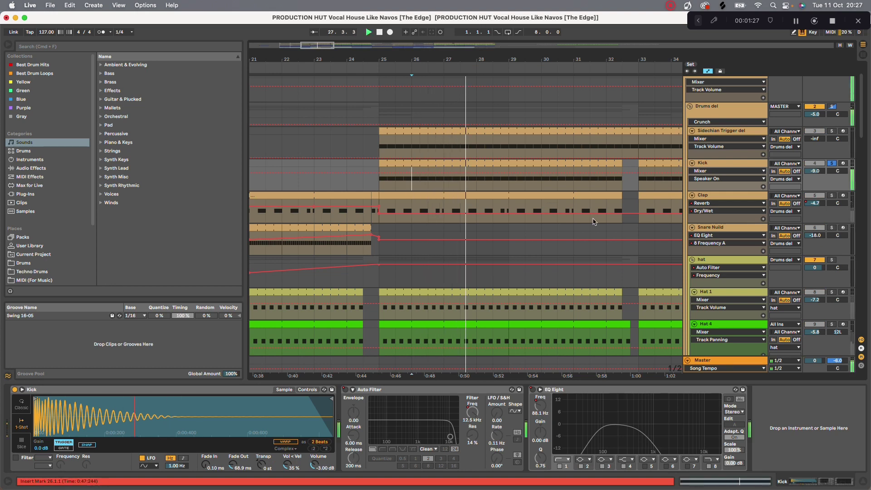
Replay the soloed Kick and show the automation of its EQ Eight's Device On switch in the arrangement.
{"action": "left_click", "coordinate": [726, 162]}
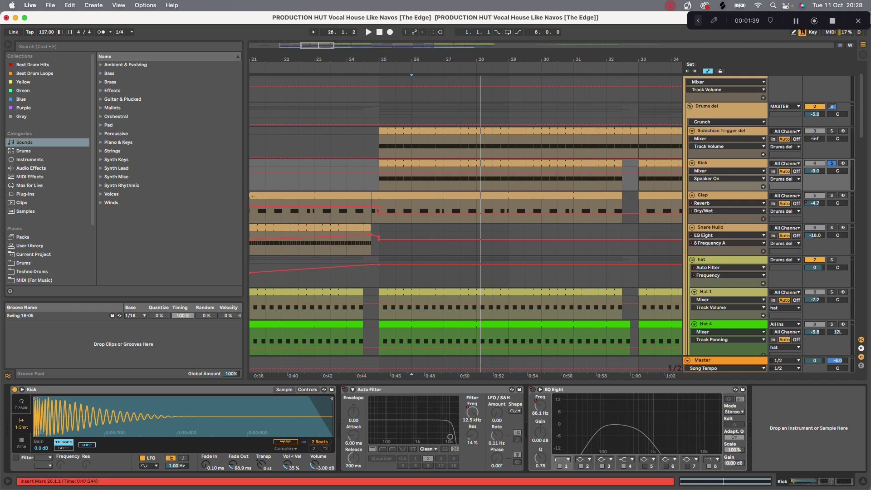
{"action": "left_click_drag", "start_coordinate": [548, 59], "coordinate": [459, 53]}
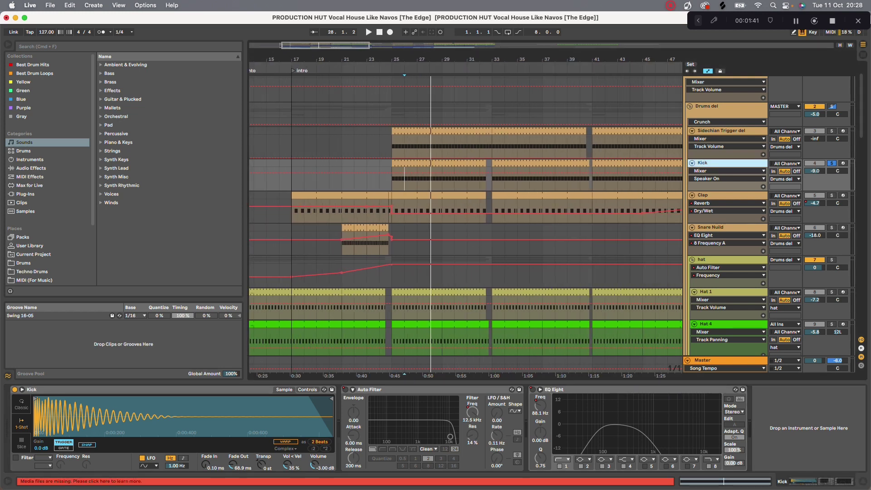
{"action": "key", "text": "space"}
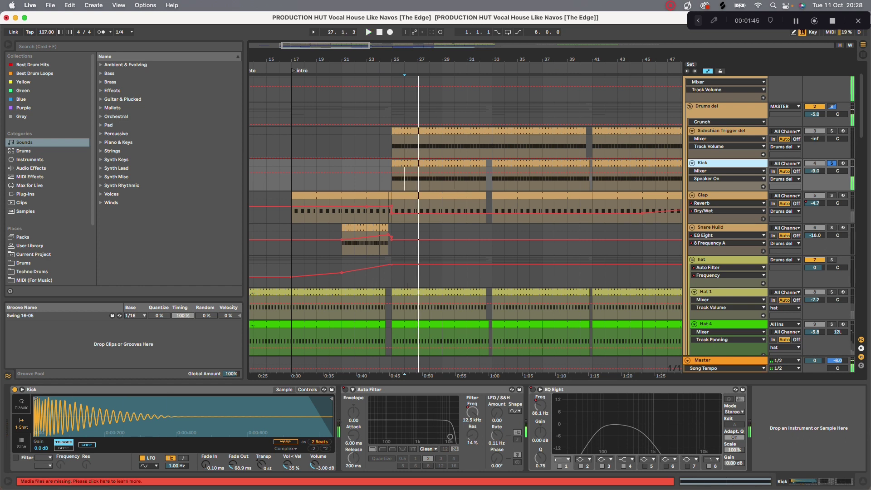
{"action": "right_click", "coordinate": [533, 390]}
{"action": "left_click", "coordinate": [552, 394]}
Go to the Kick's build-up section and play it from bar 69.
{"action": "left_click_drag", "start_coordinate": [574, 59], "coordinate": [401, 32]}
{"action": "left_click_drag", "start_coordinate": [531, 60], "coordinate": [531, 93]}
{"action": "left_click", "coordinate": [469, 131]}
{"action": "key", "text": "space"}
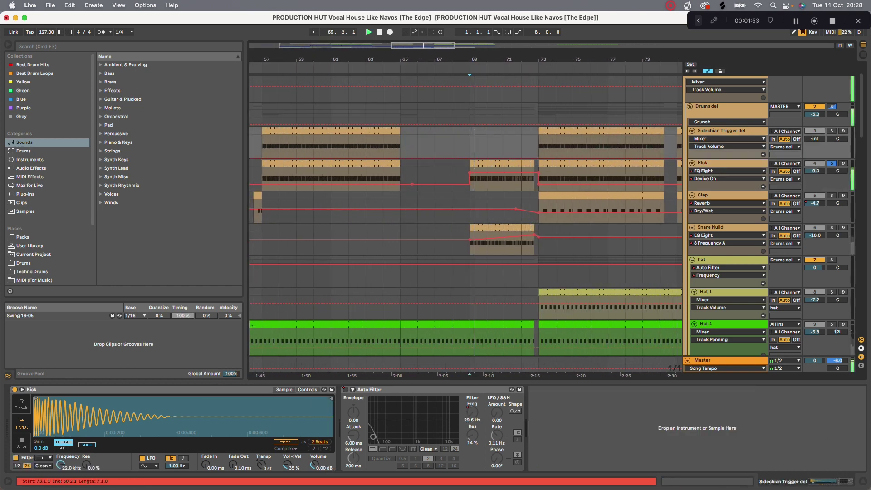
{"action": "left_click_drag", "start_coordinate": [509, 59], "coordinate": [509, 87]}
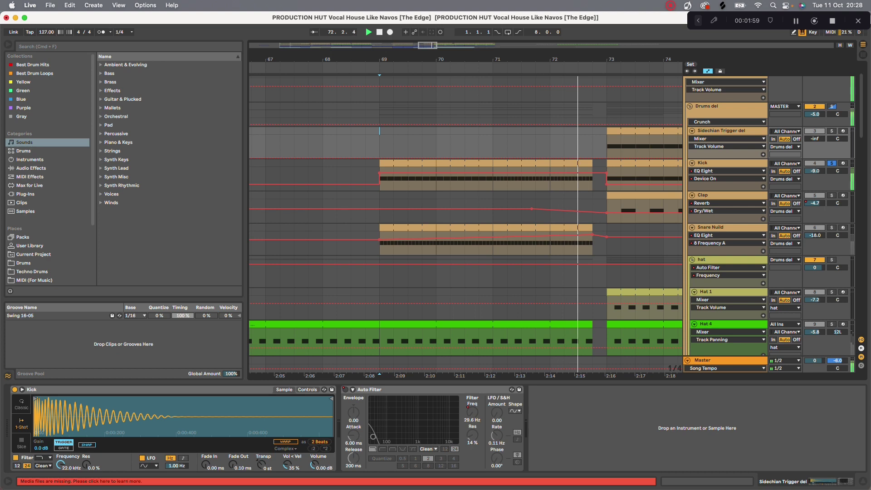
Examine the Kick track's EQ Eight curve during the build-up and replay the section from bar 69.
{"action": "left_click", "coordinate": [712, 166]}
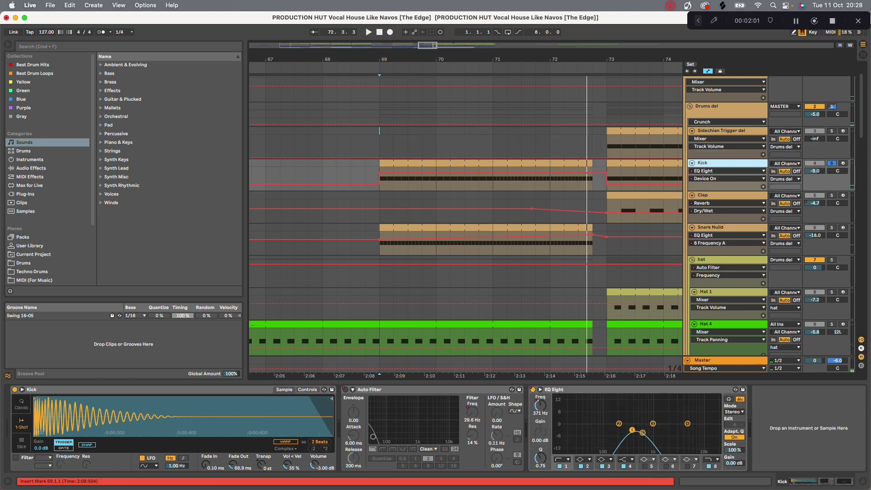
{"action": "left_click", "coordinate": [478, 110]}
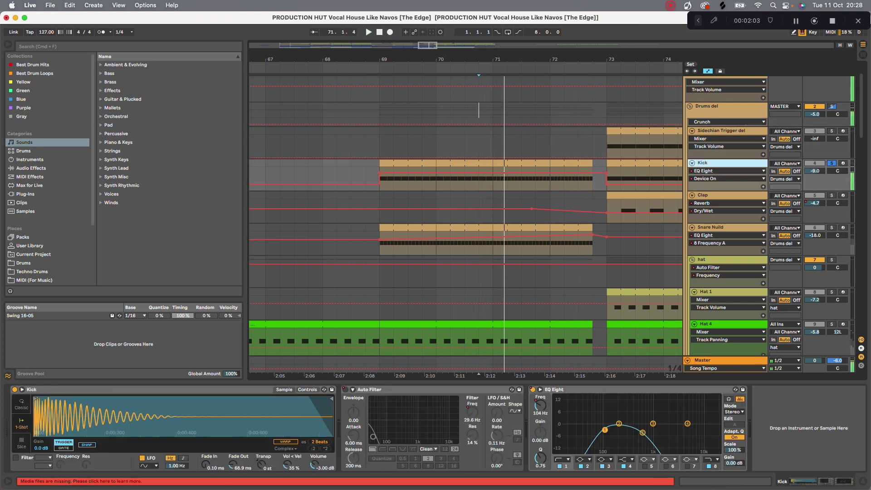
{"action": "left_click", "coordinate": [380, 131]}
{"action": "key", "text": "space"}
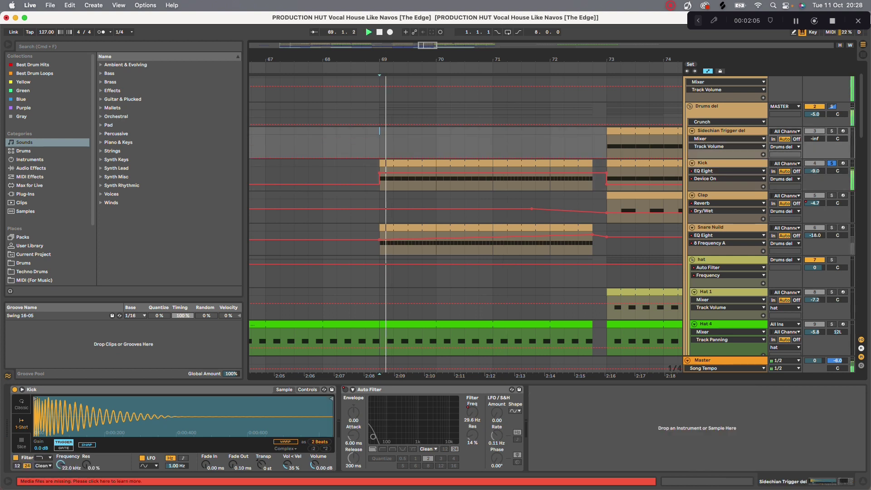
Show the Kick track's devices and watch its EQ Eight curve as the build-up plays, stopping before bar 73.
{"action": "left_click", "coordinate": [724, 163]}
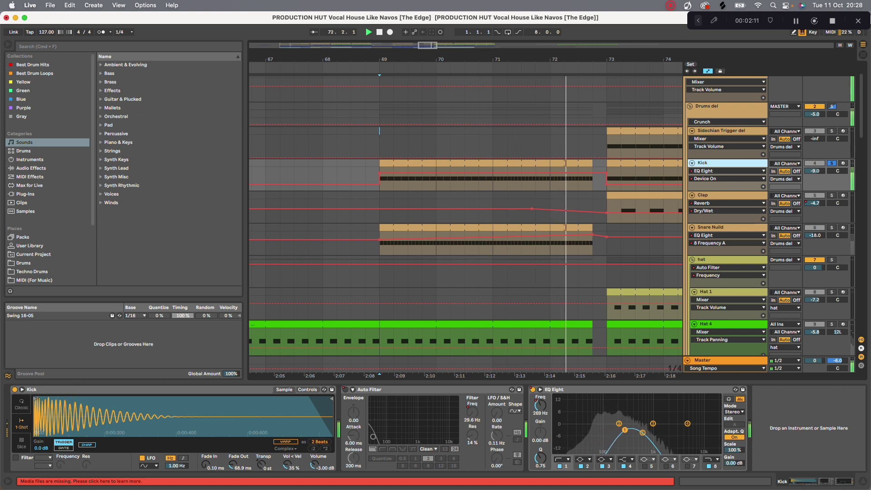
{"action": "key", "text": "space"}
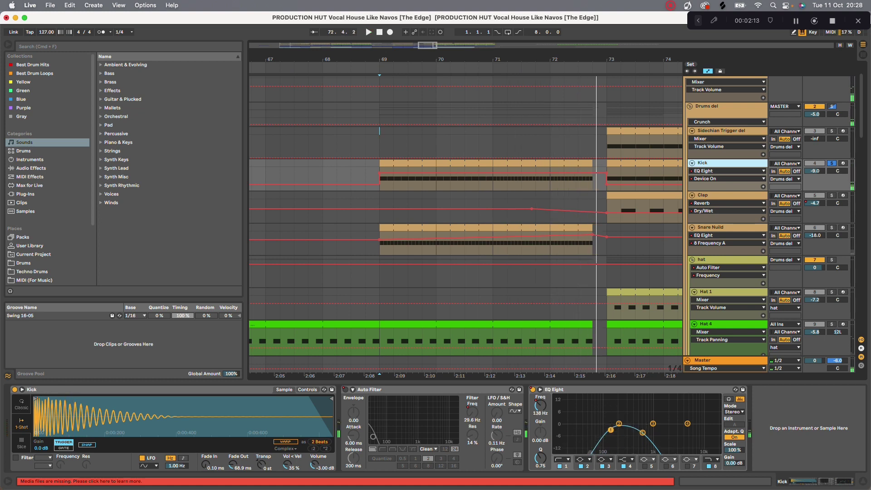
{"action": "scroll", "coordinate": [576, 206], "scroll_direction": "down", "scroll_amount": 5}
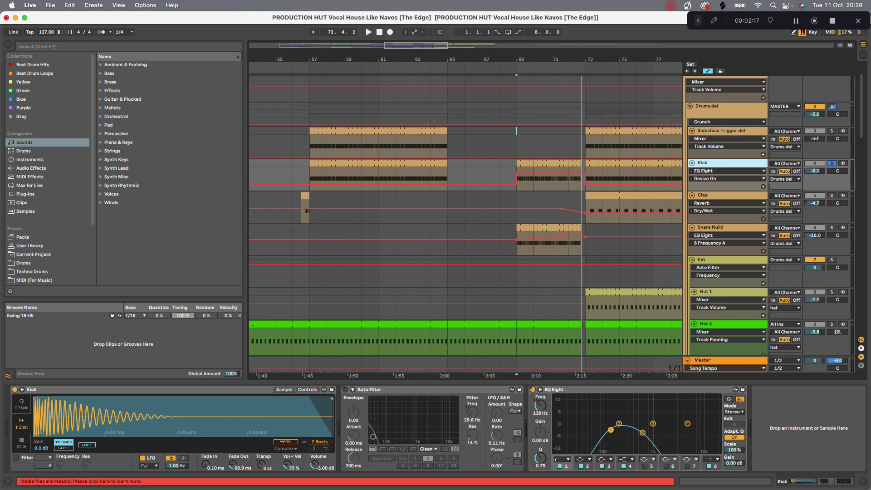
Solo the Snare Nuild track instead of the Kick, play from bar 70 and show its devices.
{"action": "left_click", "coordinate": [832, 163]}
{"action": "left_click", "coordinate": [832, 227]}
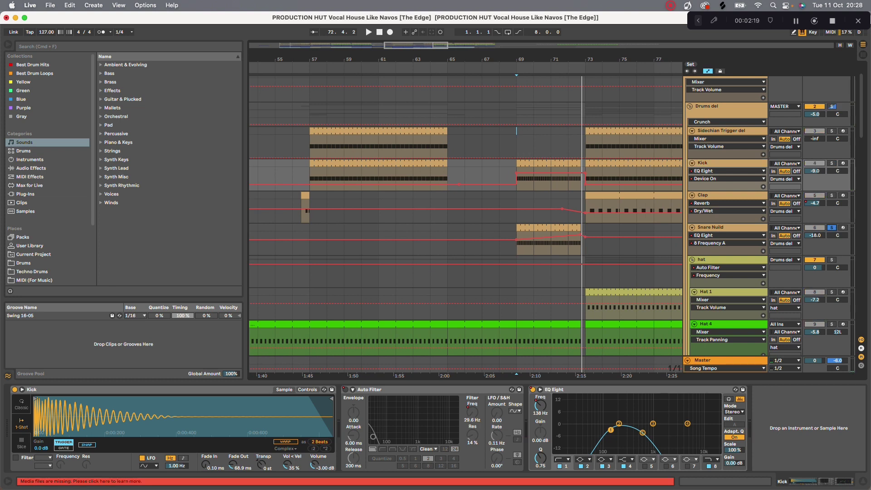
{"action": "left_click", "coordinate": [534, 209]}
{"action": "key", "text": "space"}
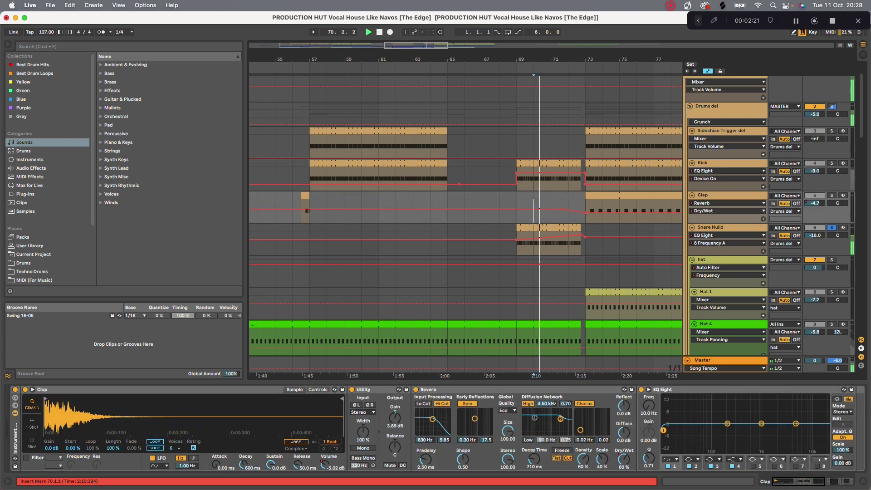
{"action": "left_click", "coordinate": [709, 227]}
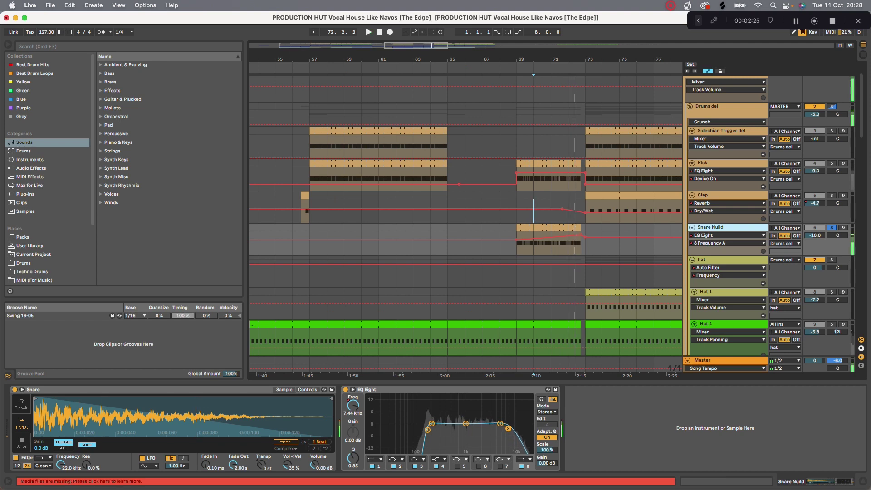
Clear the track solos and play the end of the build-up from bar 71 with all drums.
{"action": "left_click", "coordinate": [832, 163]}
{"action": "left_click", "coordinate": [832, 163]}
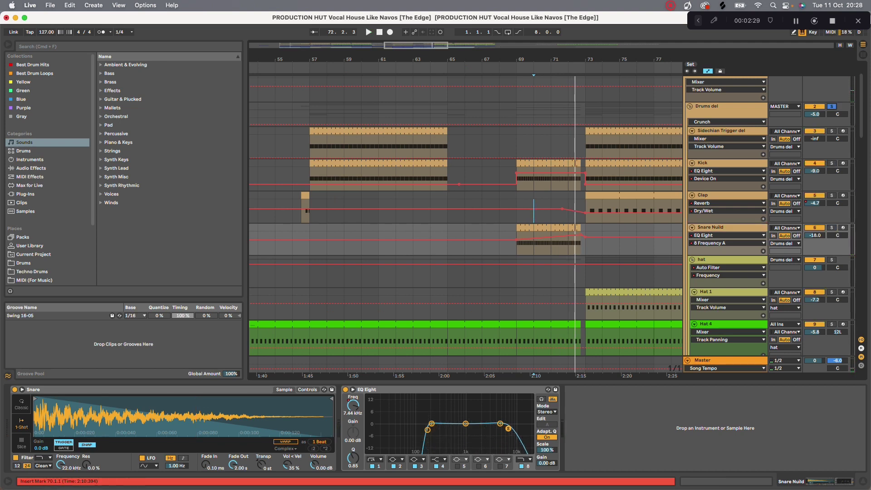
{"action": "left_click", "coordinate": [551, 91]}
{"action": "key", "text": "space"}
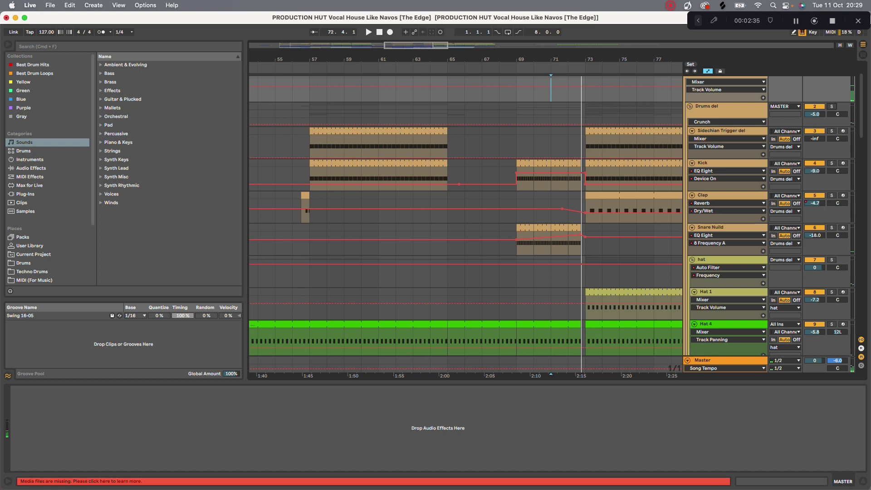
Solo the Clap track with its devices shown and play it from bar 29.
{"action": "scroll", "coordinate": [518, 208], "scroll_direction": "down", "scroll_amount": 5}
{"action": "scroll", "coordinate": [518, 209], "scroll_direction": "down", "scroll_amount": 3}
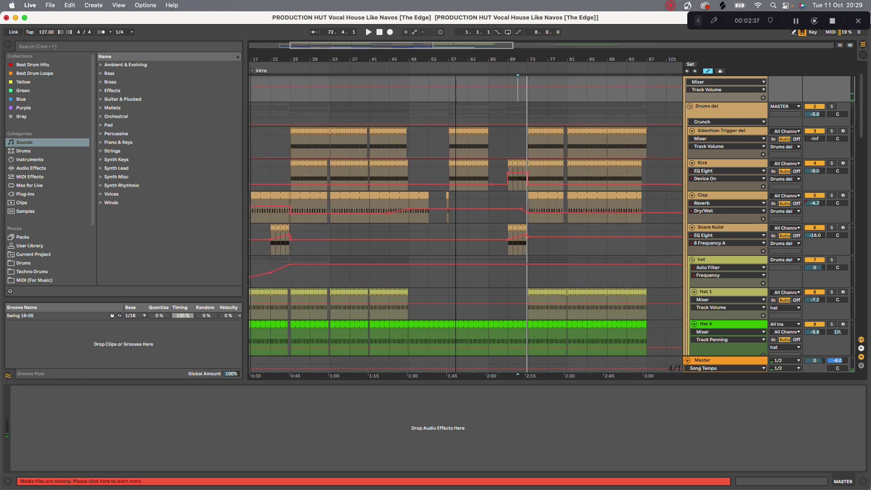
{"action": "left_click_drag", "start_coordinate": [344, 59], "coordinate": [305, 96]}
{"action": "left_click", "coordinate": [727, 195]}
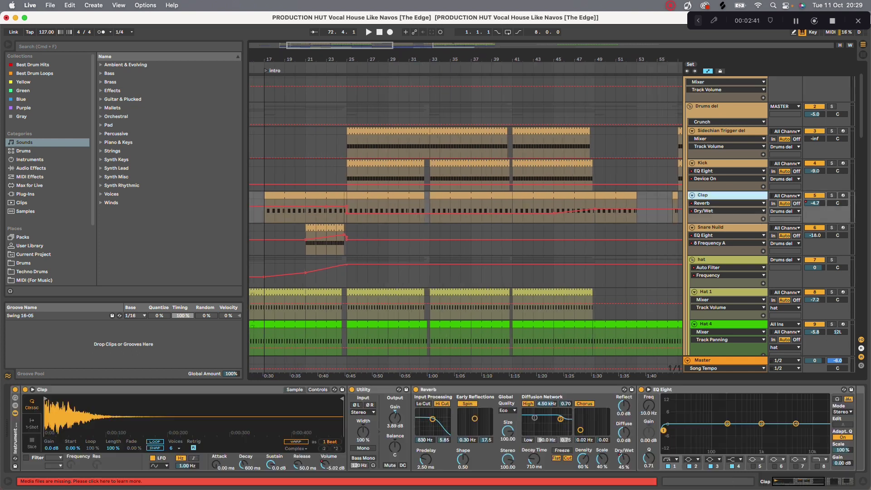
{"action": "left_click", "coordinate": [831, 196]}
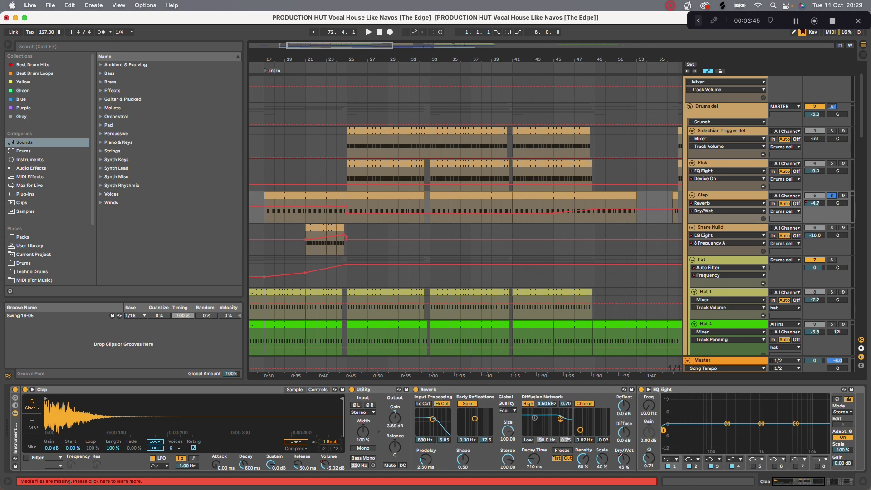
{"action": "left_click", "coordinate": [389, 207]}
{"action": "key", "text": "space"}
{"action": "mouse_move", "coordinate": [389, 60]}
{"action": "left_mouse_down"}
{"action": "mouse_move", "coordinate": [388, 86]}
{"action": "mouse_move", "coordinate": [339, 94]}
{"action": "left_mouse_up"}
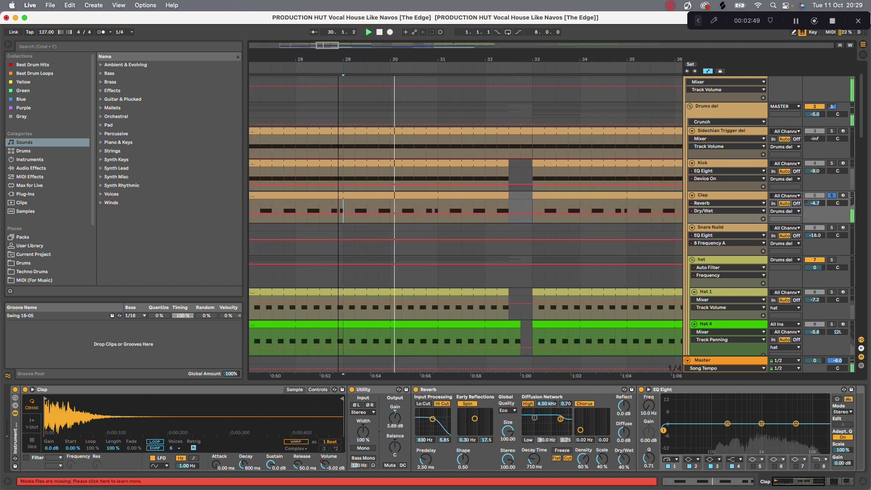
Open the Clap's MIDI clip that starts at bar 25 and play it to examine its note pattern.
{"action": "double_click", "coordinate": [418, 193]}
{"action": "key", "text": "space"}
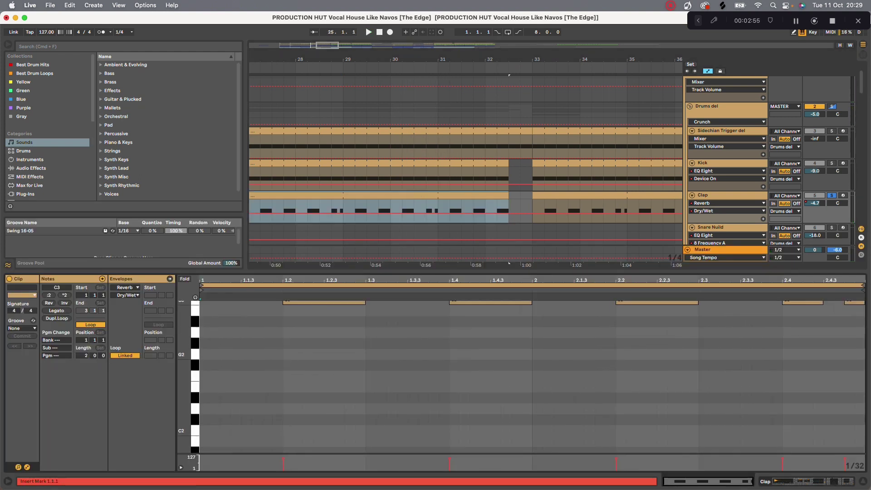
{"action": "key", "text": "space"}
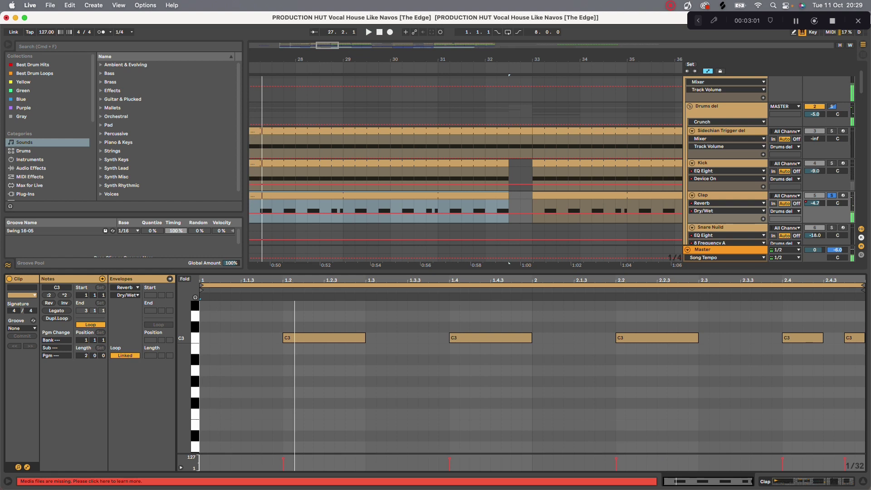
Hide the Clap's clip editor and unsolo the Clap track.
{"action": "key", "text": "super+alt+l"}
{"action": "key", "text": "super+s"}
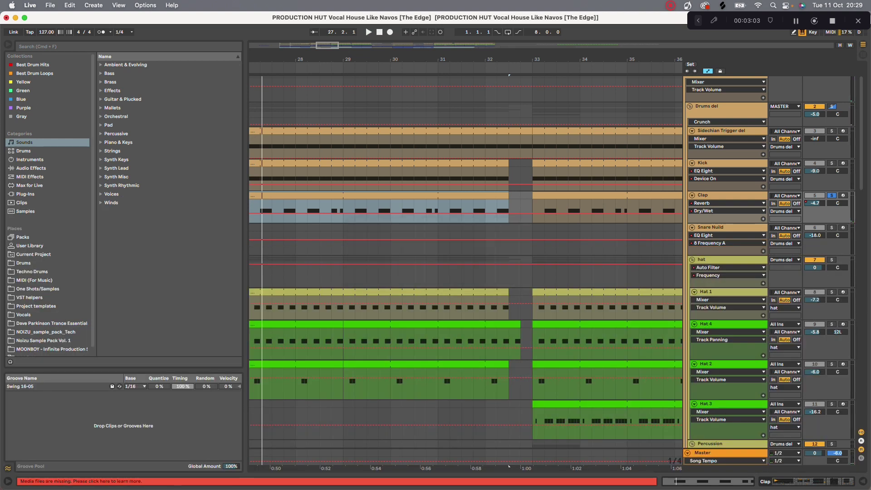
{"action": "key", "text": "minus"}
{"action": "key", "text": "minus"}
{"action": "key", "text": "s"}
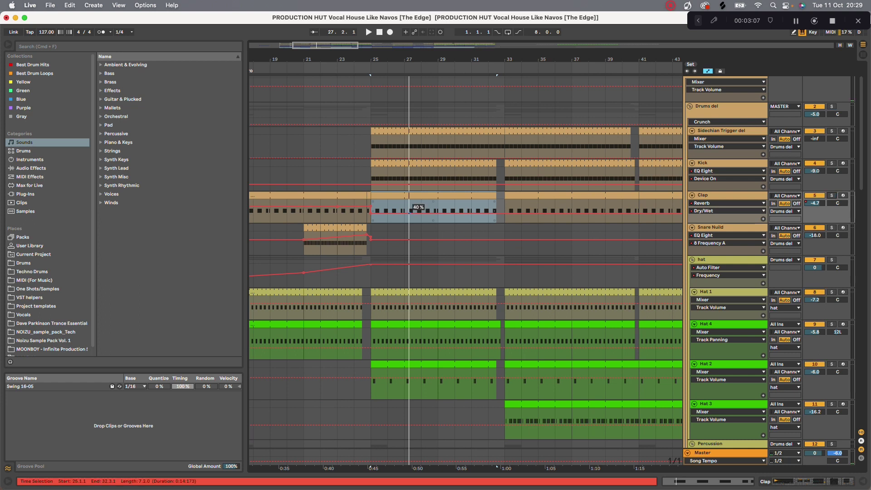
{"action": "scroll", "coordinate": [553, 262], "scroll_direction": "down", "scroll_amount": 1}
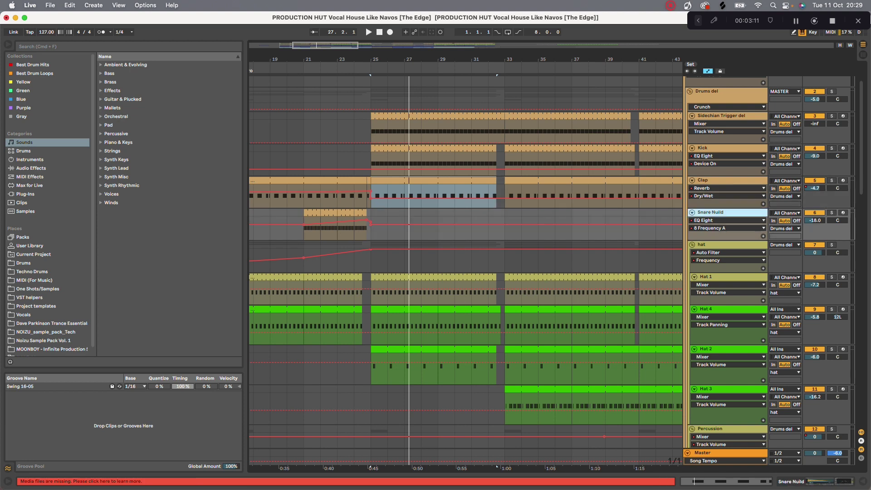
Show the Snare Nuild track's Snare sampler and EQ Eight, and play the first snare build-up from bar 21.
{"action": "double_click", "coordinate": [716, 217]}
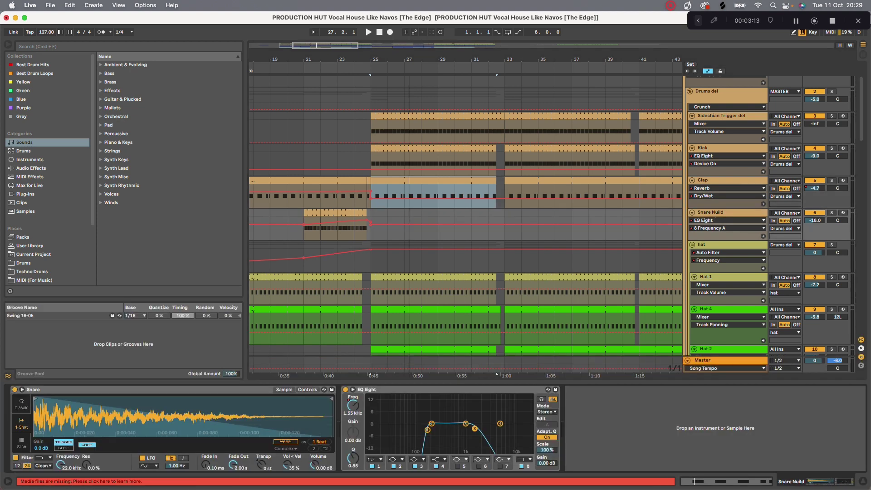
{"action": "right_click", "coordinate": [352, 404]}
{"action": "left_click", "coordinate": [369, 407]}
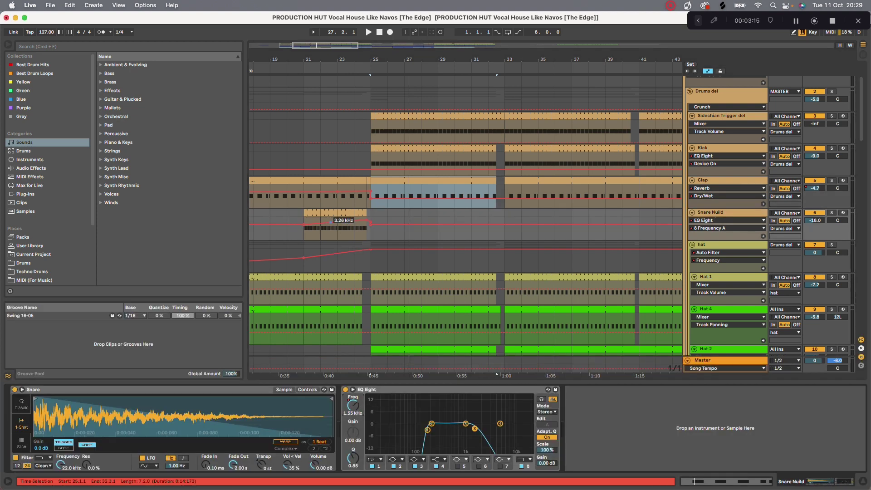
{"action": "left_click", "coordinate": [304, 213]}
{"action": "key", "text": "space"}
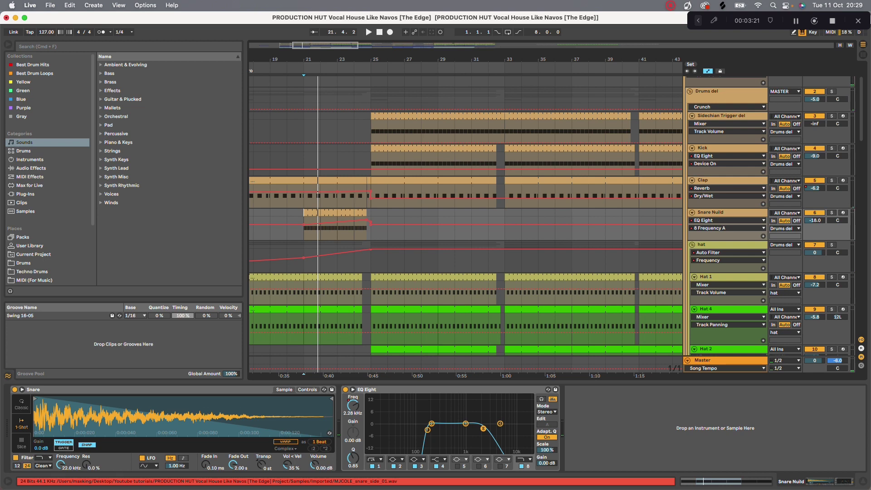
Open the first Snare Nuild clip's notes at bar 21 and play it with the track soloed.
{"action": "double_click", "coordinate": [315, 213]}
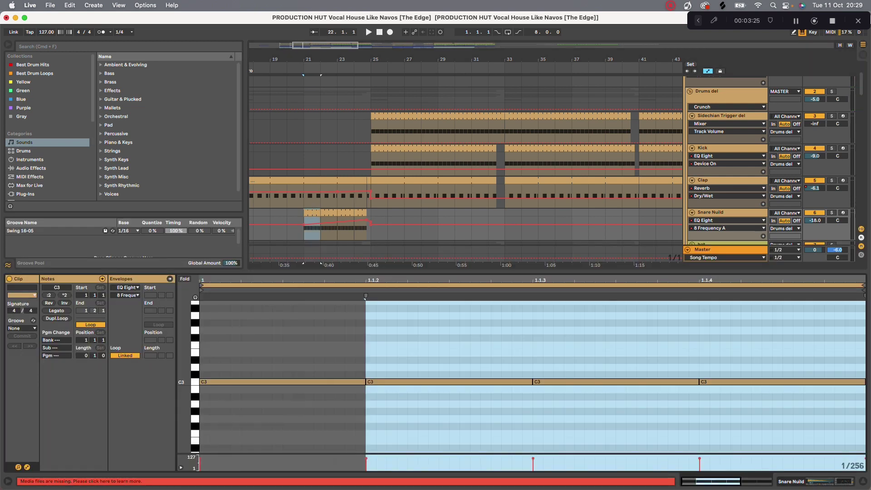
{"action": "left_click_drag", "start_coordinate": [350, 281], "coordinate": [350, 268]}
{"action": "key", "text": "space"}
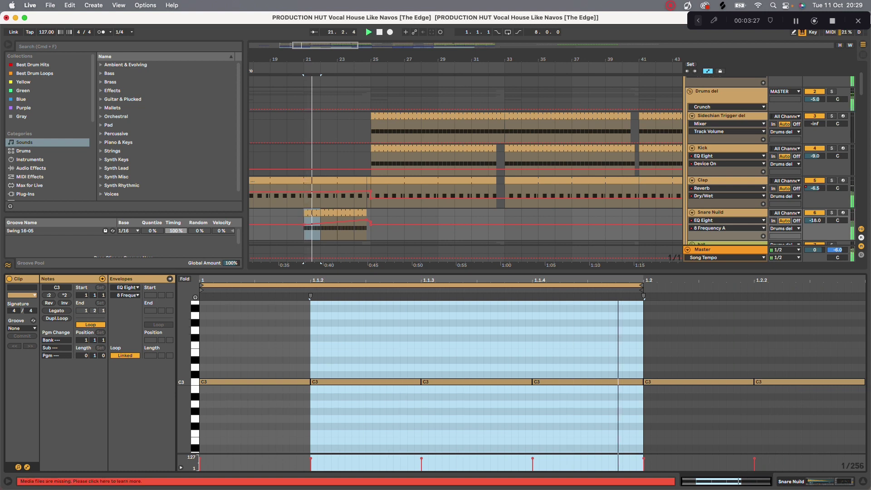
{"action": "left_click", "coordinate": [832, 213]}
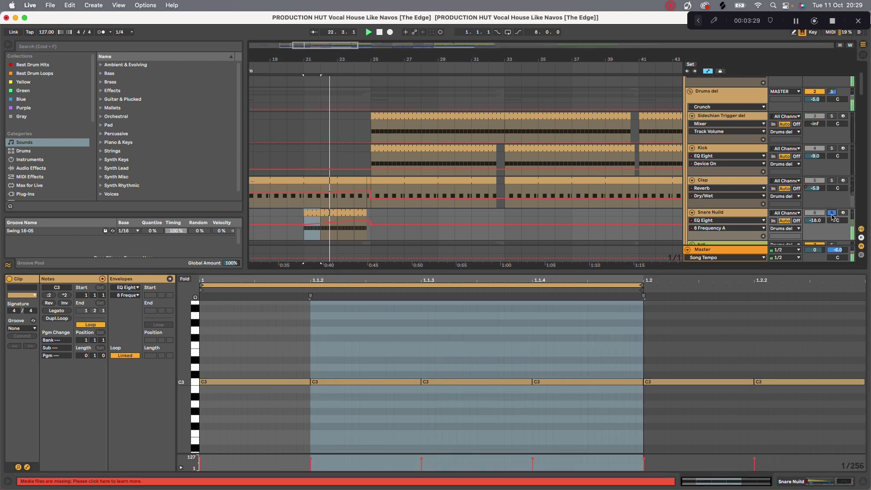
{"action": "left_click_drag", "start_coordinate": [438, 280], "coordinate": [438, 224]}
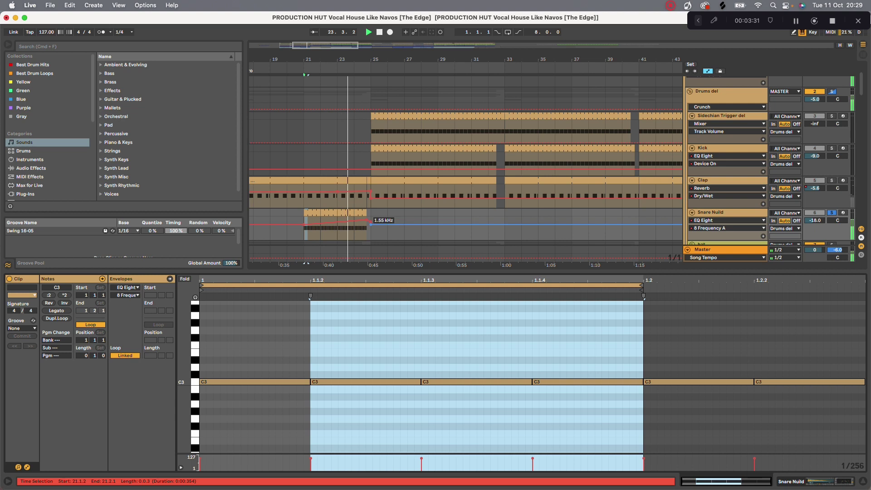
Open and play the Snare Nuild clip at bar 23, and return to the unsoloed track's devices.
{"action": "key", "text": "super+alt+l"}
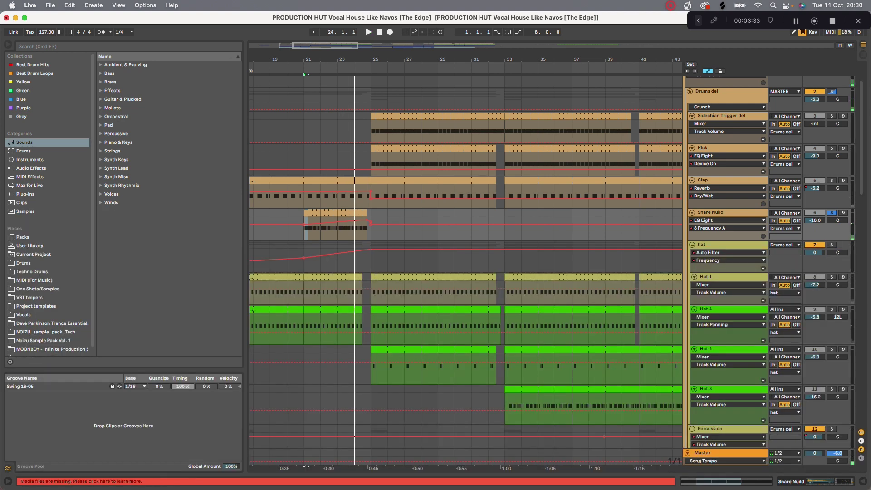
{"action": "double_click", "coordinate": [353, 221]}
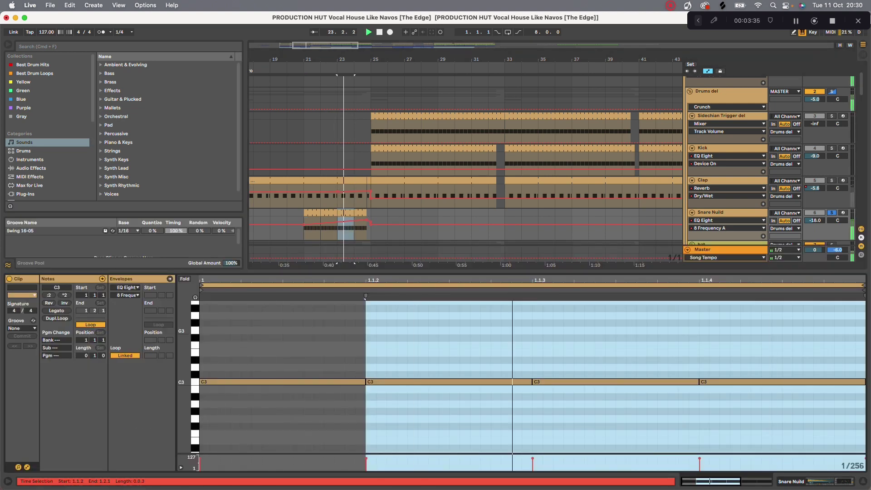
{"action": "left_click", "coordinate": [832, 212]}
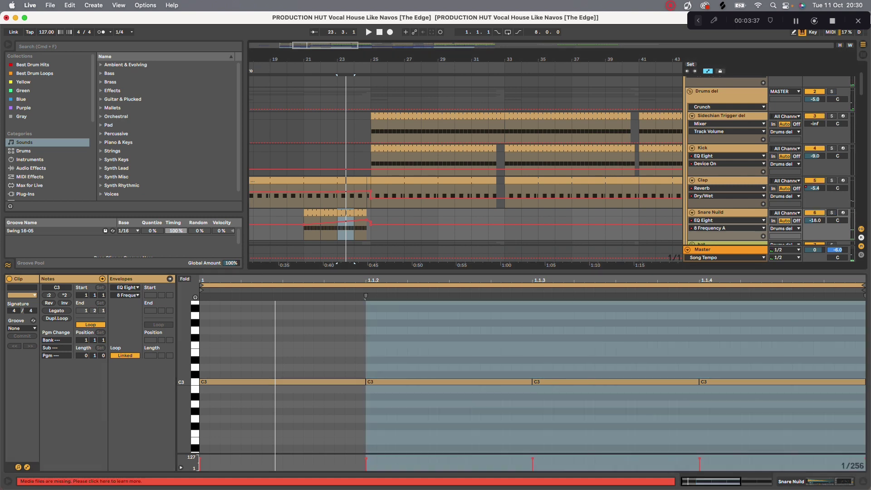
{"action": "key", "text": "shift+Tab"}
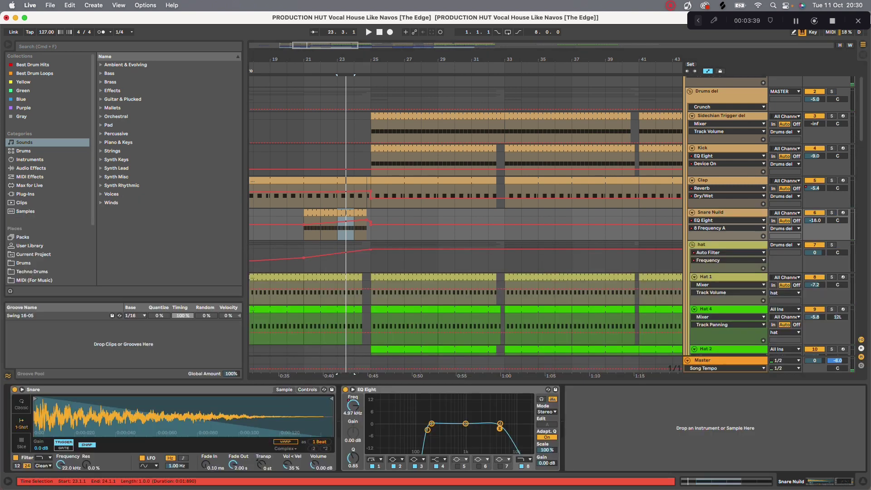
Solo the hat group and play it from bar 33.
{"action": "left_click_drag", "start_coordinate": [408, 59], "coordinate": [408, 22]}
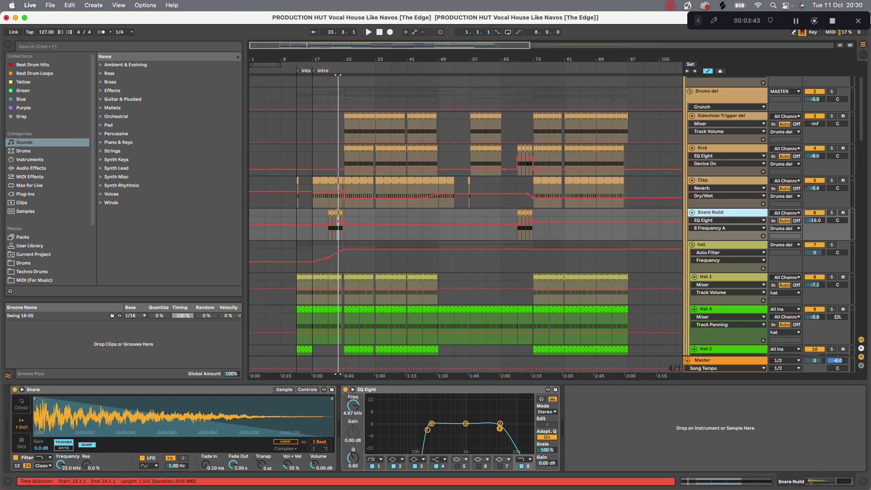
{"action": "scroll", "coordinate": [466, 216], "scroll_direction": "down", "scroll_amount": 3}
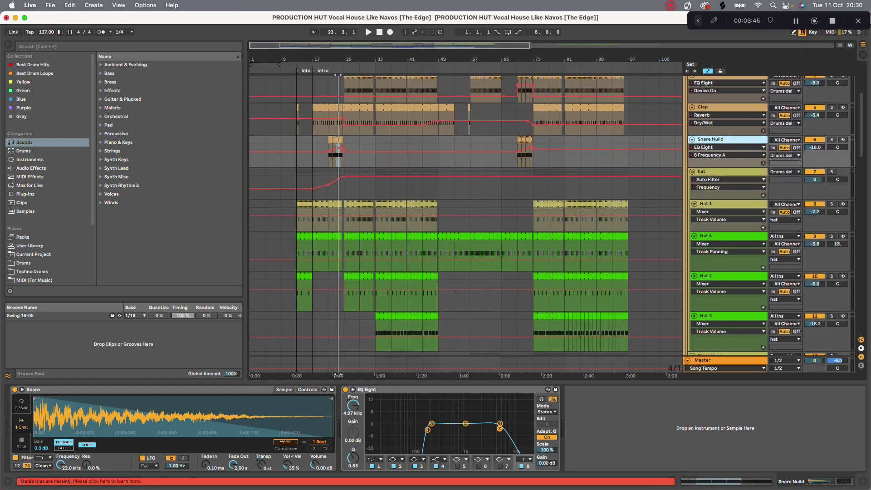
{"action": "left_click", "coordinate": [832, 172]}
{"action": "left_click", "coordinate": [377, 193]}
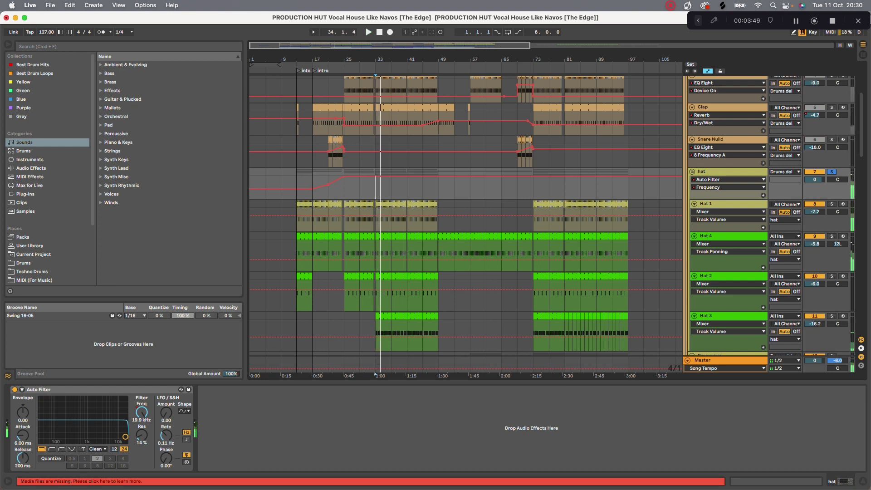
Audition Hat 1, Hat 4 and Hat 2 soloed in turn from bar 33, ending with Hat 2's devices shown.
{"action": "left_click", "coordinate": [376, 224]}
{"action": "key", "text": "space"}
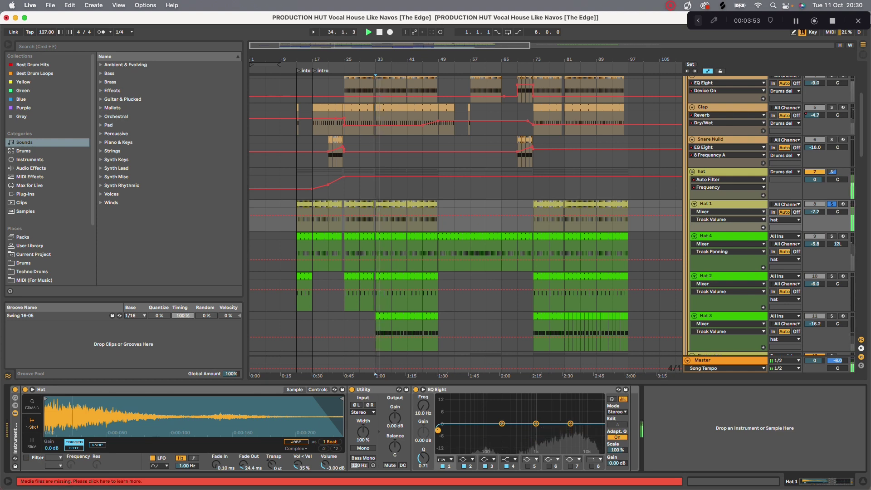
{"action": "left_click", "coordinate": [834, 236]}
{"action": "left_click", "coordinate": [833, 276]}
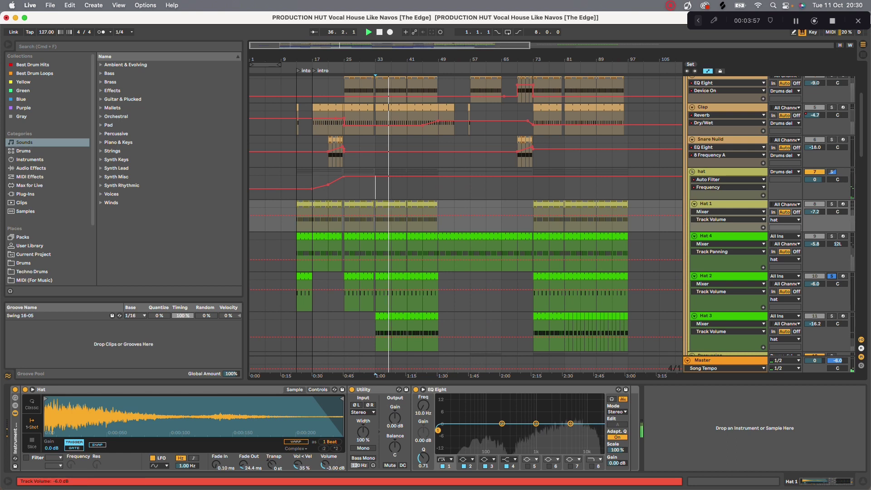
{"action": "left_click_drag", "start_coordinate": [405, 59], "coordinate": [404, 113]}
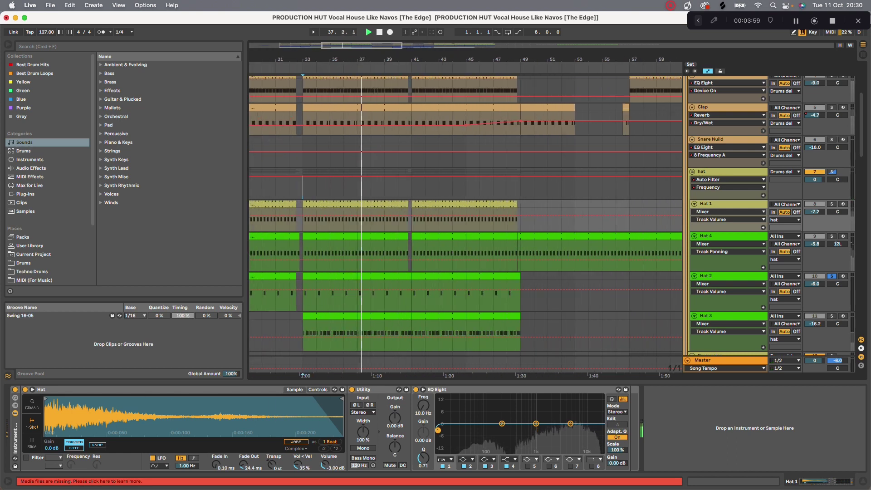
{"action": "left_click", "coordinate": [716, 276]}
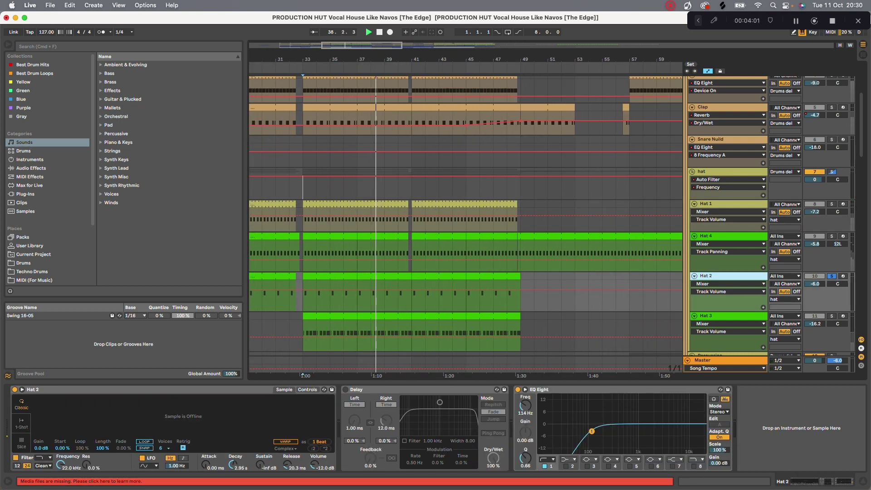
Delete the Hat 2 track and solo Hat 3.
{"action": "key", "text": "Delete"}
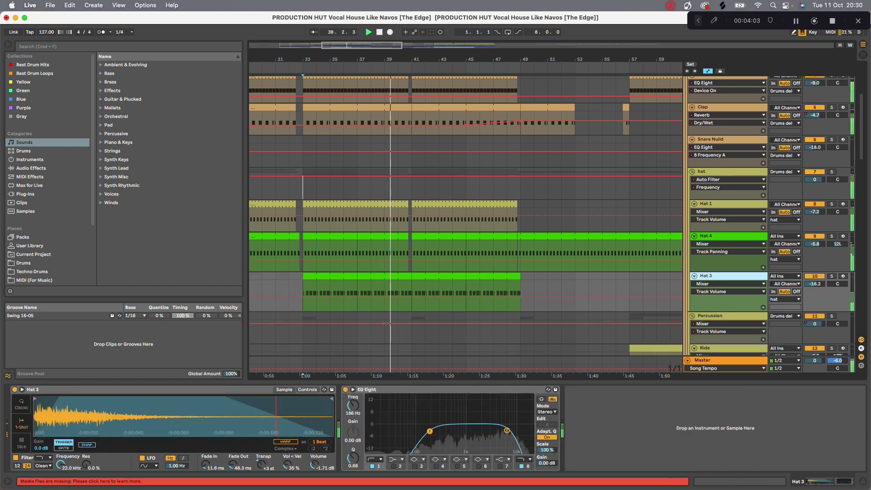
{"action": "left_click", "coordinate": [832, 276]}
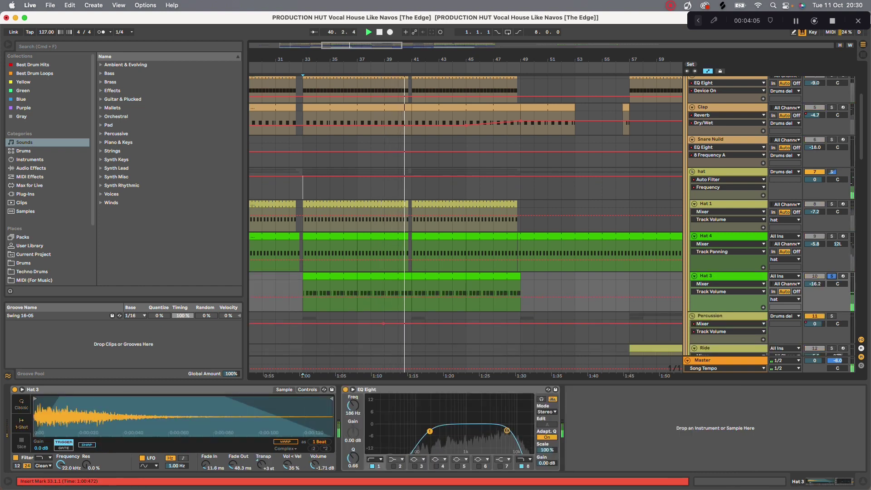
Adjust the high-cut band of Hat 3's EQ Eight to 6.96 kHz with a Q of 0.78.
{"action": "left_click_drag", "start_coordinate": [428, 59], "coordinate": [429, 95]}
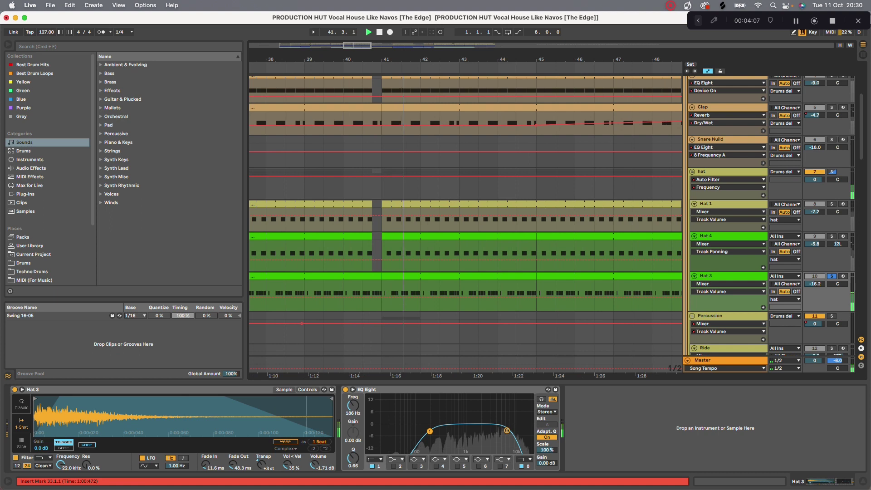
{"action": "left_click", "coordinate": [721, 276]}
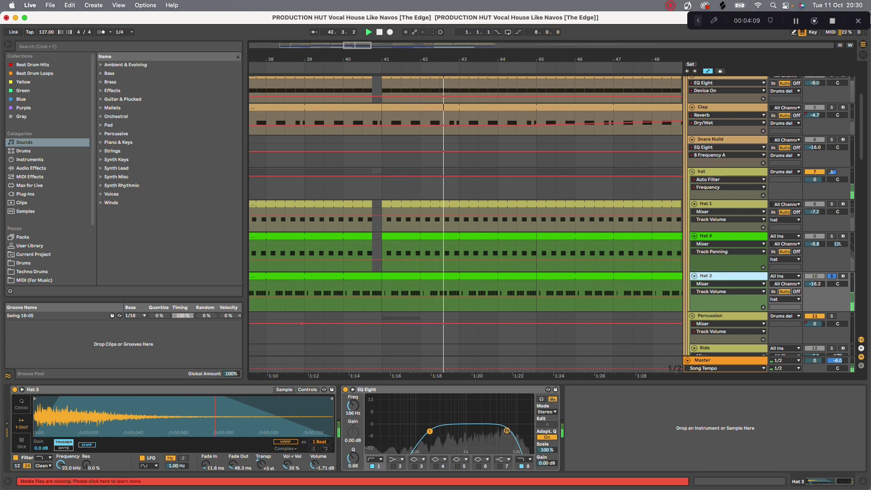
{"action": "mouse_move", "coordinate": [507, 431]}
{"action": "left_mouse_down"}
{"action": "mouse_move", "coordinate": [530, 430]}
{"action": "mouse_move", "coordinate": [513, 430]}
{"action": "left_mouse_up"}
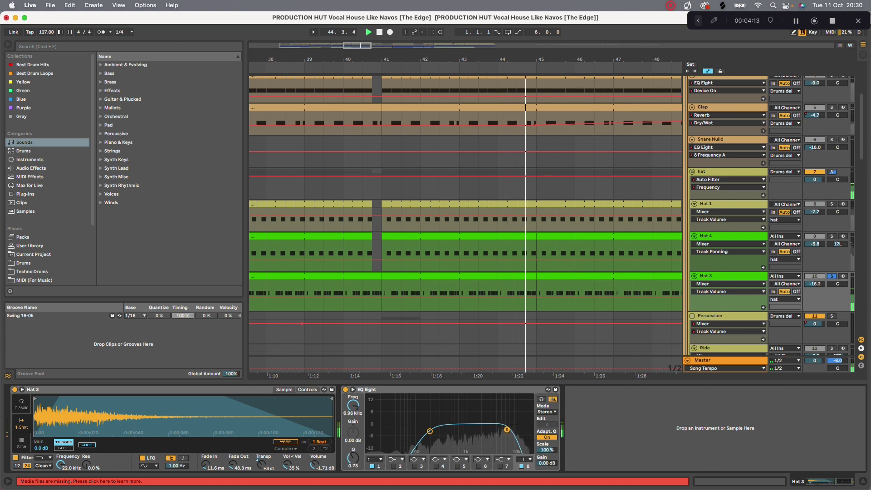
Examine Hat 4's effect chain and show the automation of its Reverb Dry/Wet amount.
{"action": "left_click", "coordinate": [721, 236]}
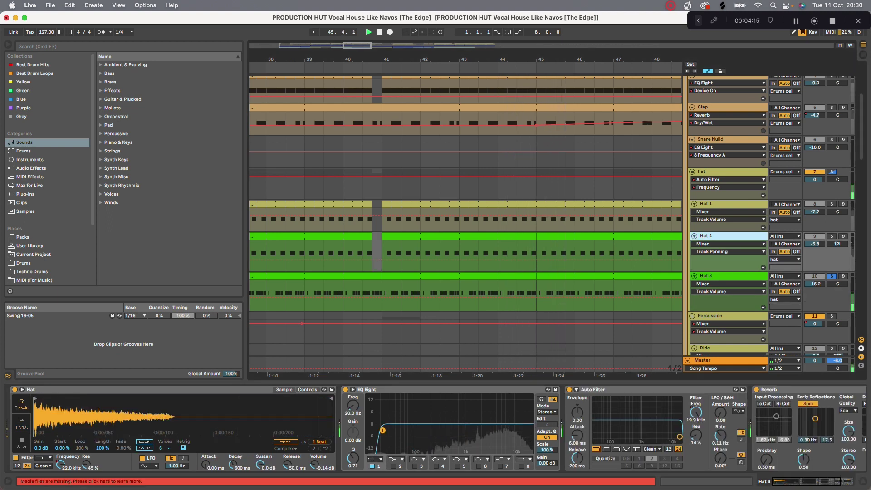
{"action": "left_click_drag", "start_coordinate": [806, 482], "coordinate": [820, 482]}
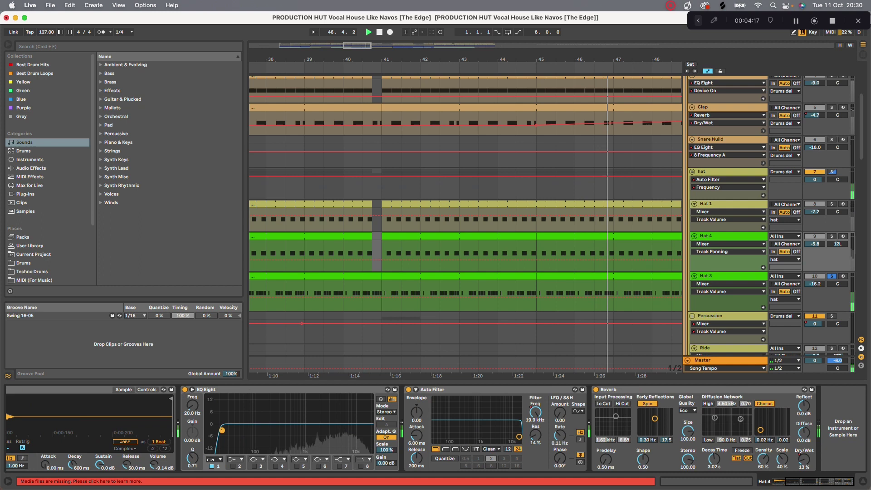
{"action": "right_click", "coordinate": [802, 460]}
{"action": "left_click", "coordinate": [752, 412]}
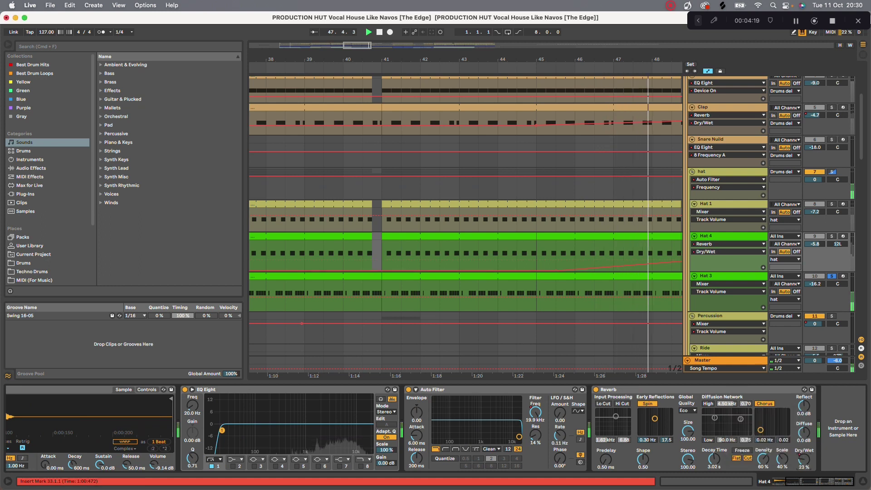
Solo Hat 4, play its reverb automation from bar 46, and unsolo the track.
{"action": "left_click_drag", "start_coordinate": [551, 59], "coordinate": [545, 25]}
{"action": "left_click", "coordinate": [832, 236]}
{"action": "key", "text": "space"}
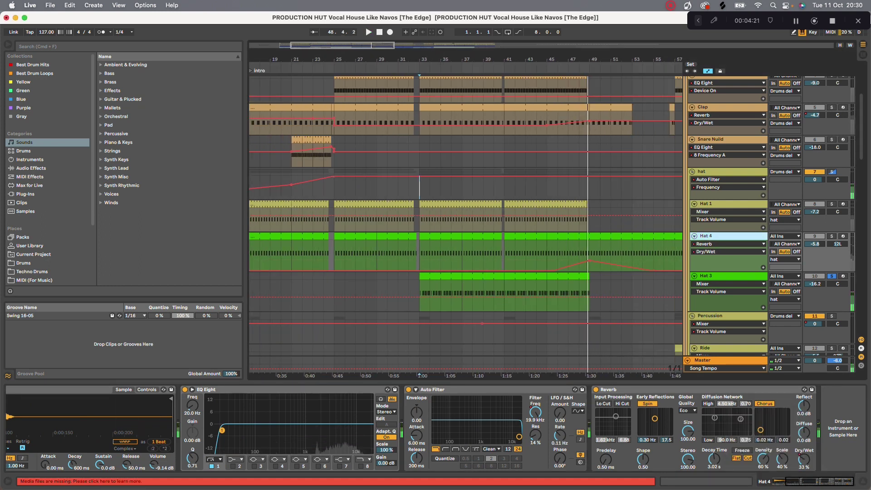
{"action": "left_click", "coordinate": [558, 255]}
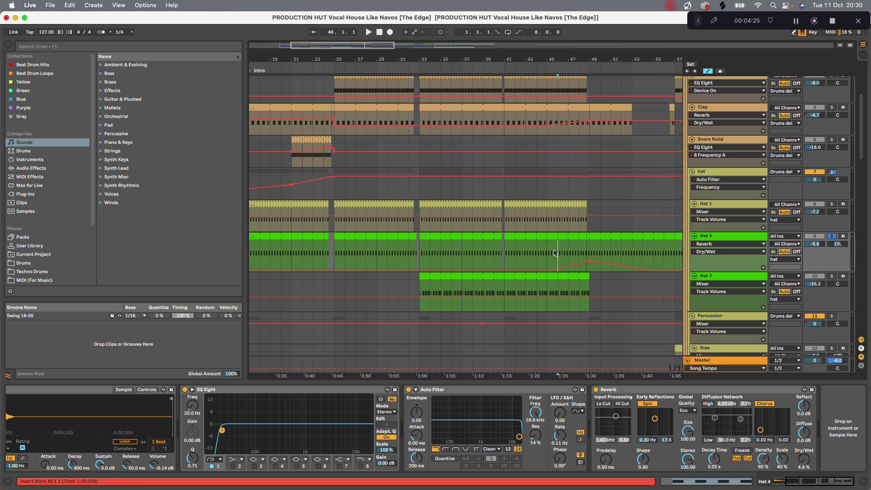
{"action": "key", "text": "space"}
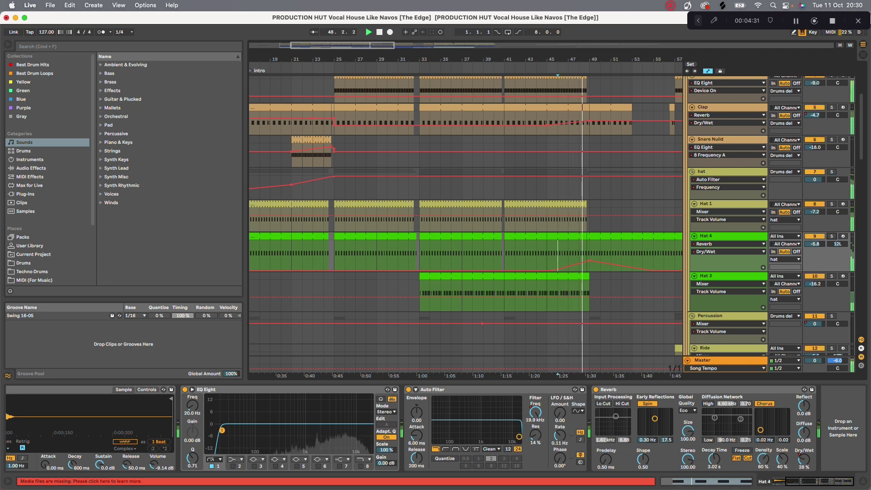
{"action": "left_click", "coordinate": [832, 236]}
{"action": "left_click", "coordinate": [833, 237]}
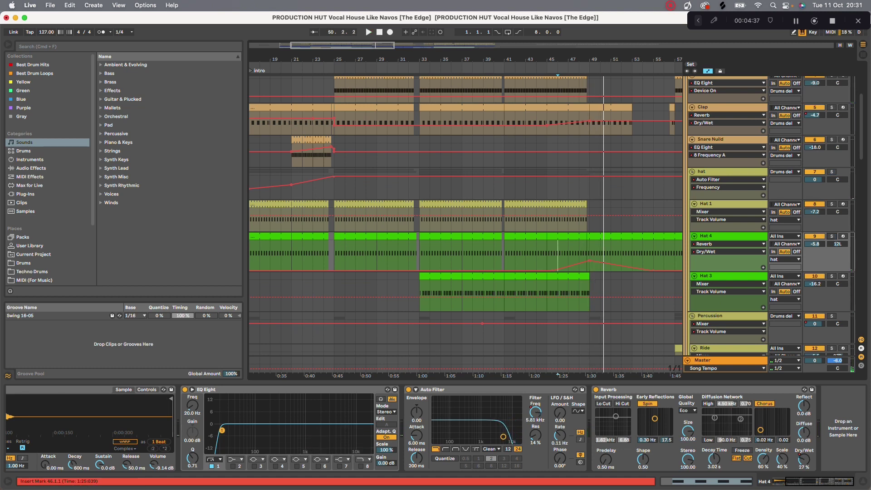
Open the Ride track's devices and play the track soloed from bar 73.
{"action": "left_click_drag", "start_coordinate": [615, 59], "coordinate": [593, 86]}
{"action": "left_click_drag", "start_coordinate": [567, 60], "coordinate": [567, 20]}
{"action": "left_click_drag", "start_coordinate": [567, 59], "coordinate": [450, 57]}
{"action": "left_click", "coordinate": [726, 276]}
{"action": "scroll", "coordinate": [472, 268], "scroll_direction": "down", "scroll_amount": 5}
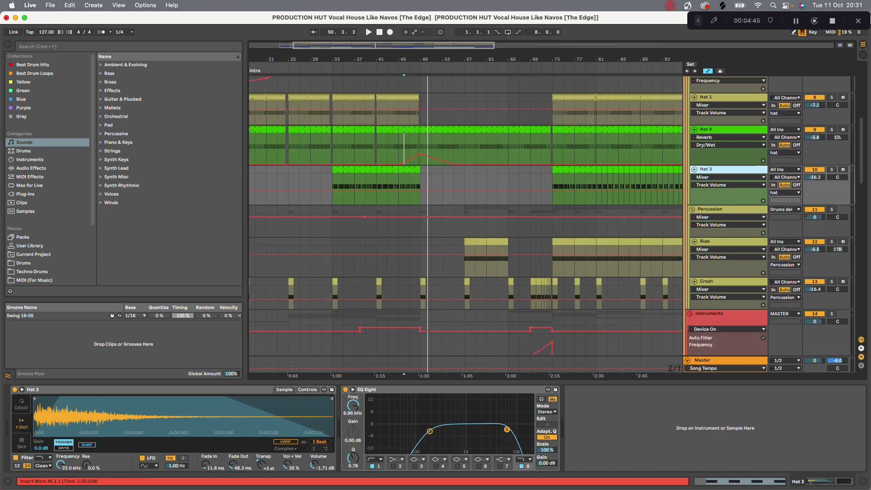
{"action": "left_click", "coordinate": [721, 242]}
{"action": "left_click", "coordinate": [832, 241]}
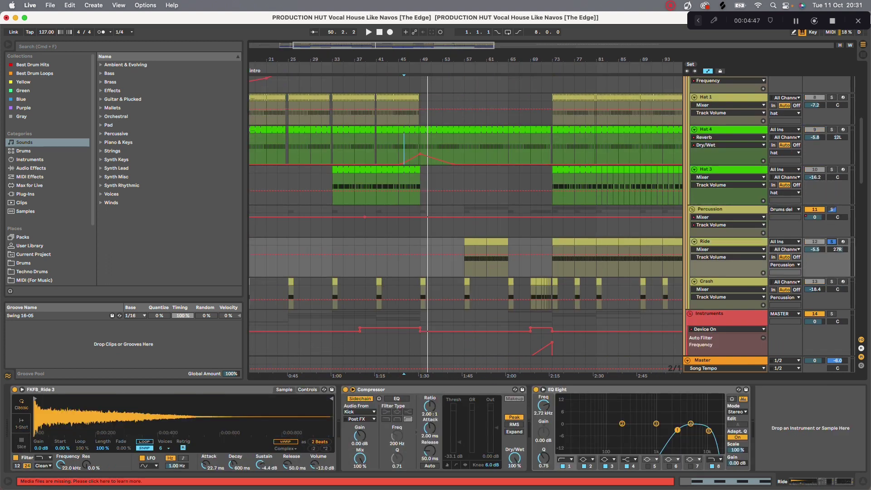
{"action": "left_click", "coordinate": [552, 243]}
{"action": "key", "text": "space"}
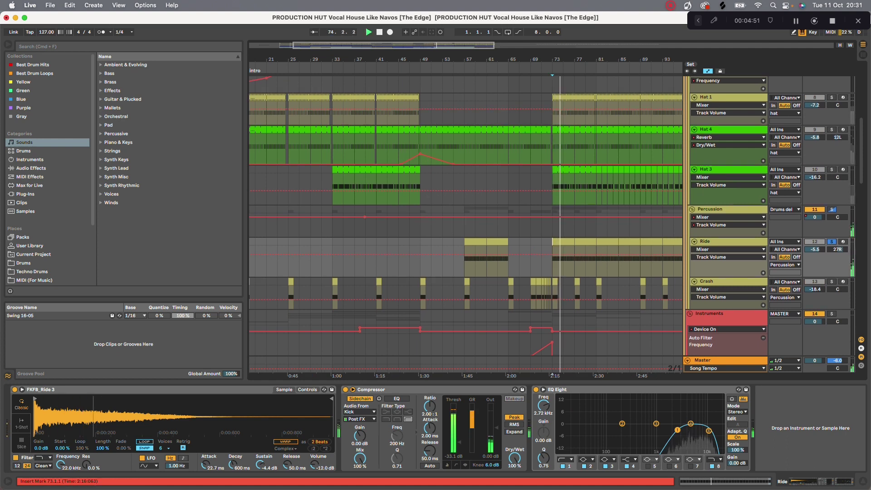
{"action": "scroll", "coordinate": [722, 244], "scroll_direction": "up", "scroll_amount": 5}
{"action": "scroll", "coordinate": [721, 243], "scroll_direction": "down", "scroll_amount": 5}
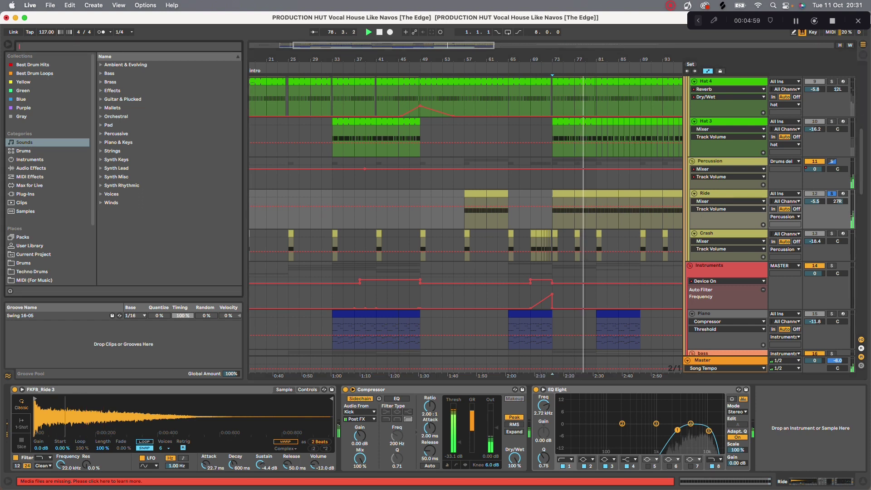
{"action": "key", "text": "super+f"}
{"action": "key", "text": "c"}
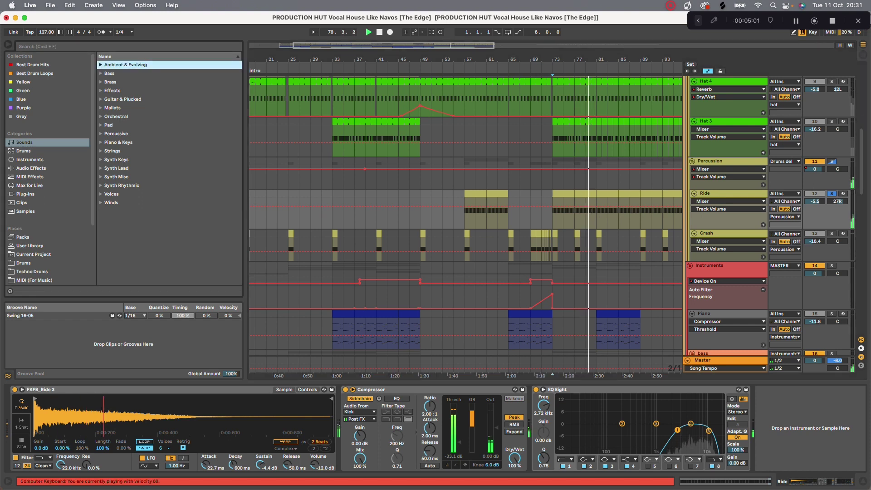
{"action": "key", "text": "super+f"}
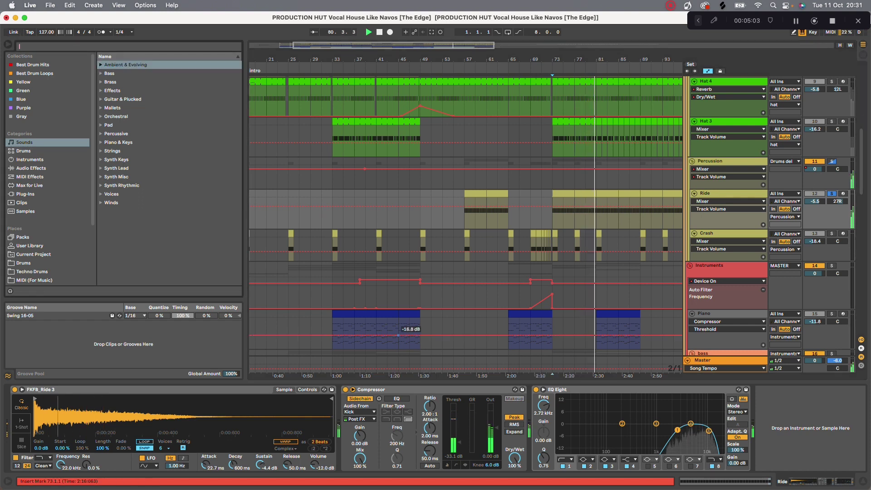
Set the sidechain audio source of the Ride's Compressor to Sidechian Trigger del.
{"action": "left_click", "coordinate": [359, 412]}
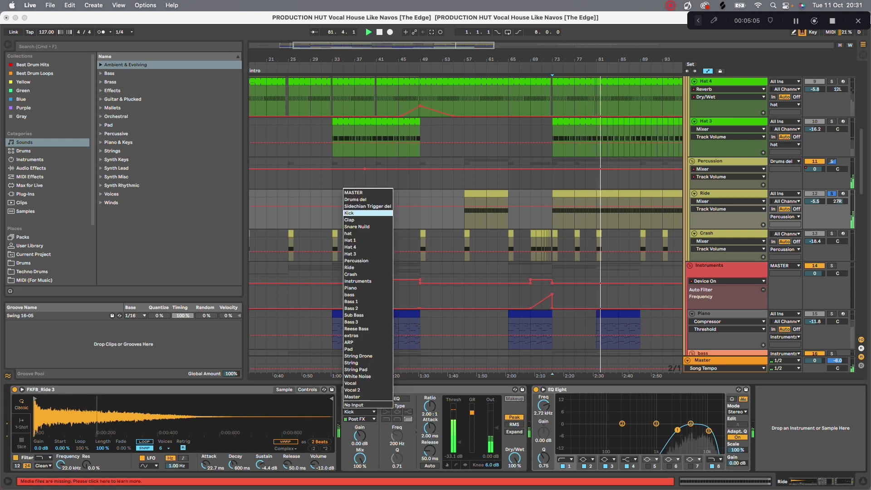
{"action": "key", "text": "Up"}
{"action": "key", "text": "Up"}
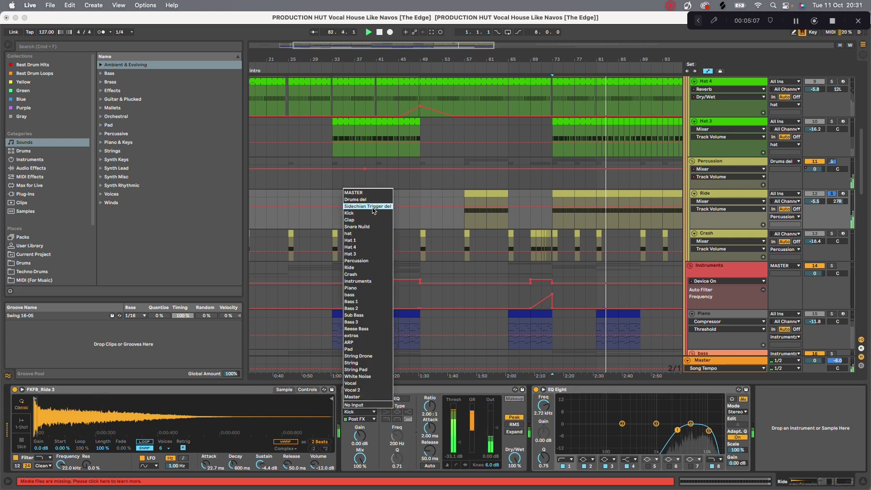
{"action": "key", "text": "Return"}
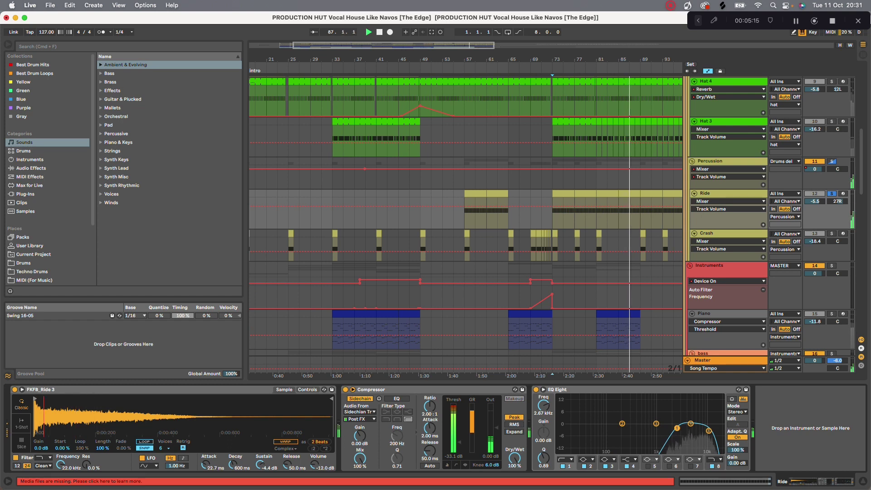
Play the Crash build-up section from bar 69 and clear the solo on the percussion tracks.
{"action": "left_click", "coordinate": [710, 161]}
{"action": "left_click", "coordinate": [706, 193]}
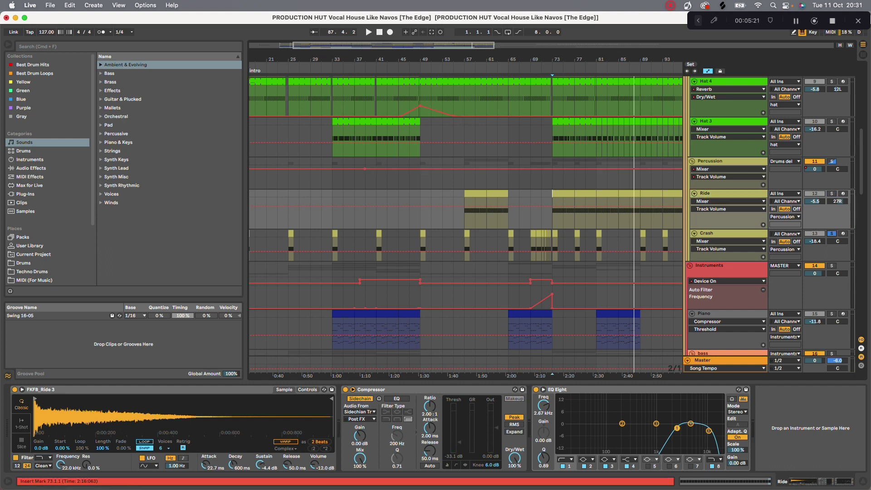
{"action": "left_click", "coordinate": [531, 162]}
{"action": "key", "text": "space"}
{"action": "scroll", "coordinate": [549, 162], "scroll_direction": "up", "scroll_amount": 5}
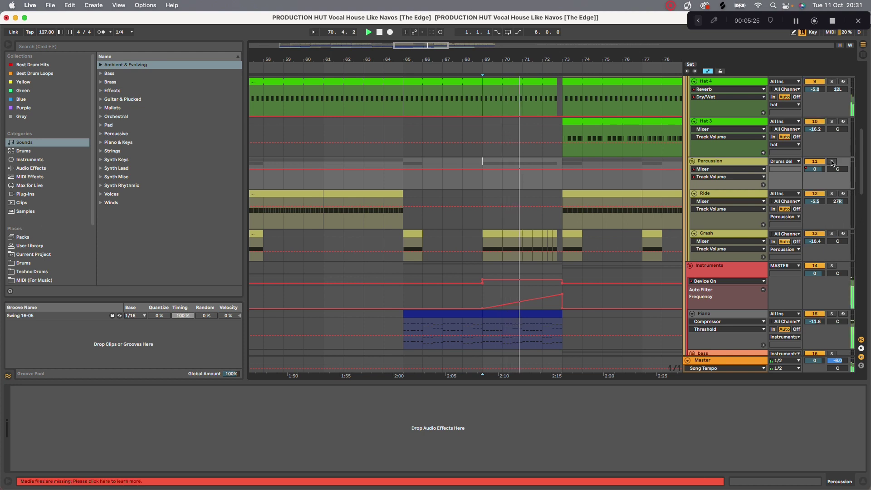
Open the Crash track's devices and search the drum library for 909, listing the cymbal hits.
{"action": "left_click", "coordinate": [707, 233]}
{"action": "key", "text": "space"}
{"action": "key", "text": "super+f"}
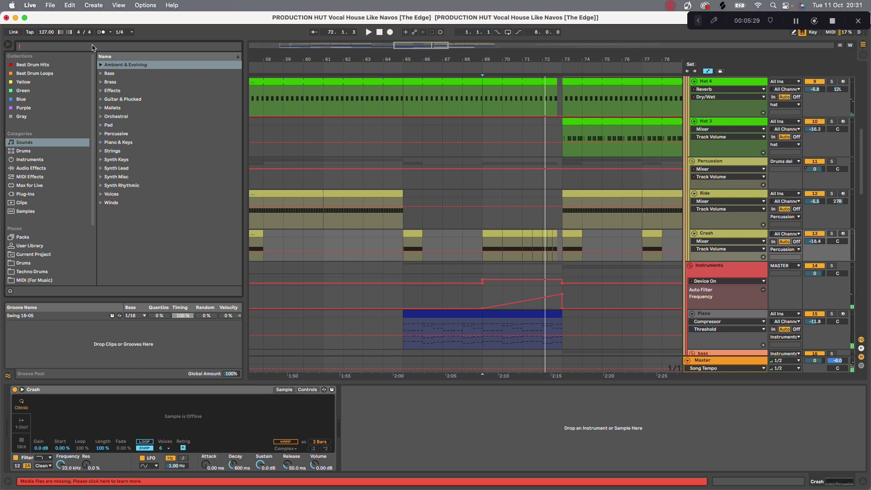
{"action": "type", "text": "909"}
{"action": "left_click", "coordinate": [30, 177]}
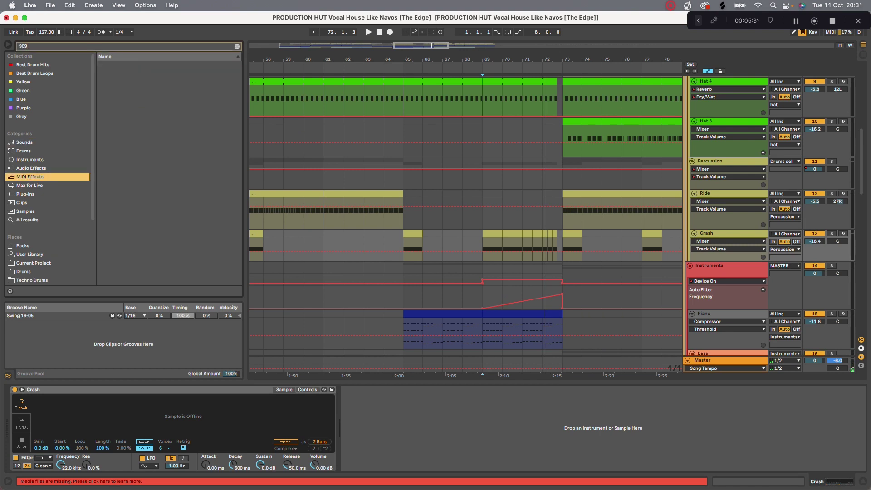
{"action": "left_click", "coordinate": [24, 151]}
{"action": "left_click", "coordinate": [100, 65]}
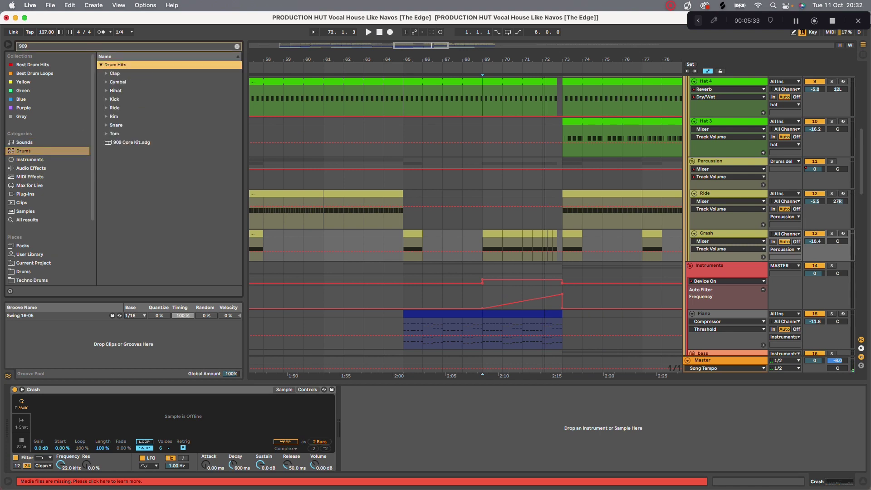
{"action": "left_click", "coordinate": [106, 82]}
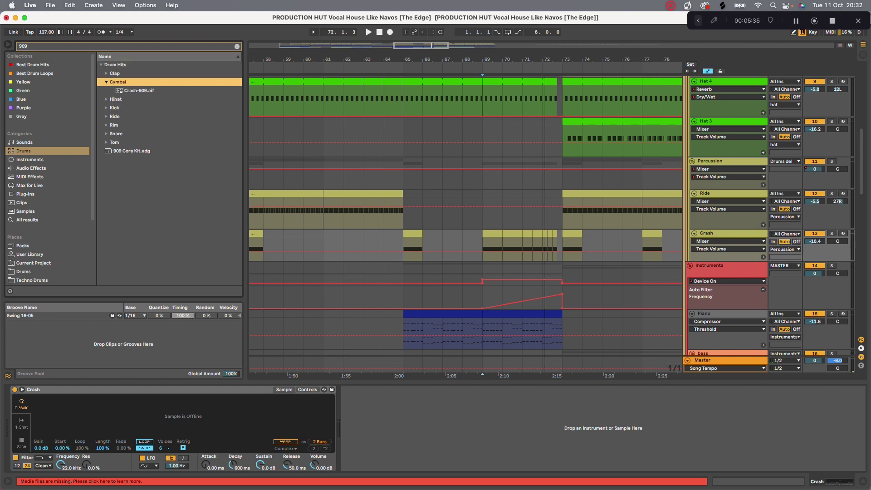
Preview Crash-909.aif, load it into the Crash track's offline sampler and play the section from bar 69.
{"action": "left_click", "coordinate": [139, 91]}
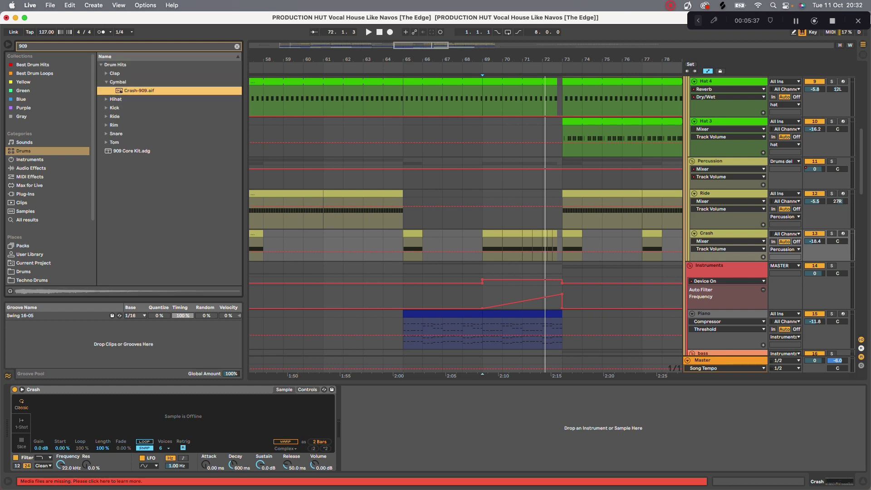
{"action": "left_click_drag", "start_coordinate": [139, 91], "coordinate": [184, 417]}
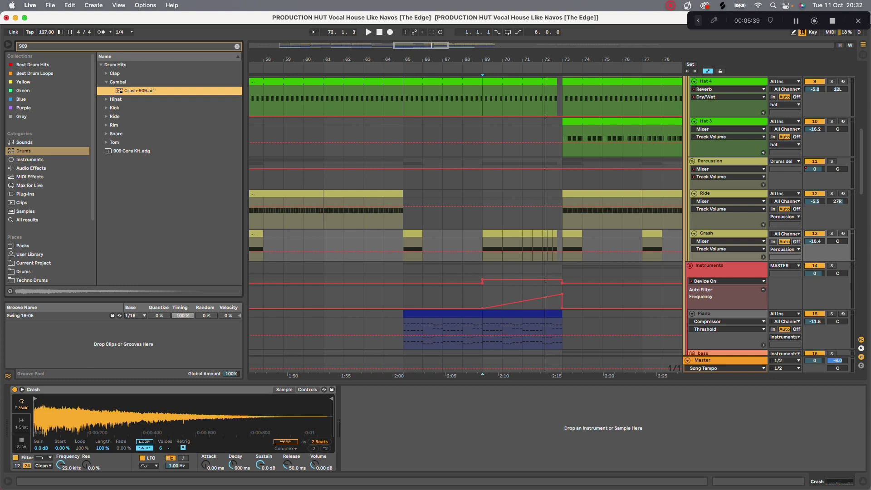
{"action": "key", "text": "space"}
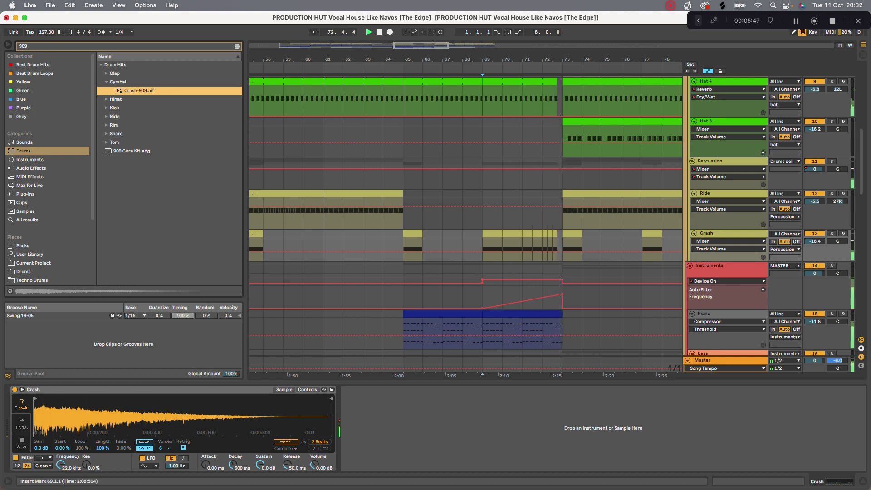
{"action": "scroll", "coordinate": [466, 224], "scroll_direction": "down", "scroll_amount": 1}
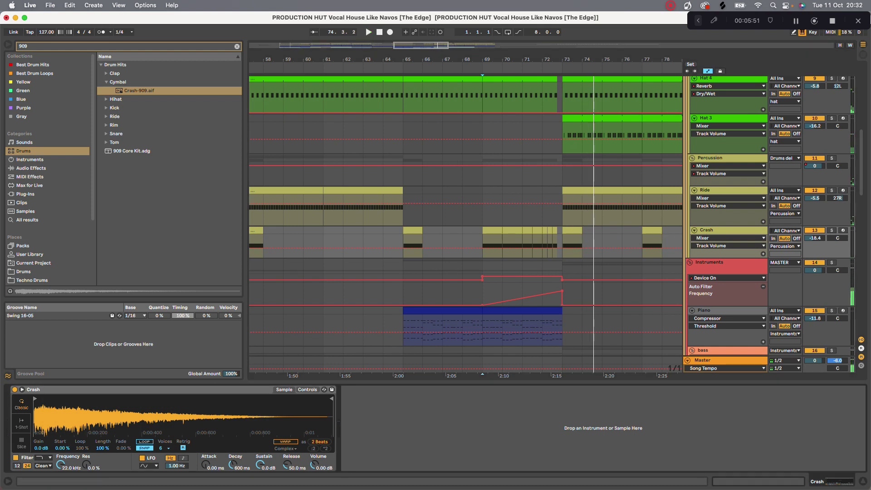
Search the audio effects for "compres" and add a Compressor to the Crash track.
{"action": "left_click", "coordinate": [236, 46]}
{"action": "type", "text": "compres"}
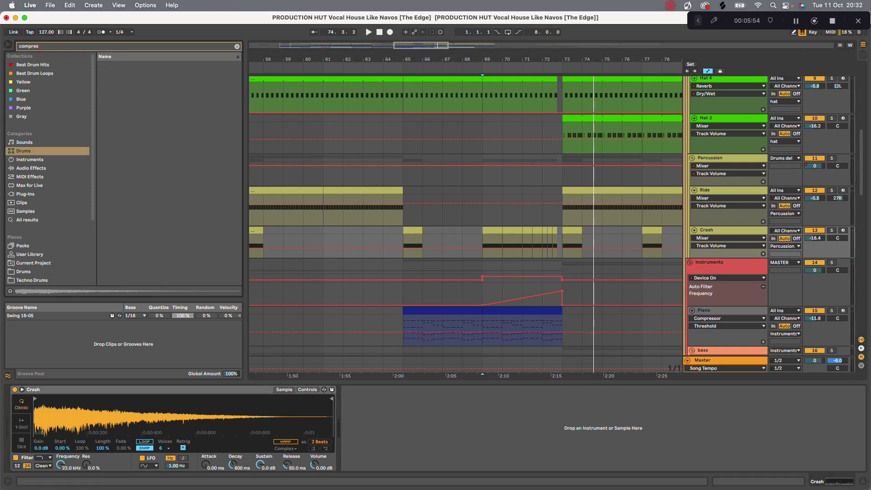
{"action": "left_click", "coordinate": [31, 168]}
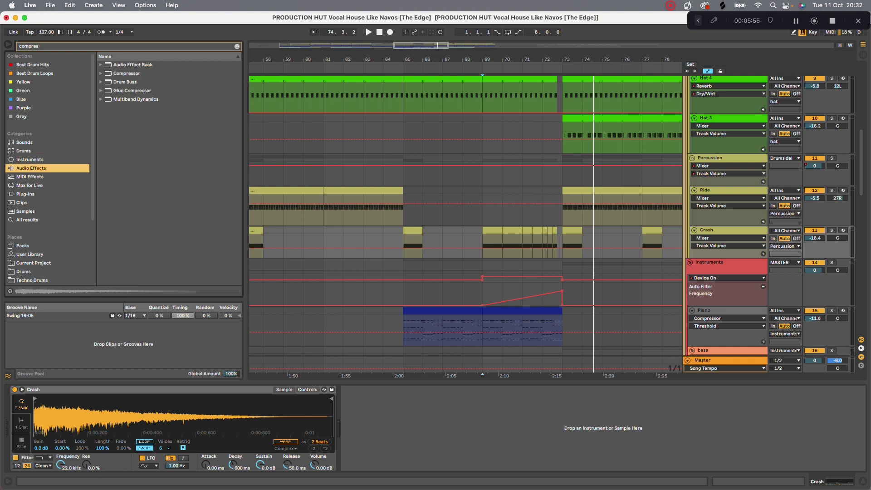
{"action": "left_click", "coordinate": [127, 73]}
{"action": "key", "text": "Return"}
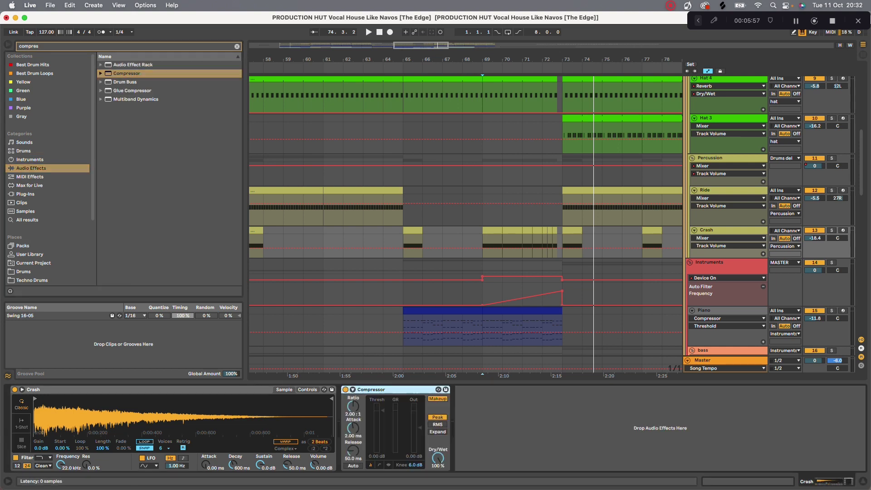
Enable sidechain on the Crash track's Compressor with Kick as the audio source, and hide the device view.
{"action": "left_click", "coordinate": [343, 424]}
{"action": "left_click", "coordinate": [359, 411]}
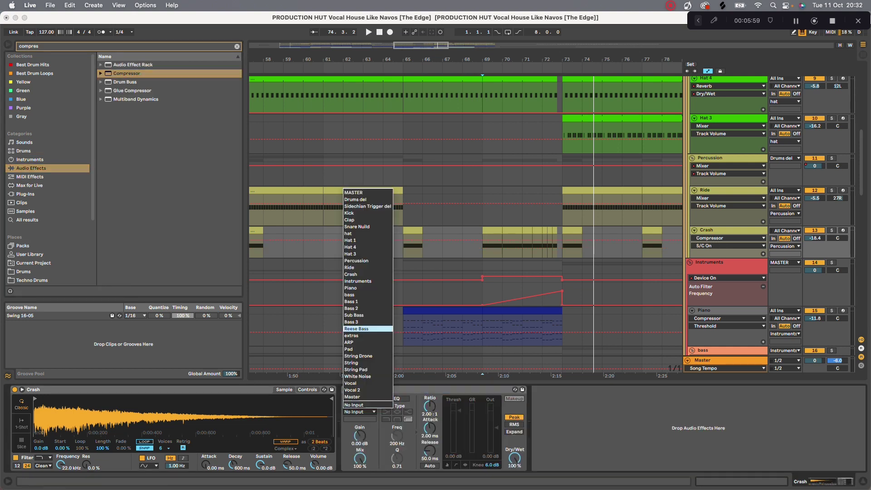
{"action": "left_click", "coordinate": [359, 212]}
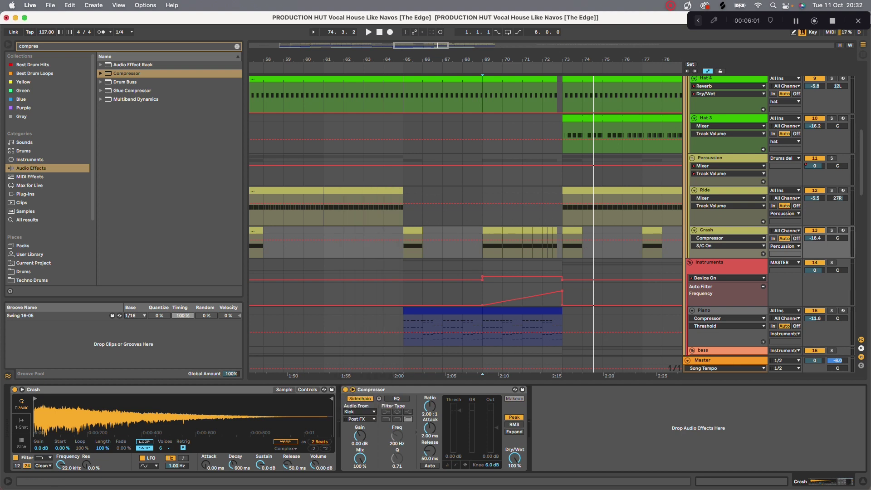
{"action": "key", "text": "alt+super+l"}
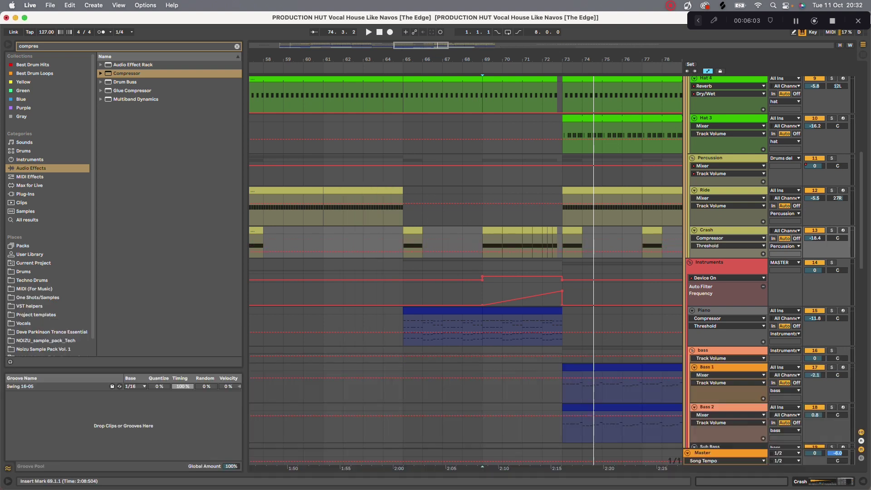
Open the Piano track's devices, solo the track and play it from bar 65.
{"action": "scroll", "coordinate": [466, 254], "scroll_direction": "down", "scroll_amount": 2}
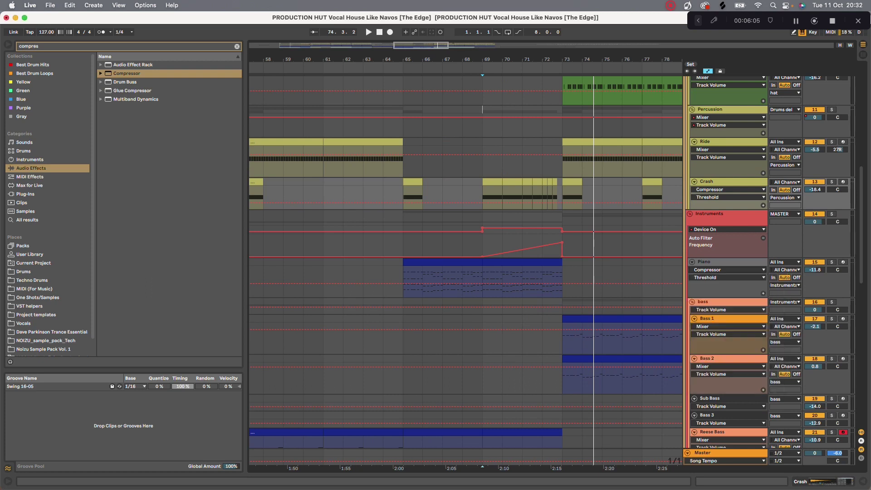
{"action": "double_click", "coordinate": [706, 262]}
{"action": "key", "text": "s"}
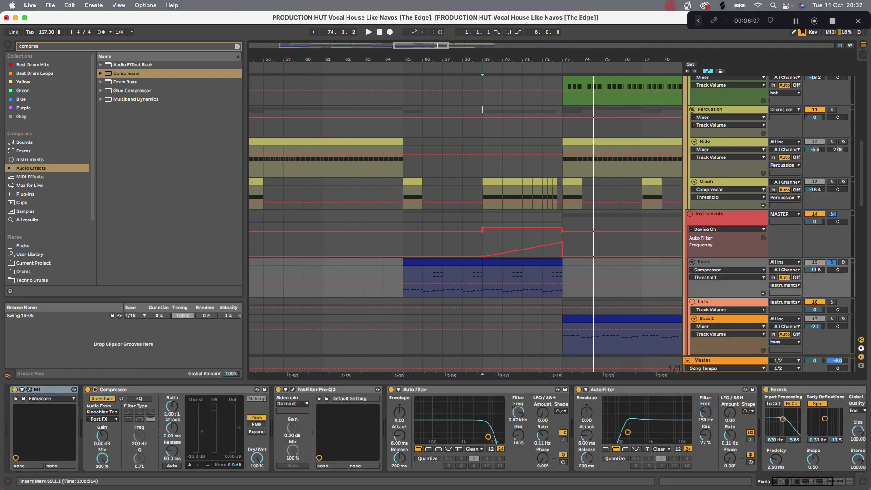
{"action": "left_click", "coordinate": [405, 282]}
{"action": "key", "text": "space"}
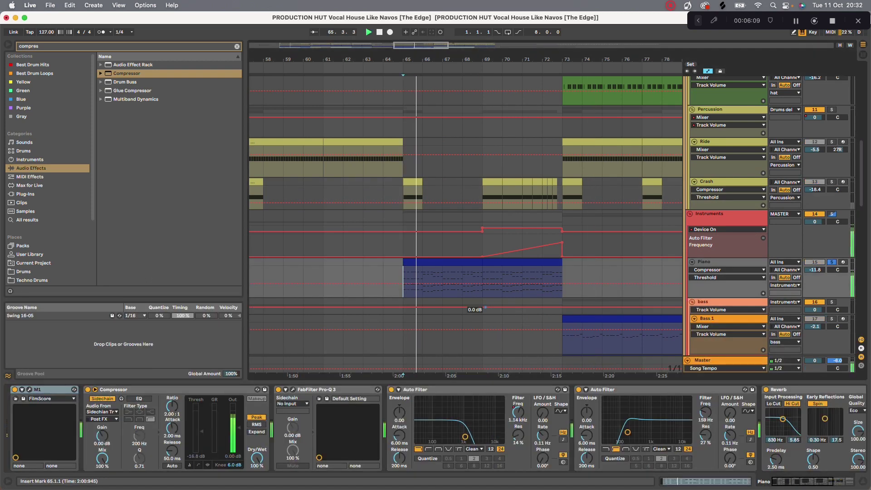
Play the soloed Piano track from bar 41 and open the notes of the piano clip starting there.
{"action": "key", "text": "minus"}
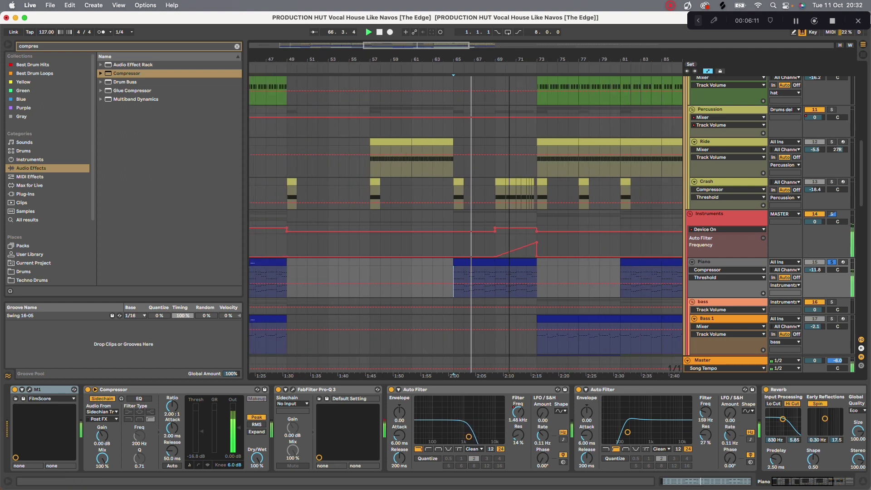
{"action": "key", "text": "minus"}
{"action": "left_click", "coordinate": [385, 245]}
{"action": "key", "text": "space"}
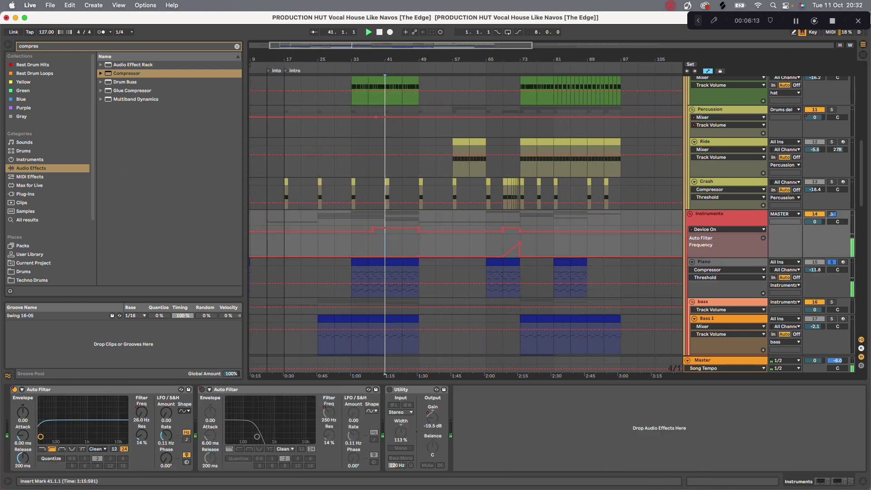
{"action": "left_click_drag", "start_coordinate": [367, 60], "coordinate": [366, 106]}
{"action": "double_click", "coordinate": [446, 262]}
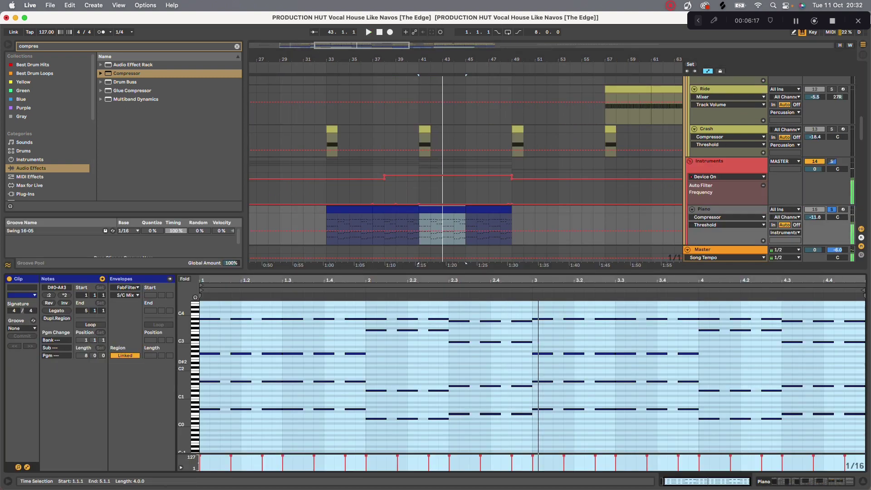
Enlarge the piano clip's note rows and play its chords from the clip's second beat.
{"action": "left_click", "coordinate": [422, 75]}
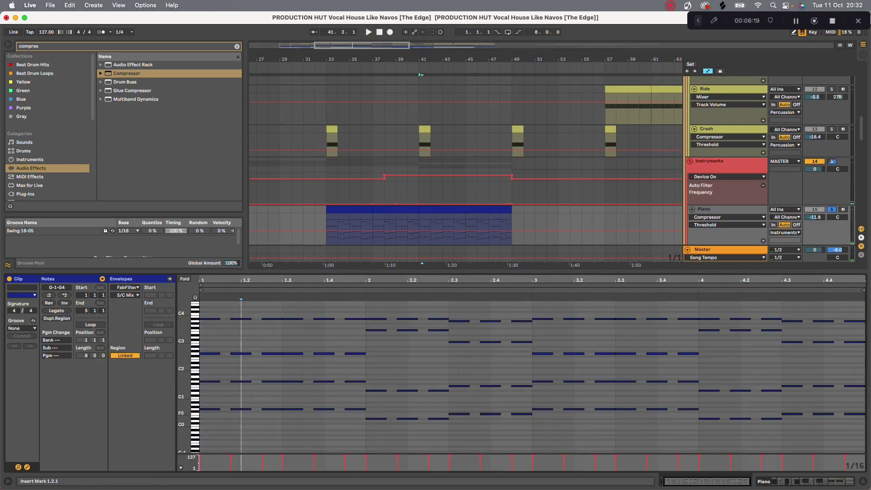
{"action": "left_click_drag", "start_coordinate": [183, 398], "coordinate": [189, 400]}
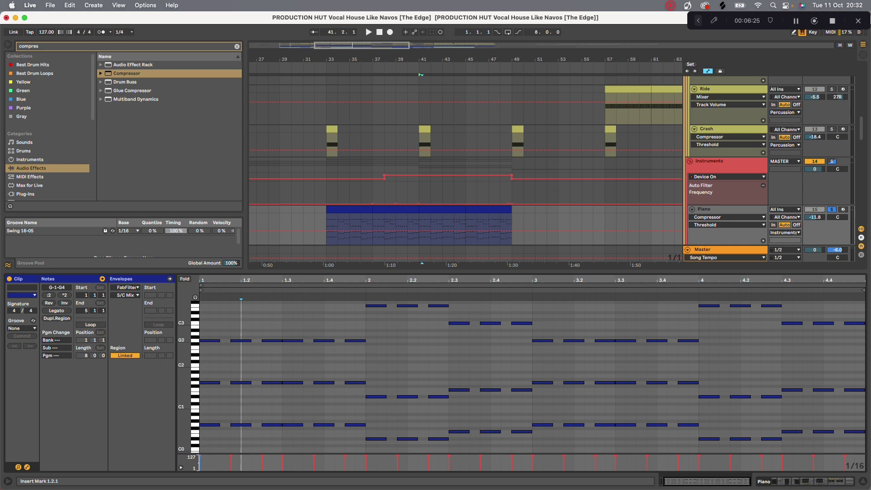
{"action": "left_click_drag", "start_coordinate": [188, 400], "coordinate": [189, 443]}
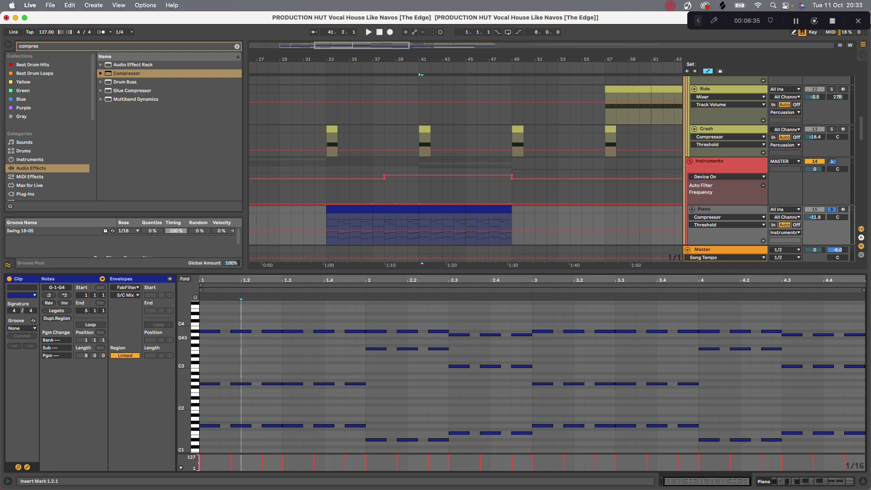
{"action": "key", "text": "space"}
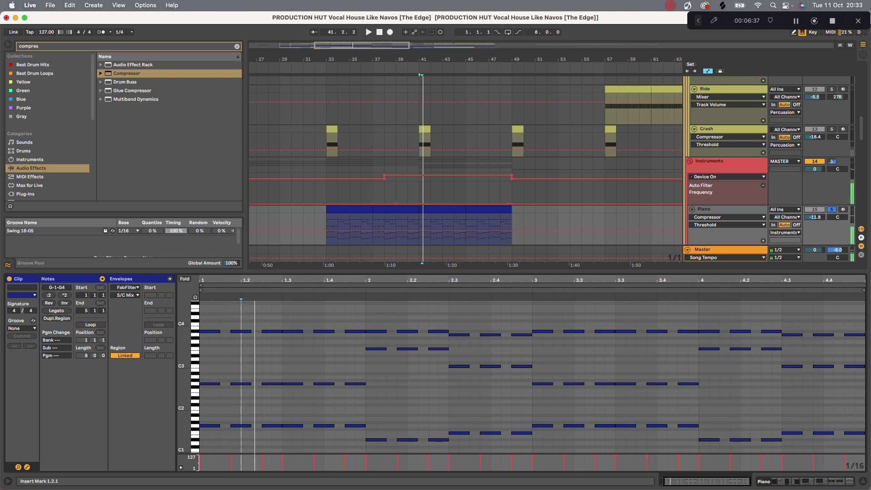
{"action": "scroll", "coordinate": [241, 368], "scroll_direction": "down", "scroll_amount": 3}
Examine the notes stacked in the clip's first chord, selecting the G2 note.
{"action": "left_click", "coordinate": [220, 365]}
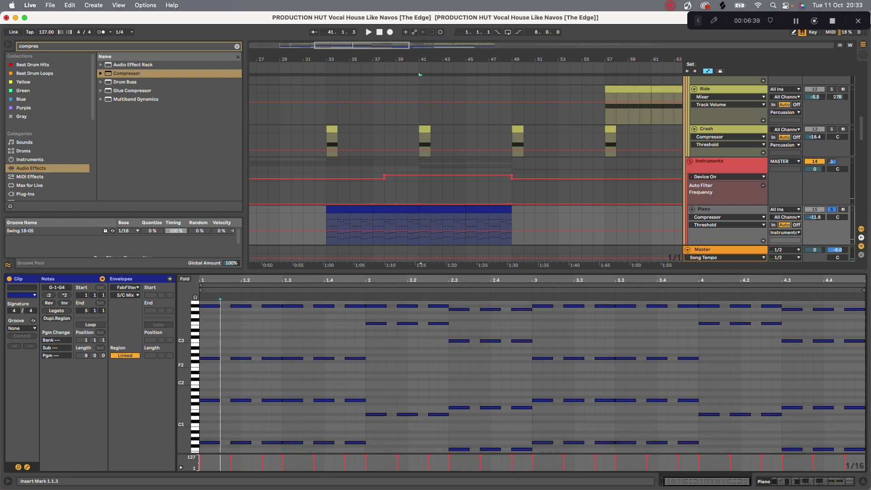
{"action": "left_click", "coordinate": [209, 401]}
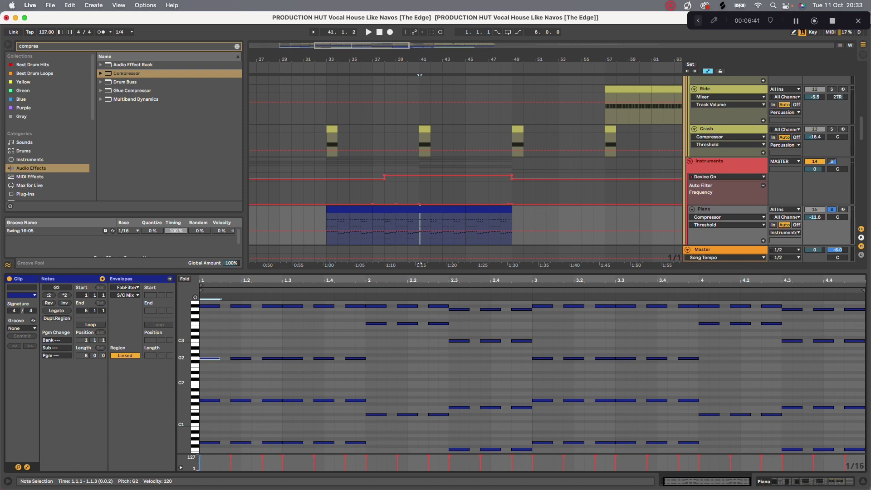
{"action": "scroll", "coordinate": [210, 358], "scroll_direction": "up", "scroll_amount": 3}
{"action": "left_click", "coordinate": [210, 343]}
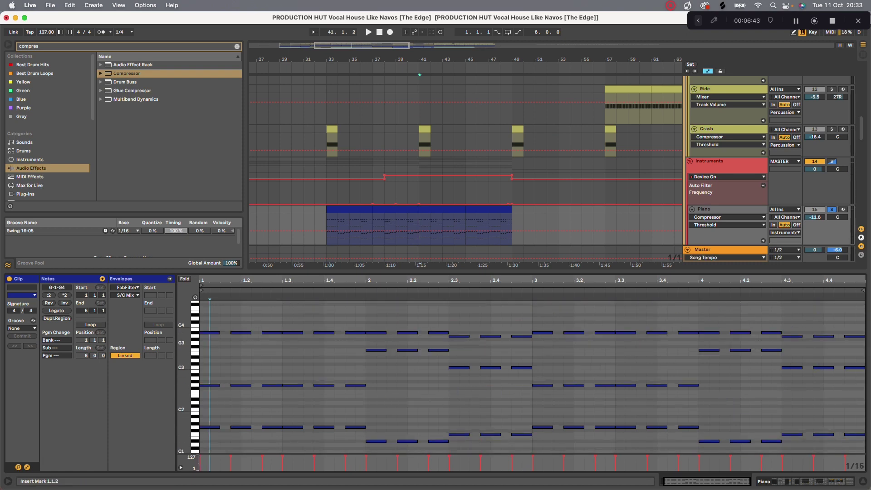
{"action": "scroll", "coordinate": [210, 436], "scroll_direction": "down", "scroll_amount": 1}
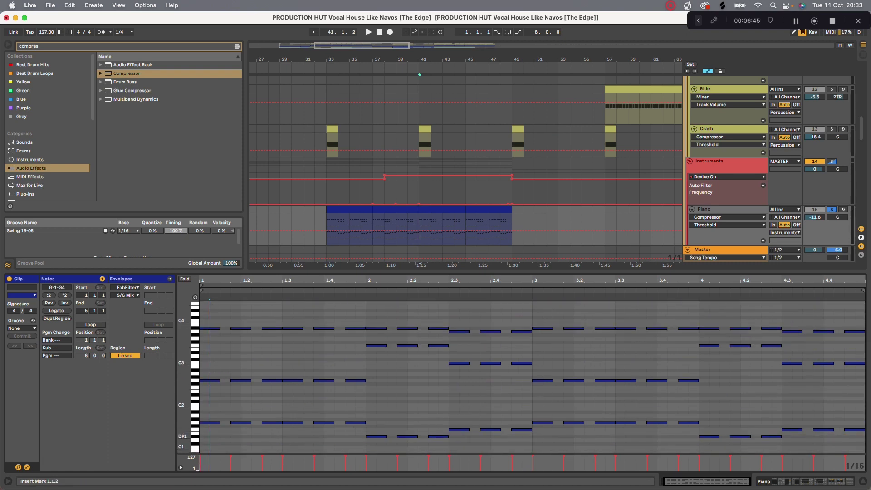
Play the piano chord progression repeatedly from the start of bar 41.
{"action": "key", "text": "space"}
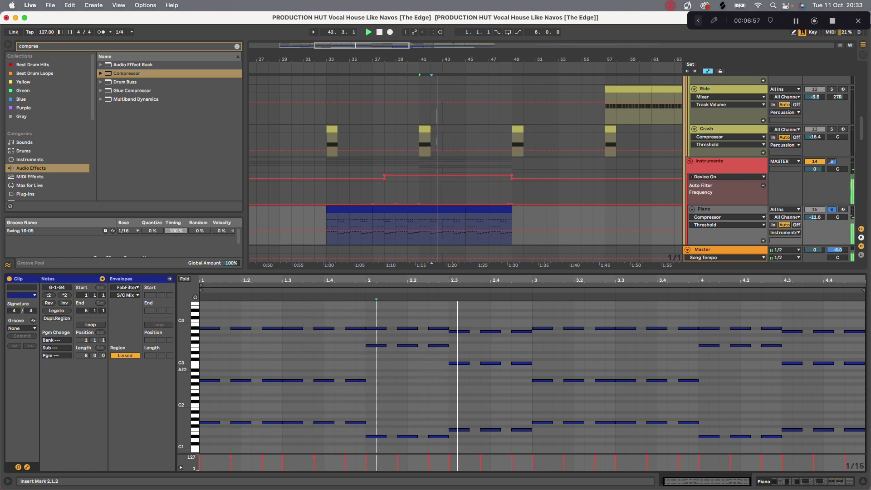
{"action": "key", "text": "space"}
{"action": "key", "text": "space"}
{"action": "key", "text": "space"}
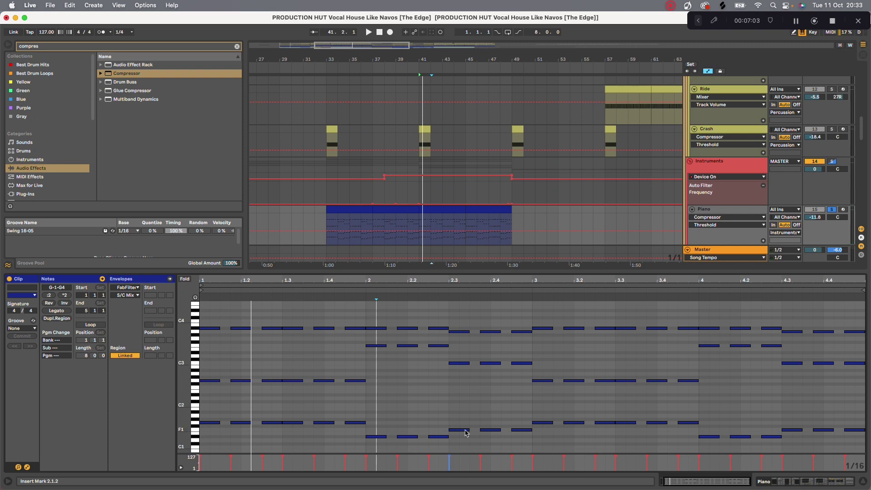
Select the C3 note at 2.3, the second chord's A#3 notes, and the A3–A#3 top line across the first two bars.
{"action": "left_click", "coordinate": [458, 364]}
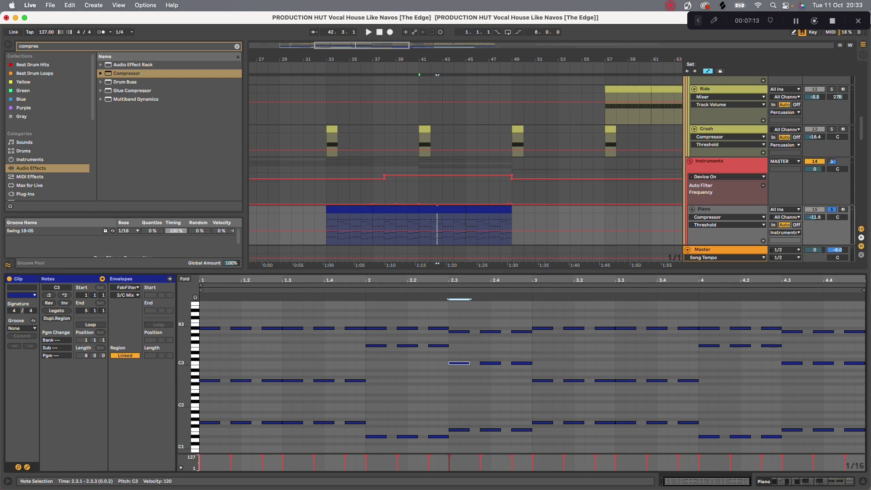
{"action": "left_click_drag", "start_coordinate": [403, 328], "coordinate": [437, 337]}
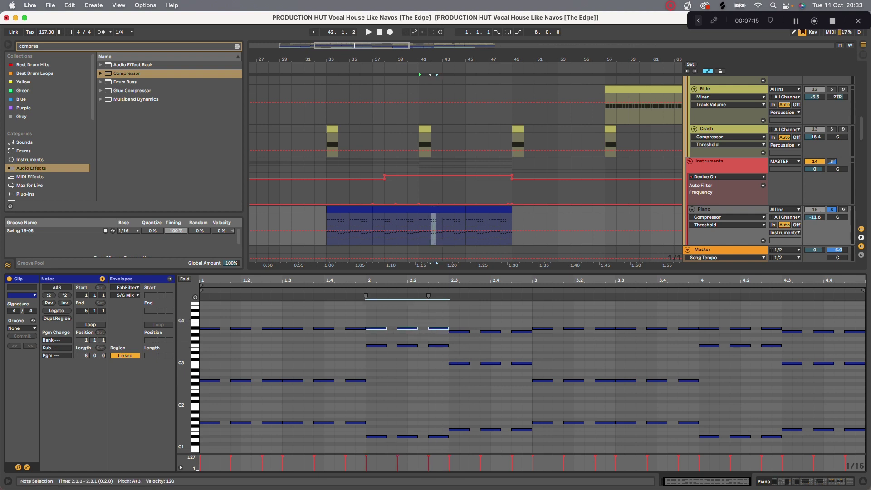
{"action": "left_click", "coordinate": [214, 336]}
{"action": "left_click_drag", "start_coordinate": [214, 336], "coordinate": [528, 326]}
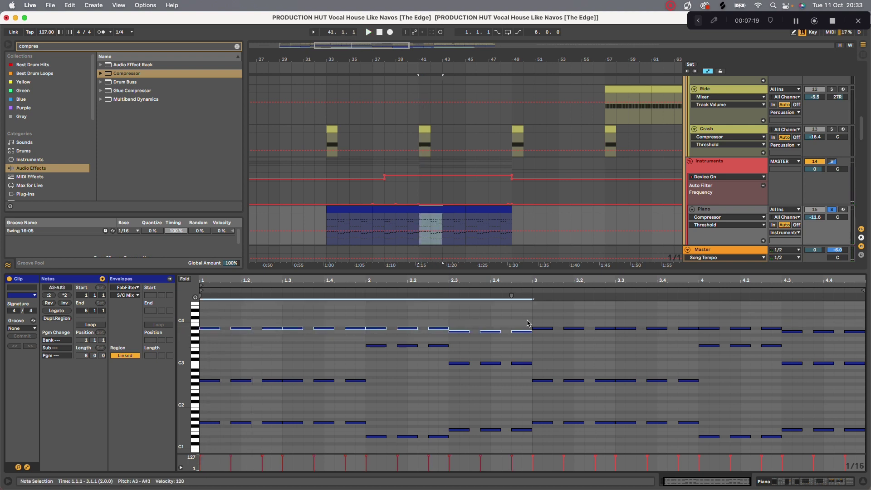
Deactivate the D#1–F3 chord notes in the piano clip's first two bars and play the remaining notes.
{"action": "left_click_drag", "start_coordinate": [211, 341], "coordinate": [521, 449]}
{"action": "key", "text": "0"}
{"action": "key", "text": "space"}
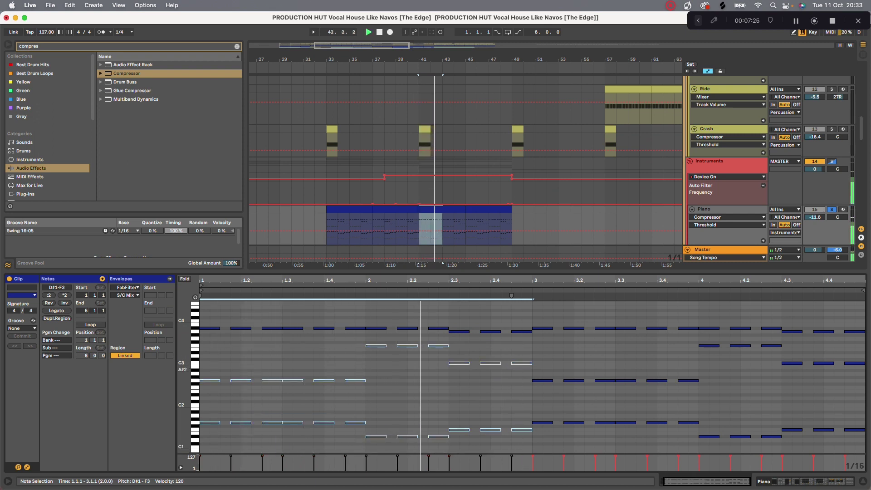
{"action": "scroll", "coordinate": [409, 363], "scroll_direction": "down", "scroll_amount": 4}
{"action": "scroll", "coordinate": [431, 414], "scroll_direction": "up", "scroll_amount": 5}
{"action": "scroll", "coordinate": [432, 414], "scroll_direction": "down", "scroll_amount": 3}
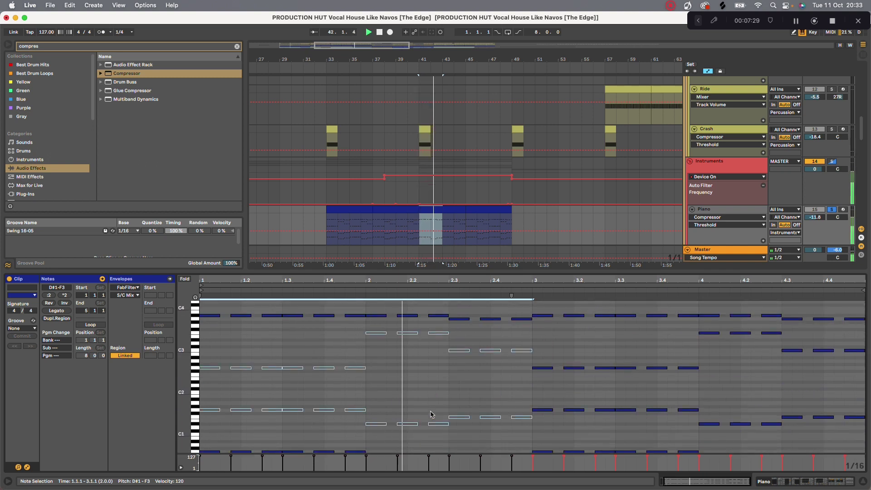
{"action": "scroll", "coordinate": [432, 416], "scroll_direction": "up", "scroll_amount": 4}
{"action": "key", "text": "space"}
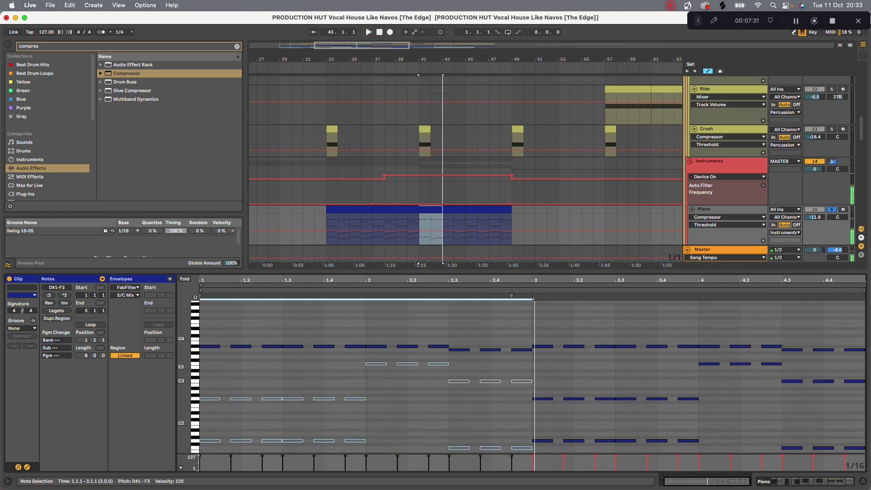
Reactivate the muted D#1–F3 piano notes and play the full chords.
{"action": "scroll", "coordinate": [432, 416], "scroll_direction": "down", "scroll_amount": 6}
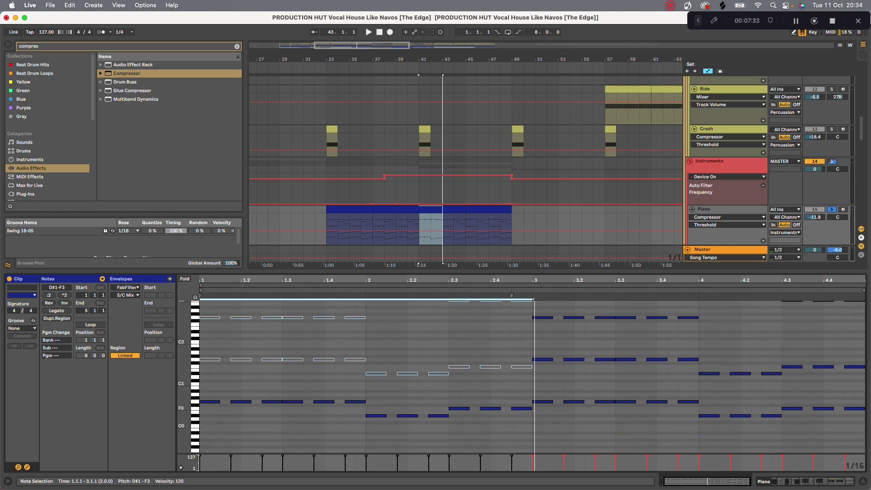
{"action": "scroll", "coordinate": [432, 415], "scroll_direction": "down", "scroll_amount": 2}
{"action": "scroll", "coordinate": [522, 386], "scroll_direction": "up", "scroll_amount": 4}
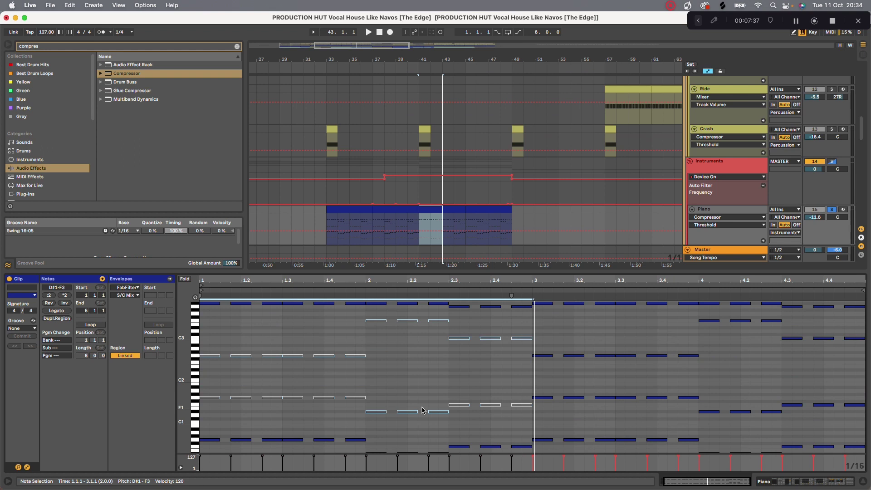
{"action": "key", "text": "space"}
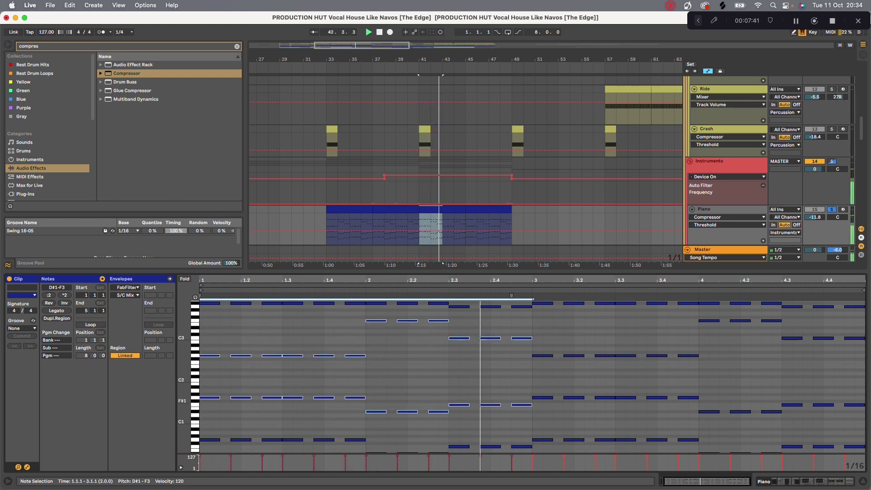
{"action": "scroll", "coordinate": [511, 401], "scroll_direction": "up", "scroll_amount": 2}
{"action": "key", "text": "space"}
Return to the Piano track's device chain and view the Korg M1's FilmScore combi settings, closing its window again.
{"action": "left_click", "coordinate": [564, 358]}
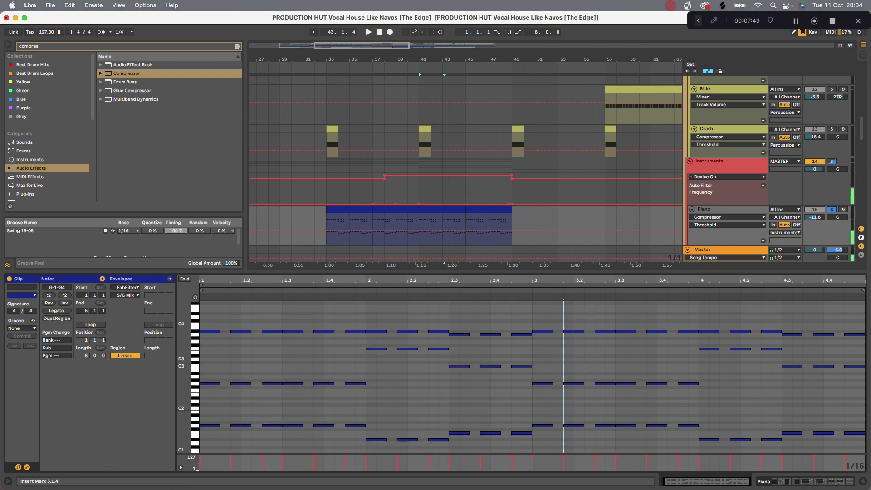
{"action": "key", "text": "super+alt+l"}
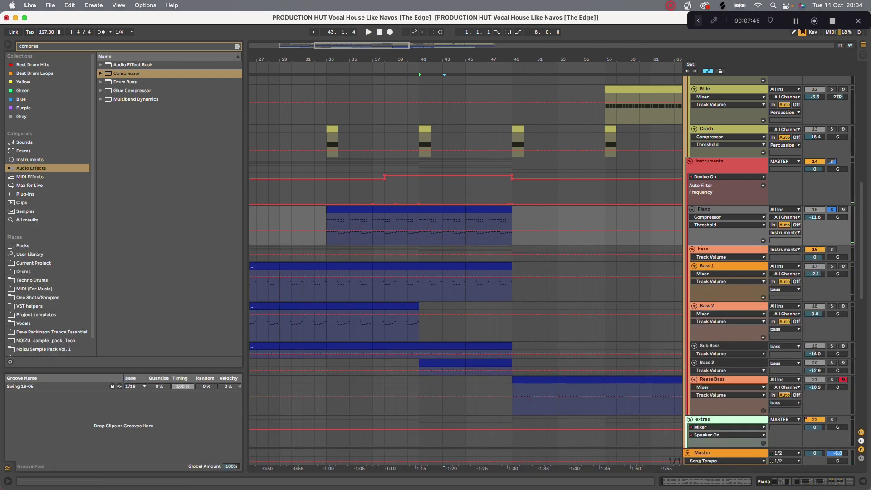
{"action": "key", "text": "shift+Tab"}
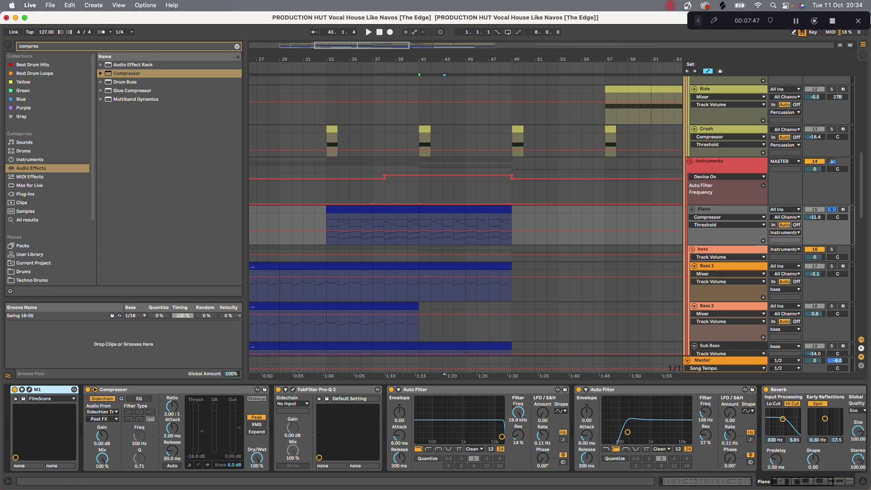
{"action": "left_click", "coordinate": [29, 390]}
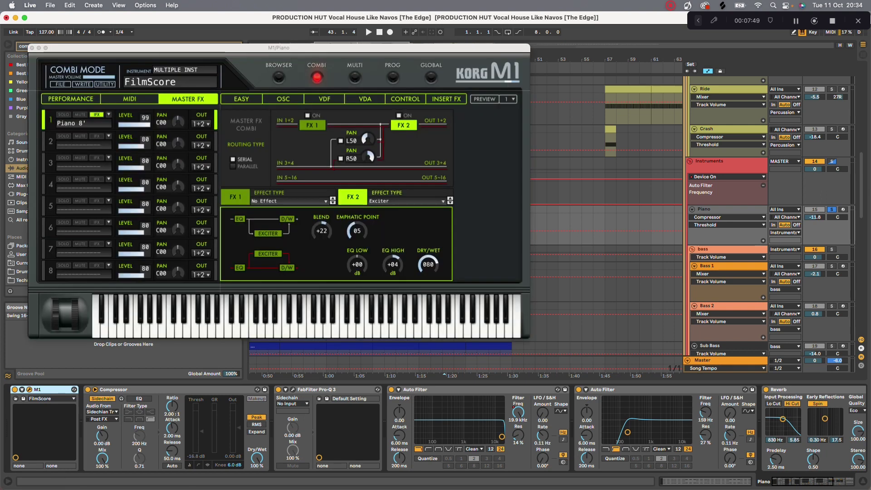
{"action": "left_click", "coordinate": [32, 48]}
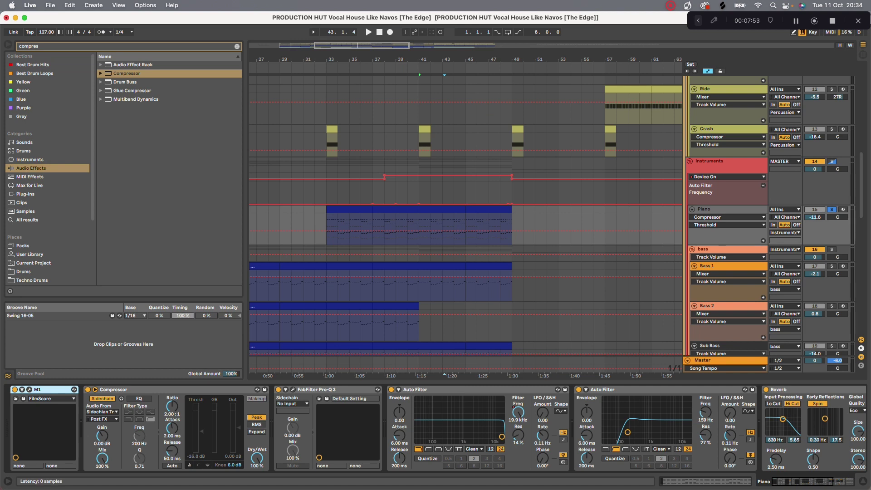
Play the piano from bar 41 and open its FabFilter Pro-Q 3 to view the EQ curve.
{"action": "key", "text": "space"}
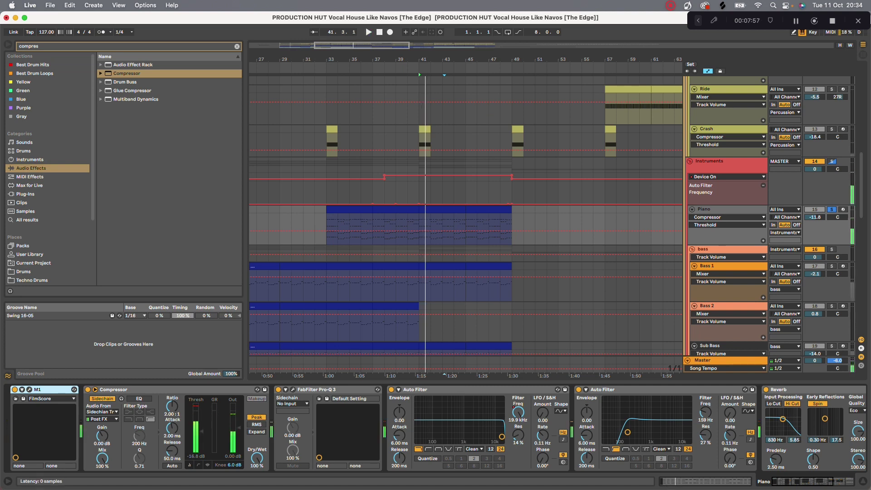
{"action": "left_click", "coordinate": [293, 390]}
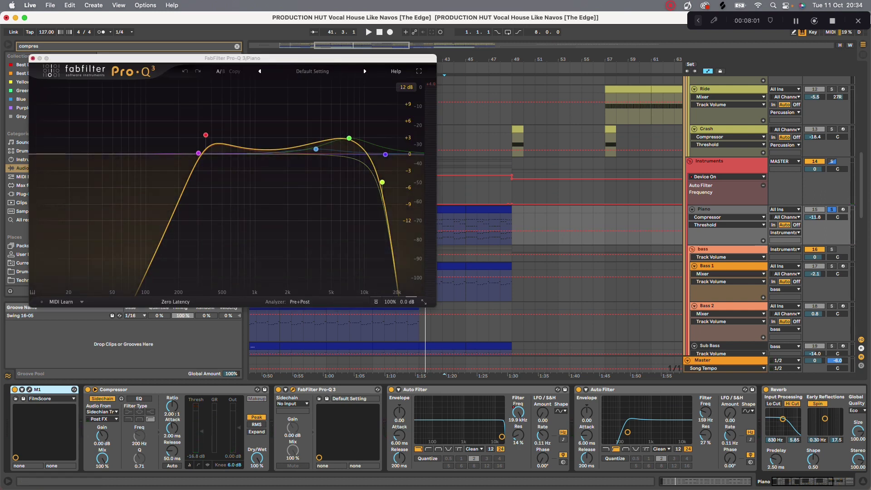
Close the EQ window, show the piano's first Auto Filter frequency automation in the arrangement and play from bar 65.
{"action": "left_click", "coordinate": [32, 59]}
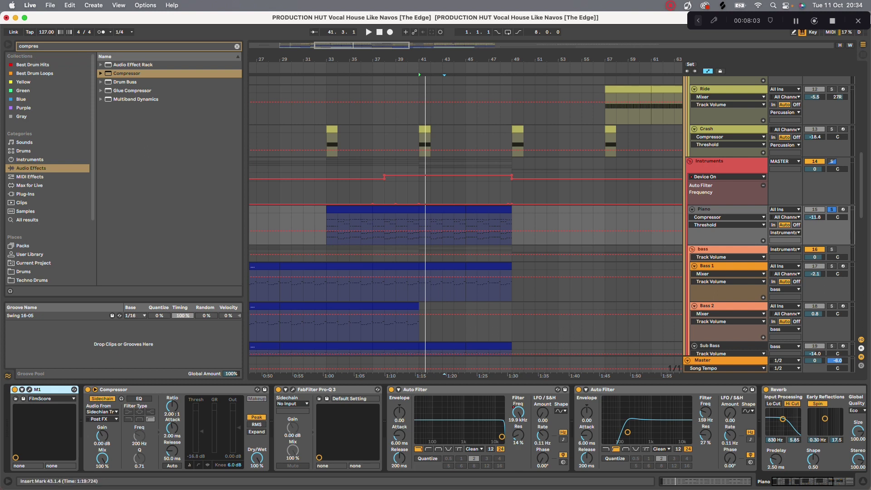
{"action": "right_click", "coordinate": [518, 412]}
{"action": "left_click", "coordinate": [531, 418]}
{"action": "scroll", "coordinate": [466, 209], "scroll_direction": "down", "scroll_amount": 5}
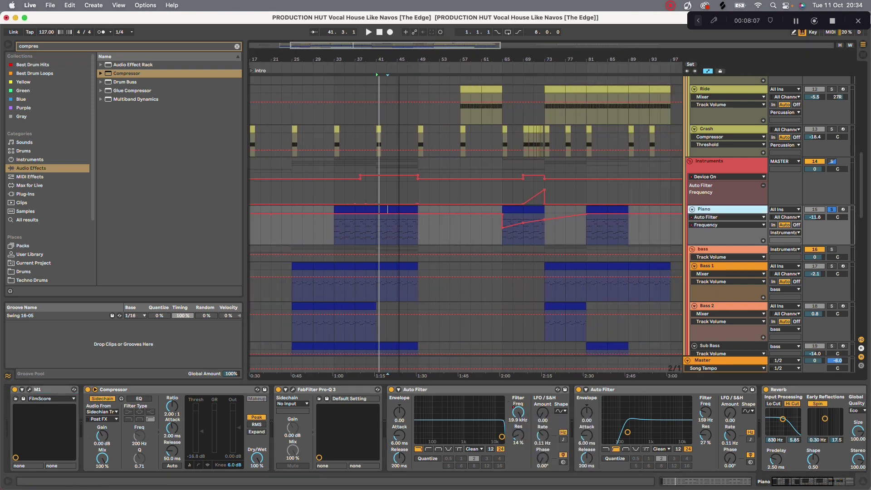
{"action": "left_click", "coordinate": [492, 230]}
{"action": "key", "text": "space"}
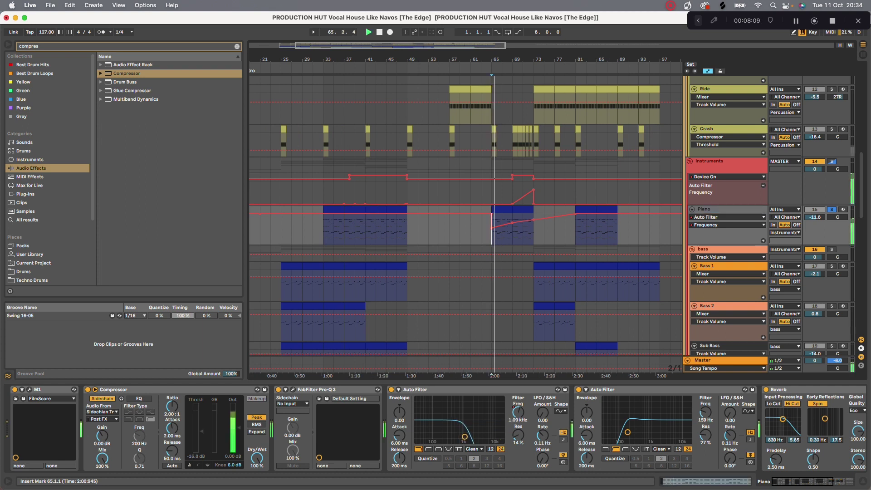
Play the piano from bar 71 with the first Auto Filter's frequency automation shown, to hear the filter opening.
{"action": "left_click", "coordinate": [520, 239]}
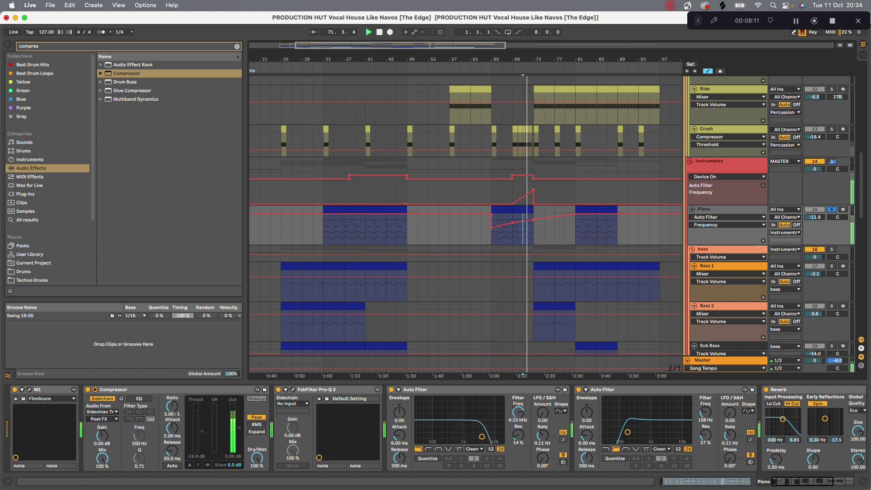
{"action": "right_click", "coordinate": [519, 413]}
{"action": "left_click", "coordinate": [545, 420]}
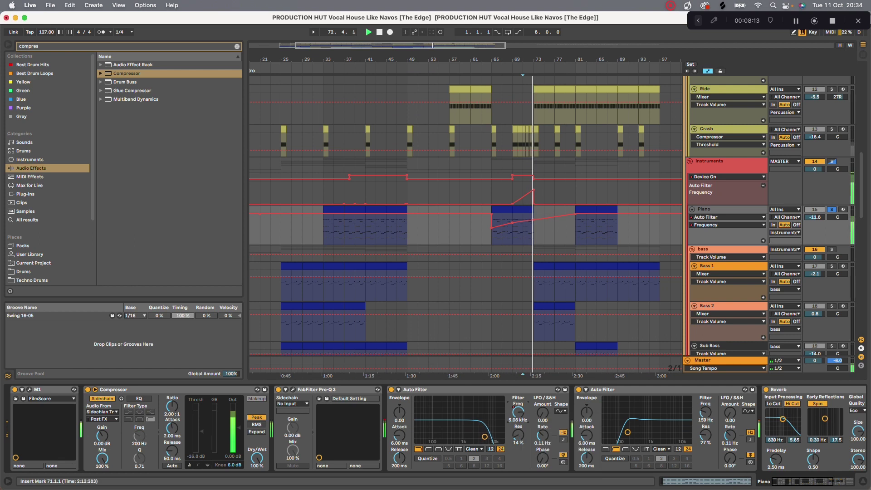
{"action": "key", "text": "space"}
{"action": "left_click", "coordinate": [706, 413]}
{"action": "right_click", "coordinate": [519, 412]}
{"action": "left_click", "coordinate": [544, 419]}
{"action": "key", "text": "space"}
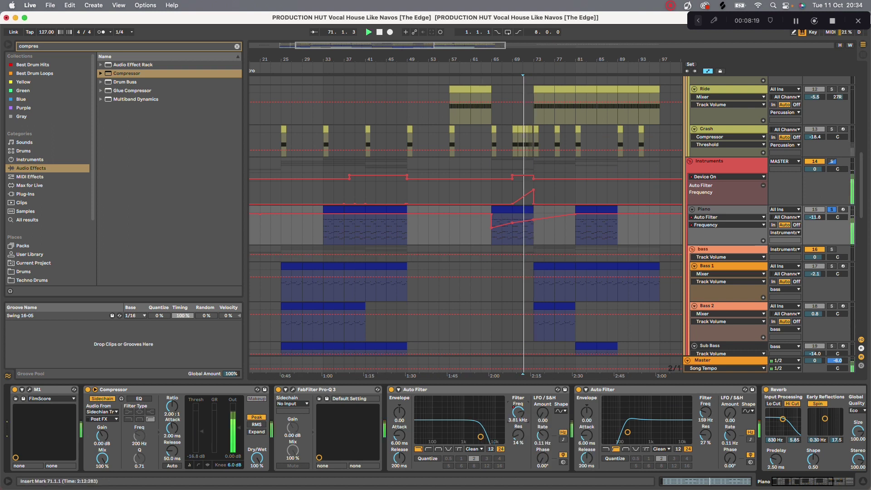
Play the piano from bar 67 and compare it with the Reverb switched off and on.
{"action": "left_click", "coordinate": [504, 221]}
{"action": "key", "text": "space"}
{"action": "key", "text": "space"}
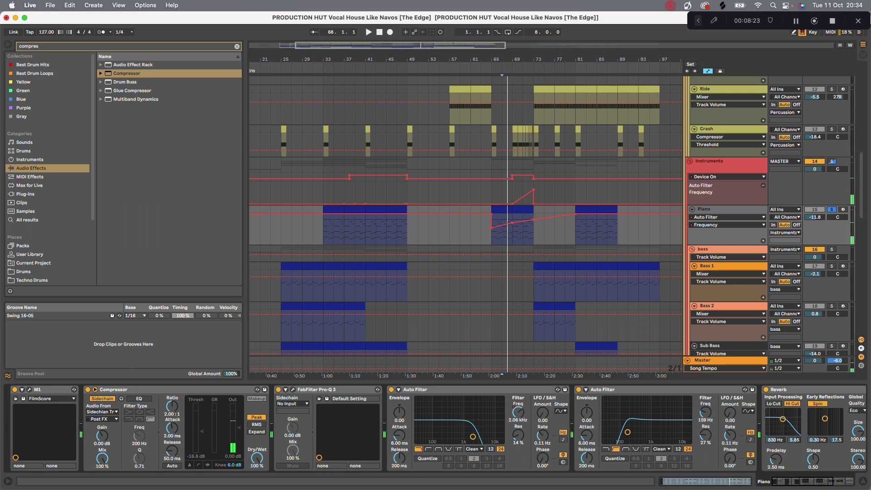
{"action": "scroll", "coordinate": [481, 429], "scroll_direction": "right", "scroll_amount": 6}
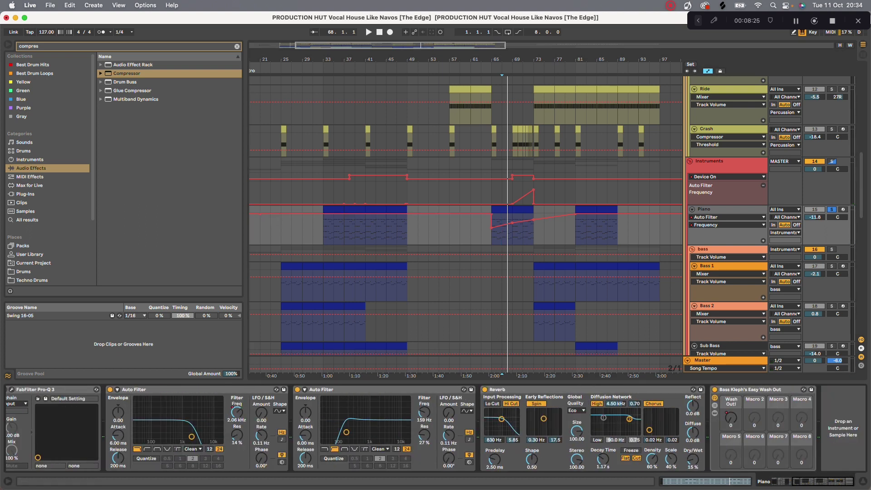
{"action": "key", "text": "space"}
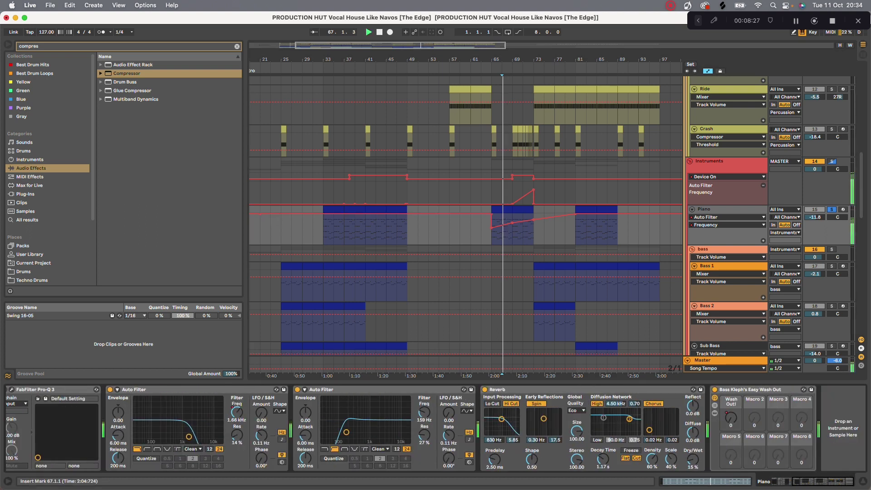
{"action": "left_click", "coordinate": [485, 390]}
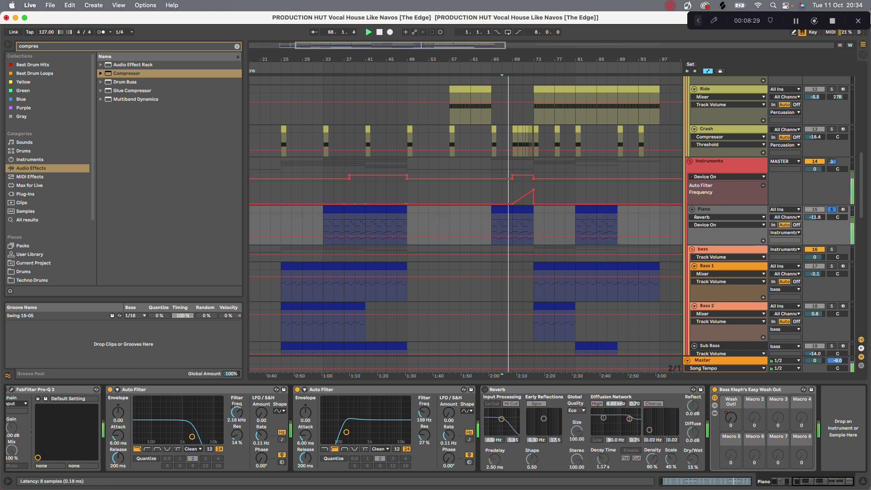
{"action": "left_click", "coordinate": [485, 390]}
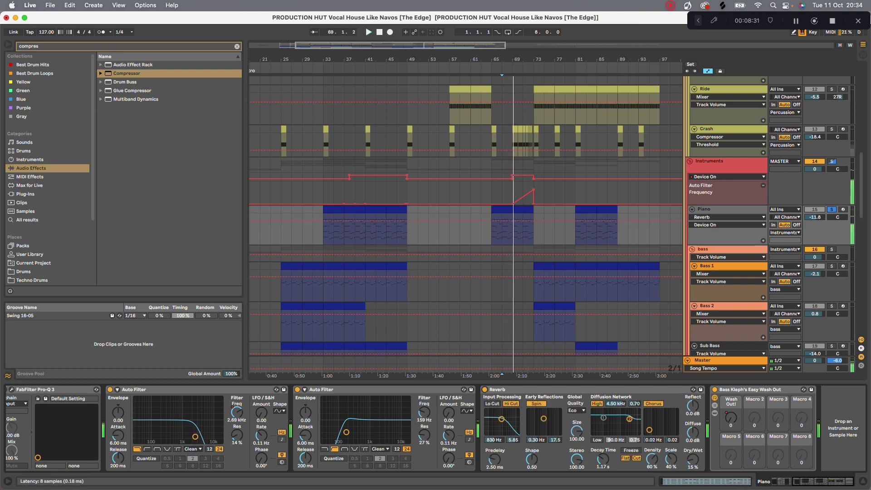
Show the Wash Out! automation and delete the Bass Kleph's Easy Wash Out rack from the piano's device chain.
{"action": "right_click", "coordinate": [733, 415]}
{"action": "left_click", "coordinate": [753, 390]}
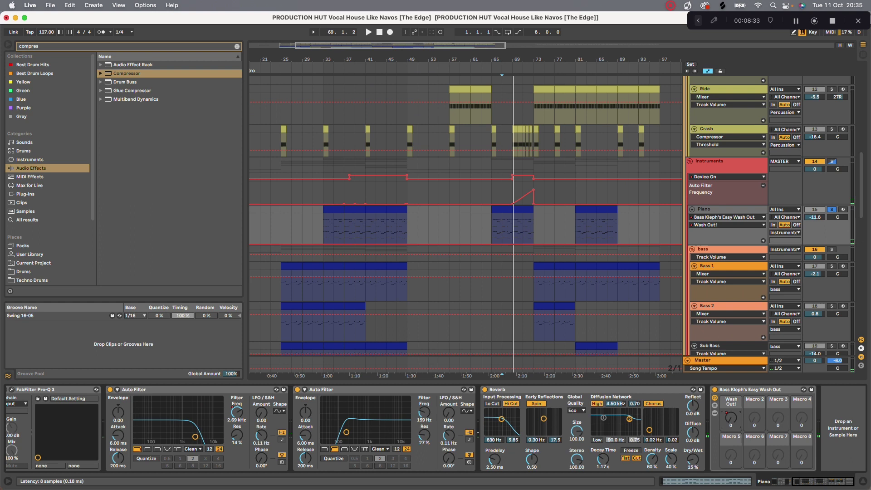
{"action": "key", "text": "Delete"}
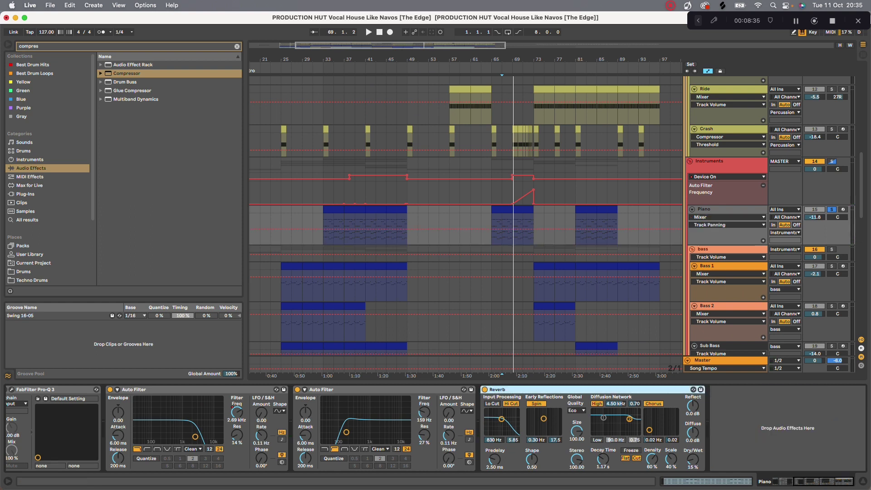
Solo the Bass 1 track and play it from bar 31, showing its device chain.
{"action": "left_click", "coordinate": [726, 249]}
{"action": "scroll", "coordinate": [727, 249], "scroll_direction": "down", "scroll_amount": 1}
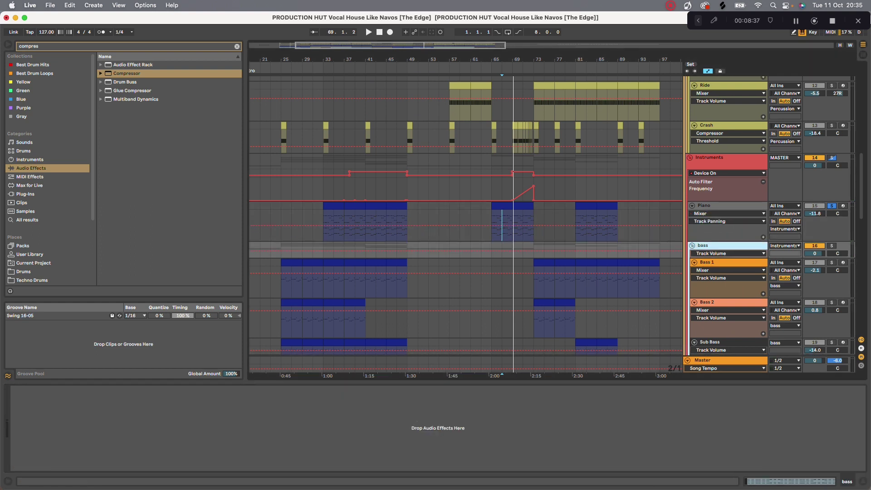
{"action": "scroll", "coordinate": [726, 249], "scroll_direction": "down", "scroll_amount": 2}
{"action": "left_click", "coordinate": [726, 242]}
{"action": "left_click", "coordinate": [832, 243]}
{"action": "left_click", "coordinate": [311, 269]}
{"action": "key", "text": "space"}
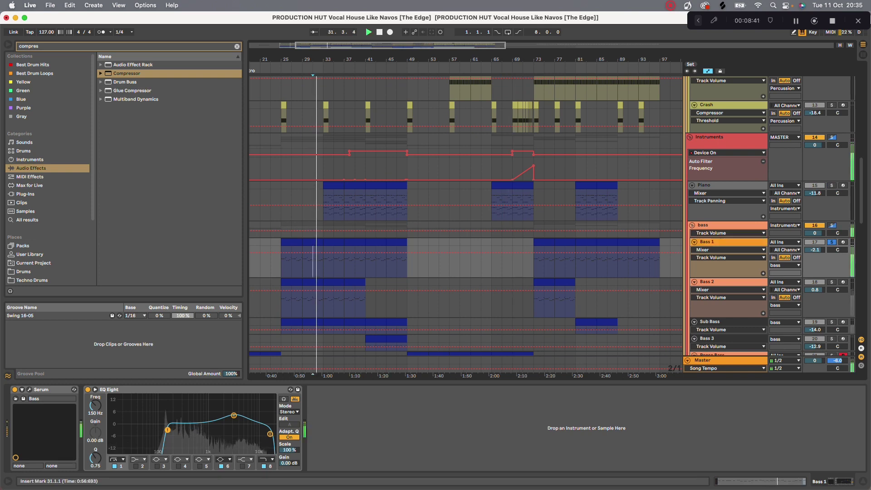
{"action": "left_click_drag", "start_coordinate": [318, 60], "coordinate": [411, 99]}
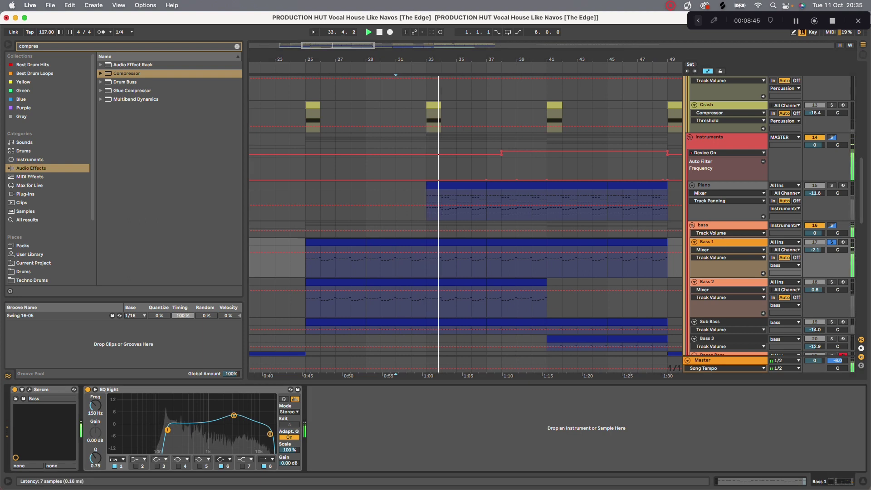
Open Bass 1's Serum synth and replay the soloed bass to examine its patch settings.
{"action": "left_click", "coordinate": [29, 390]}
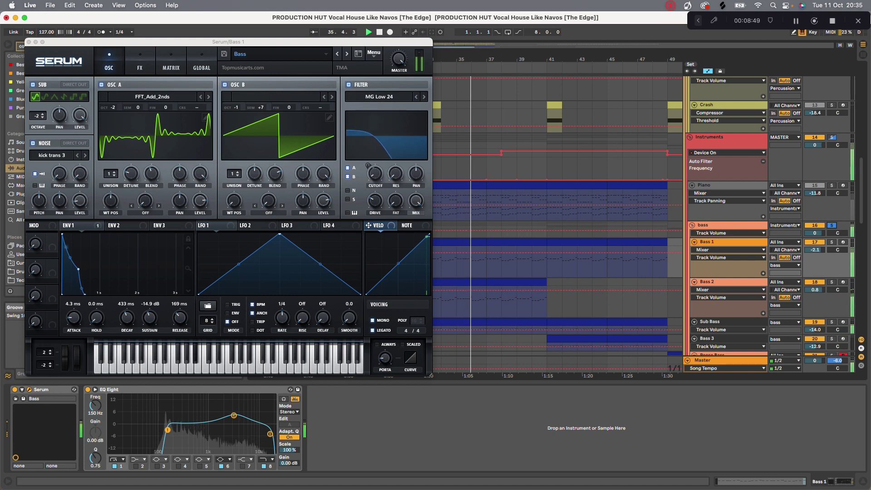
{"action": "key", "text": "space"}
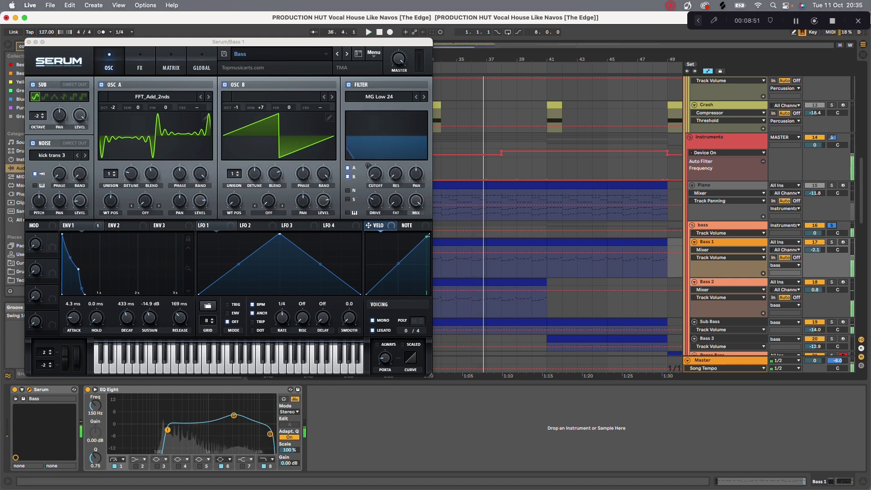
{"action": "left_click", "coordinate": [832, 243]}
{"action": "key", "text": "space"}
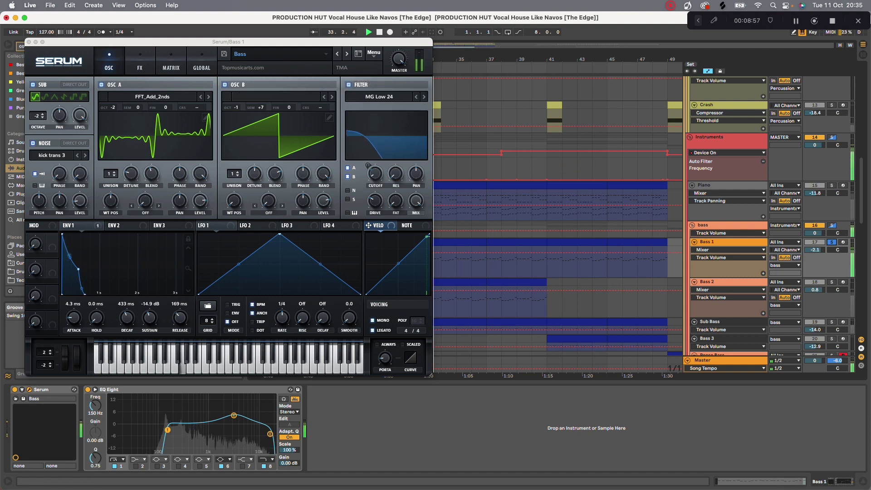
{"action": "left_click_drag", "start_coordinate": [272, 42], "coordinate": [310, 77]}
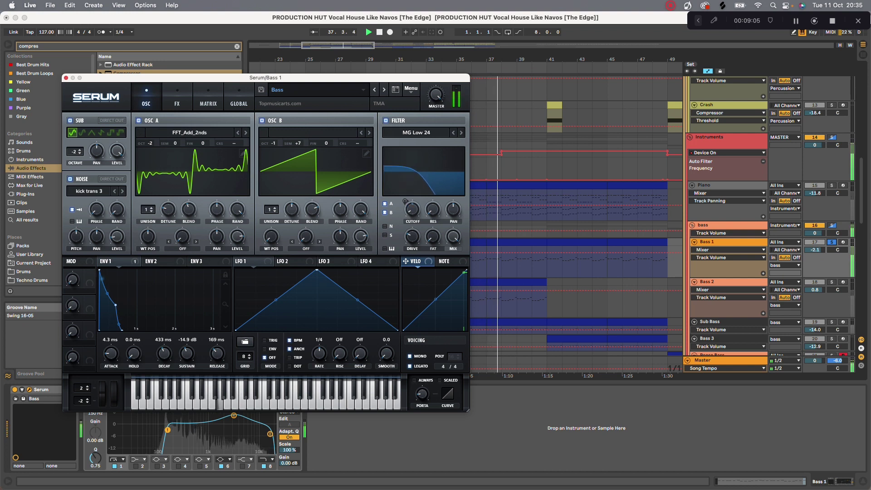
Audition Serum's noise layer and oscillator A by switching each off and on, and inspect the noise level.
{"action": "left_click", "coordinate": [71, 179]}
{"action": "left_click", "coordinate": [70, 179]}
{"action": "left_click", "coordinate": [139, 121]}
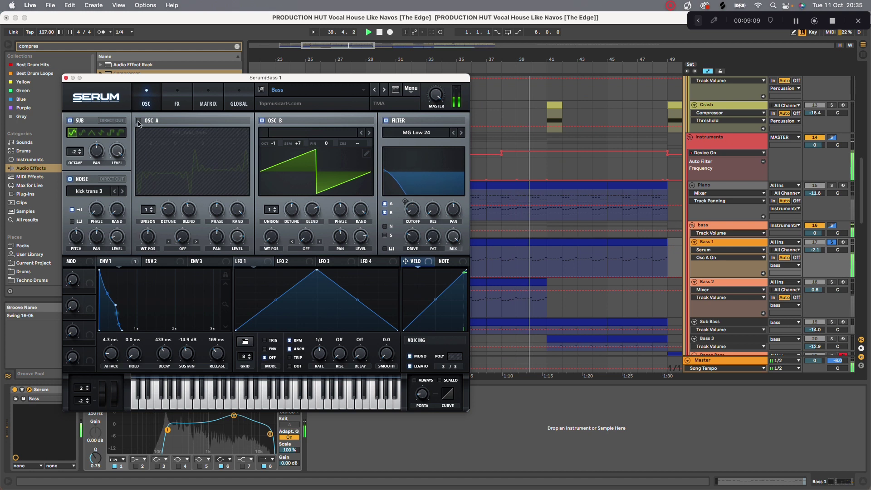
{"action": "left_click", "coordinate": [138, 121]}
{"action": "left_click", "coordinate": [70, 179]}
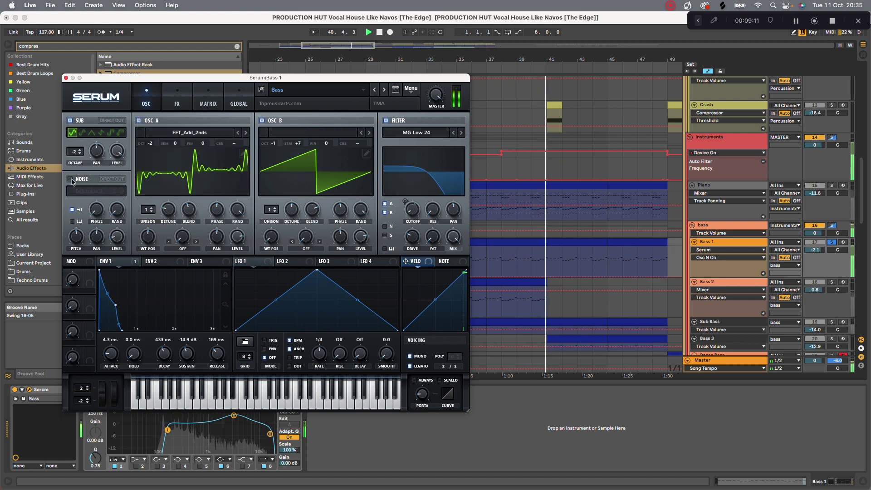
{"action": "left_click", "coordinate": [70, 180]}
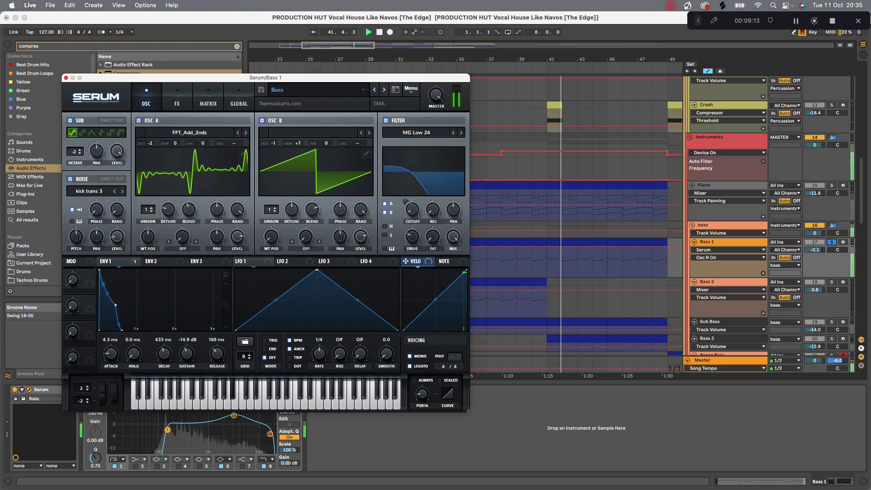
{"action": "left_click", "coordinate": [117, 236]}
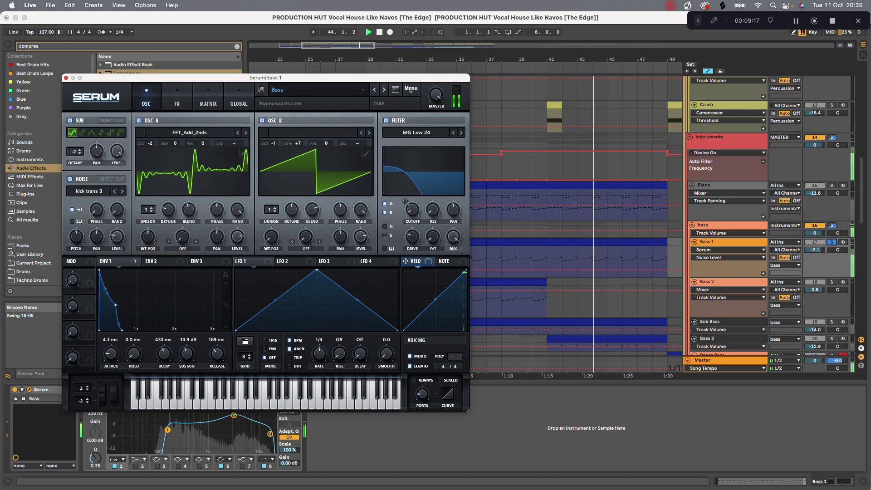
Audition the bass patch with oscillator B off, and with oscillator A and noise off, switching all of them back on.
{"action": "left_click", "coordinate": [263, 121]}
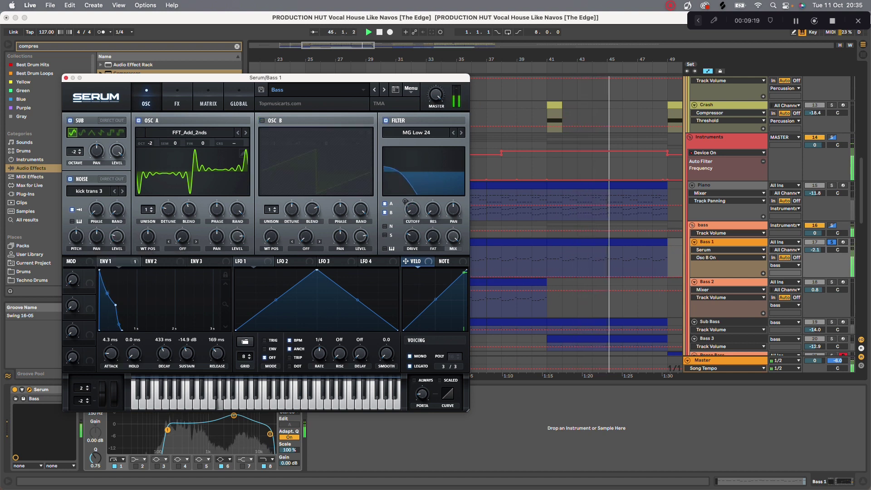
{"action": "left_click", "coordinate": [262, 121]}
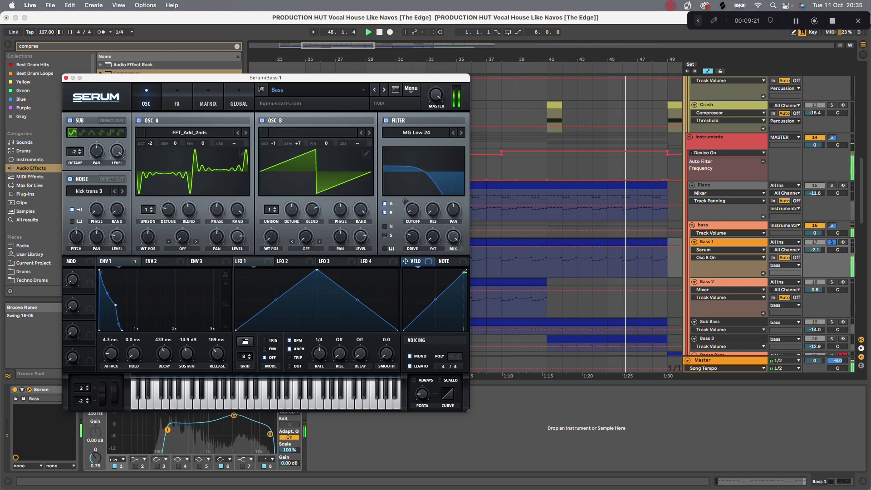
{"action": "left_click", "coordinate": [139, 121]}
{"action": "left_click", "coordinate": [70, 180]}
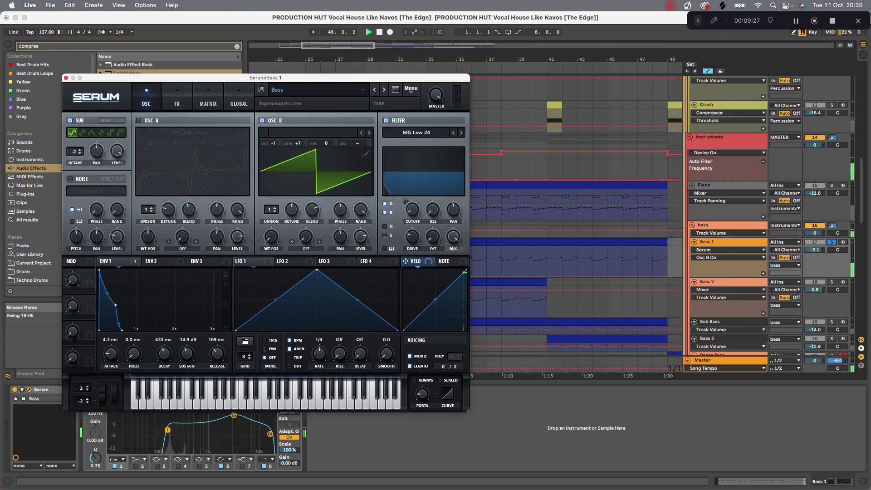
{"action": "left_click", "coordinate": [139, 121]}
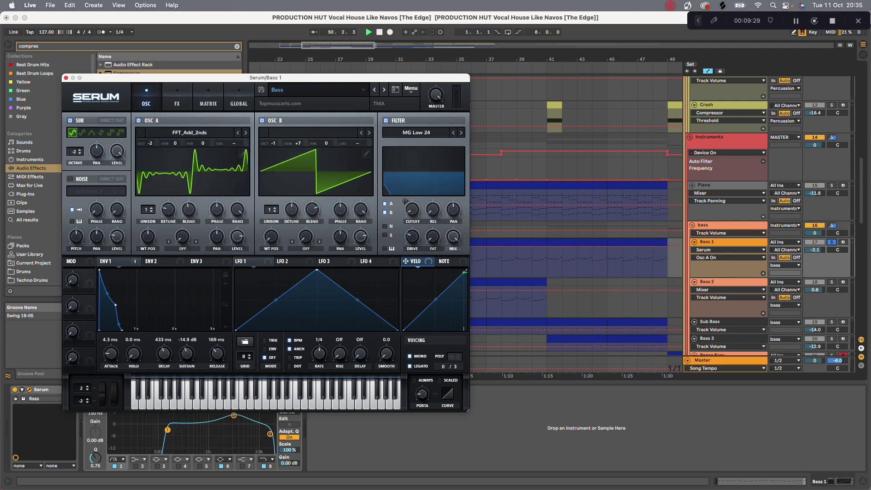
{"action": "key", "text": "space"}
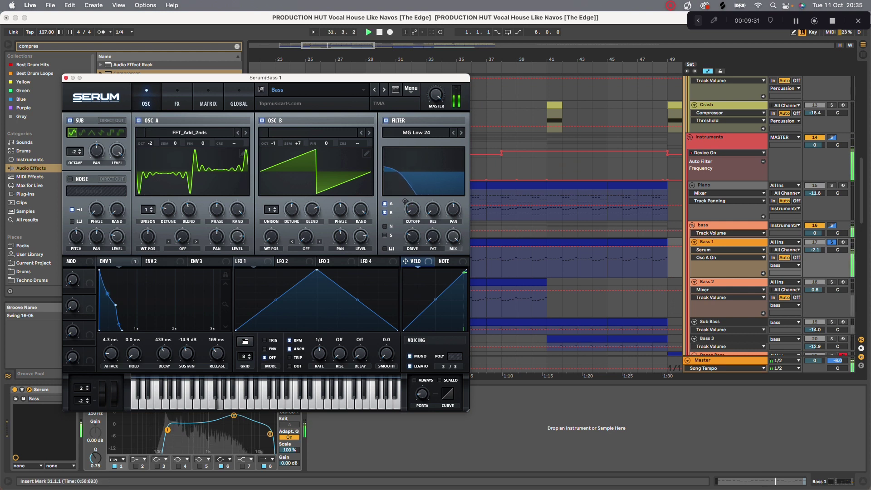
{"action": "left_click", "coordinate": [70, 179]}
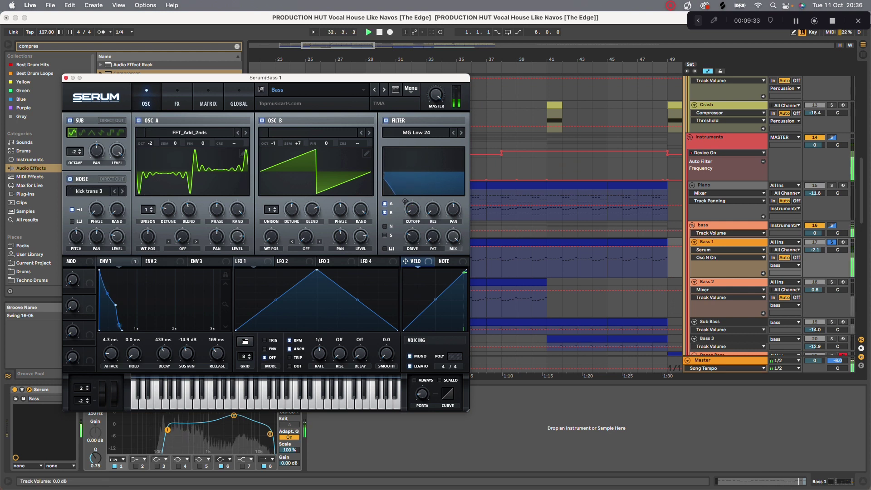
Solo Bass 2, view its Korg M1 FilmScore combi settings, close the synth window and replay from bar 31.
{"action": "left_click", "coordinate": [832, 282]}
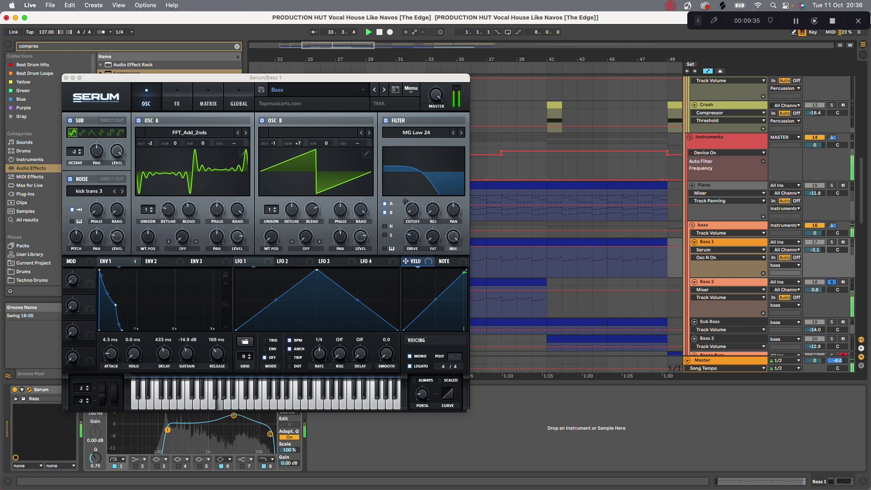
{"action": "left_click", "coordinate": [727, 281]}
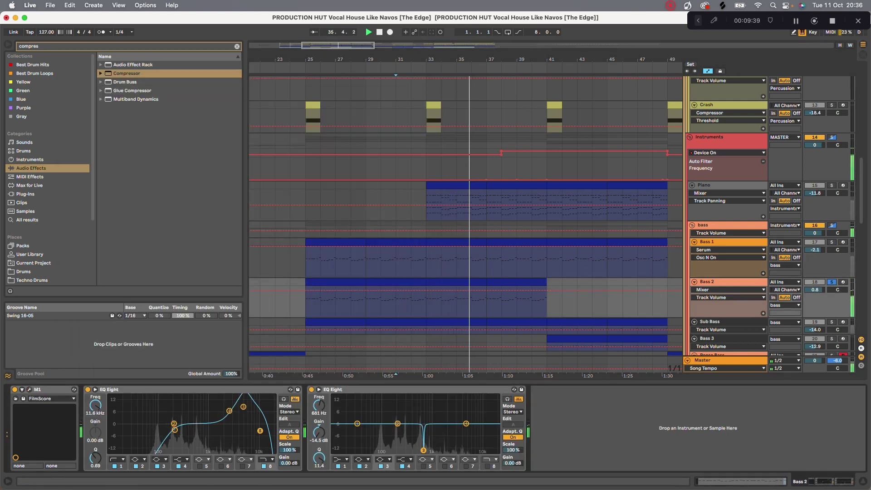
{"action": "left_click", "coordinate": [29, 390]}
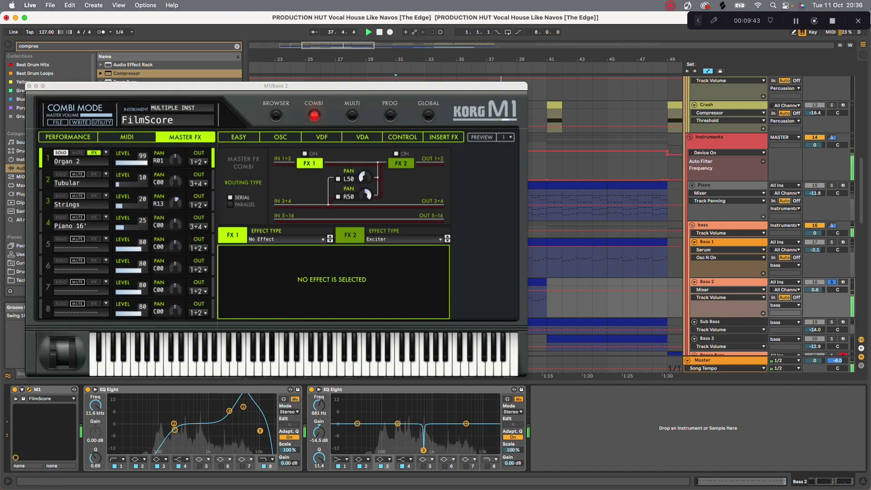
{"action": "key", "text": "super+w"}
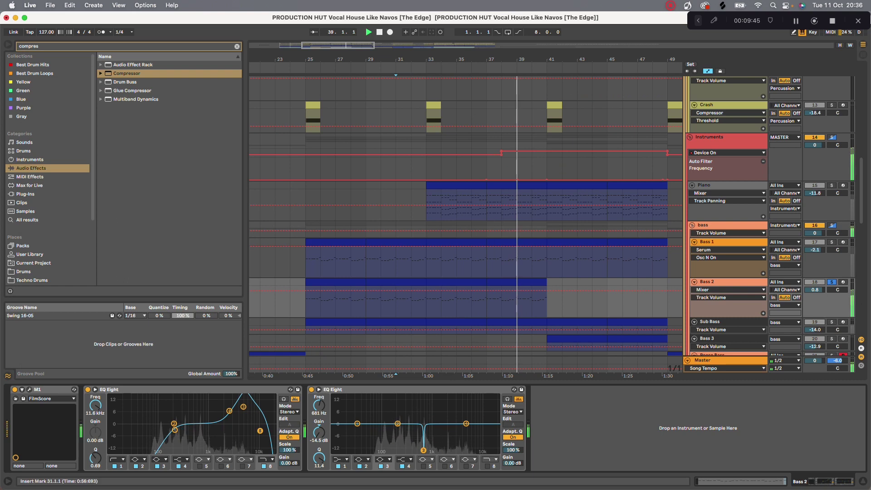
{"action": "key", "text": "space"}
{"action": "key", "text": "space"}
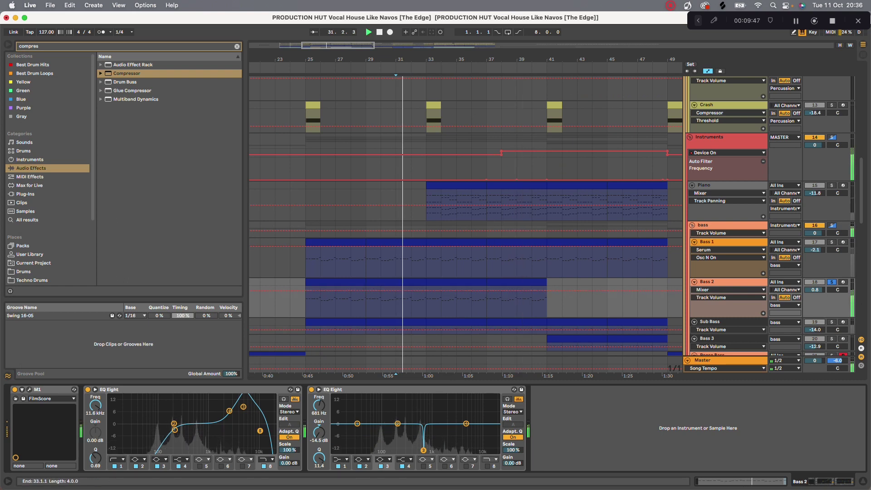
Open Bass 1's MIDI clip at bar 37, close its synth window, and replay it to examine the note pattern.
{"action": "key", "text": "space"}
{"action": "left_click", "coordinate": [361, 242]}
{"action": "double_click", "coordinate": [517, 242]}
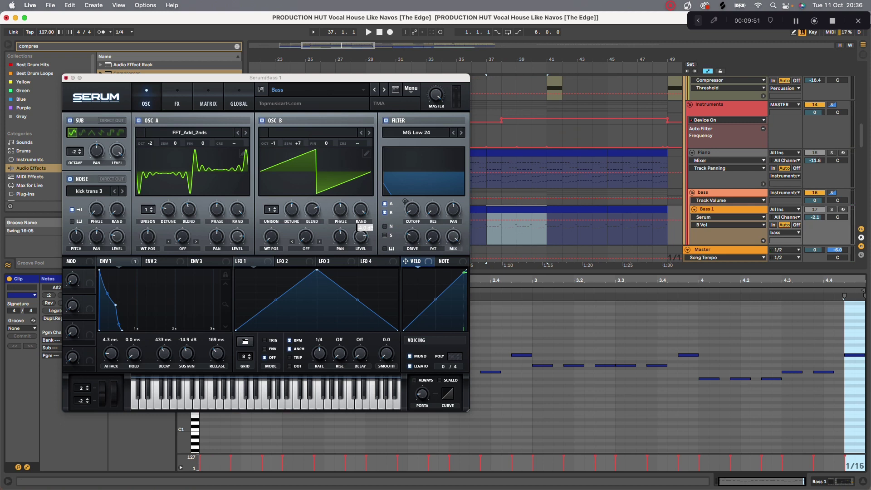
{"action": "left_click", "coordinate": [66, 78]}
{"action": "key", "text": "space"}
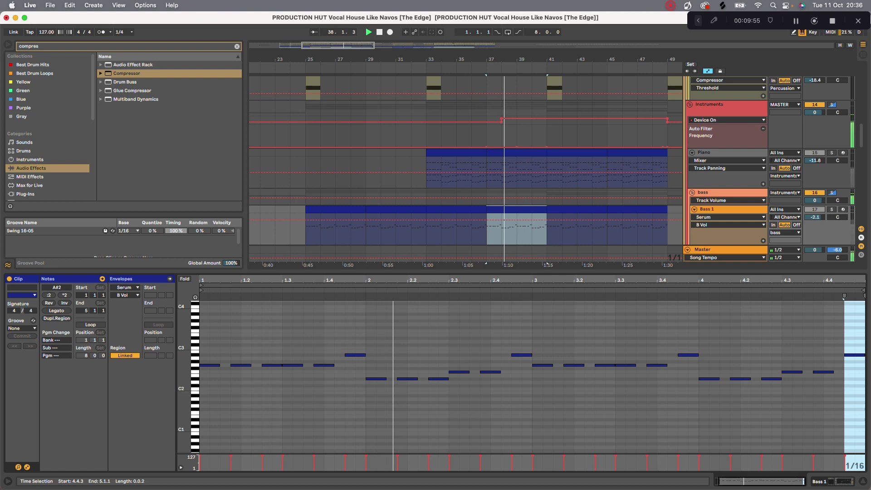
{"action": "left_click_drag", "start_coordinate": [292, 326], "coordinate": [418, 304]}
{"action": "left_click", "coordinate": [449, 314]}
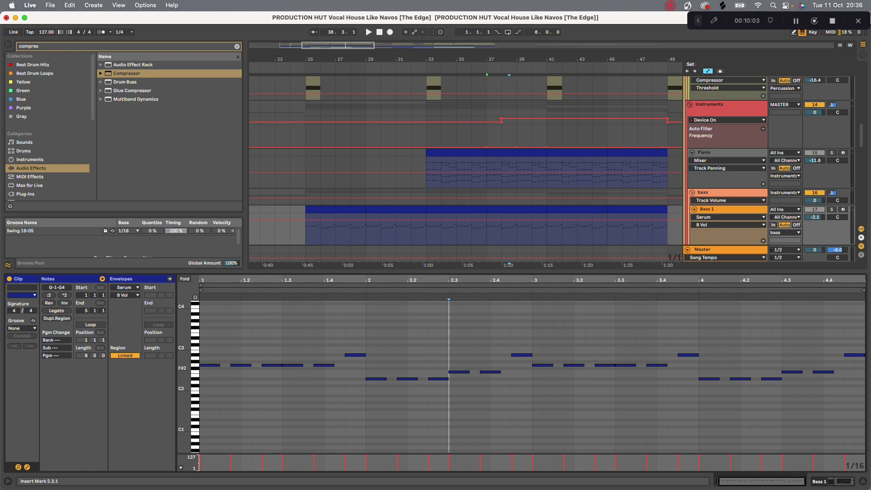
{"action": "left_click_drag", "start_coordinate": [183, 373], "coordinate": [200, 372]}
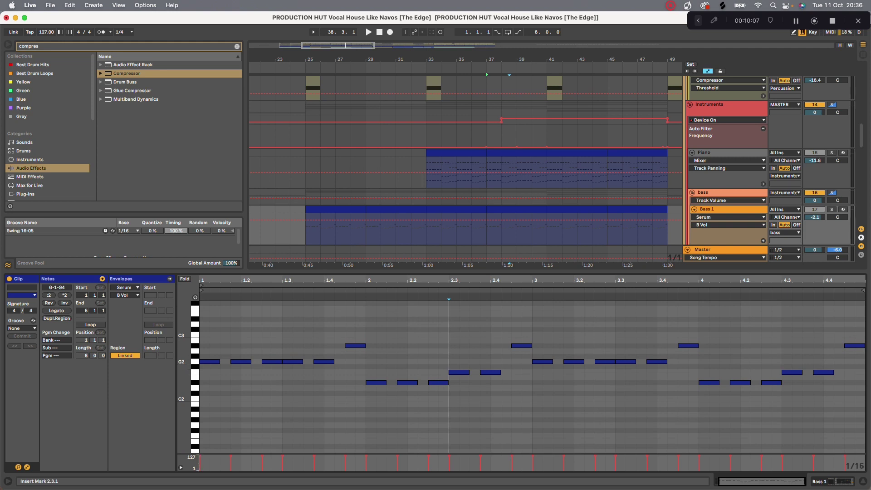
Audition Bass 1's note at 1.4.3 lowered to G2, raise it back to A#2 and replay the phrase.
{"action": "left_click", "coordinate": [355, 346]}
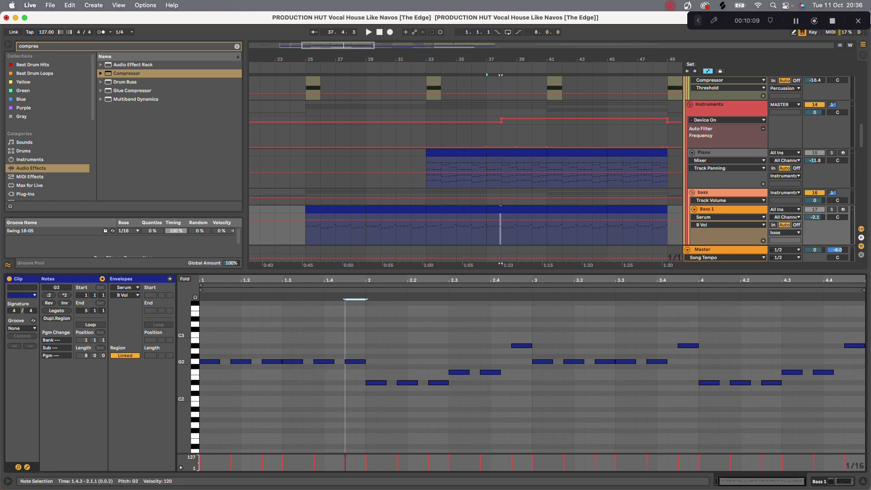
{"action": "key", "text": "space"}
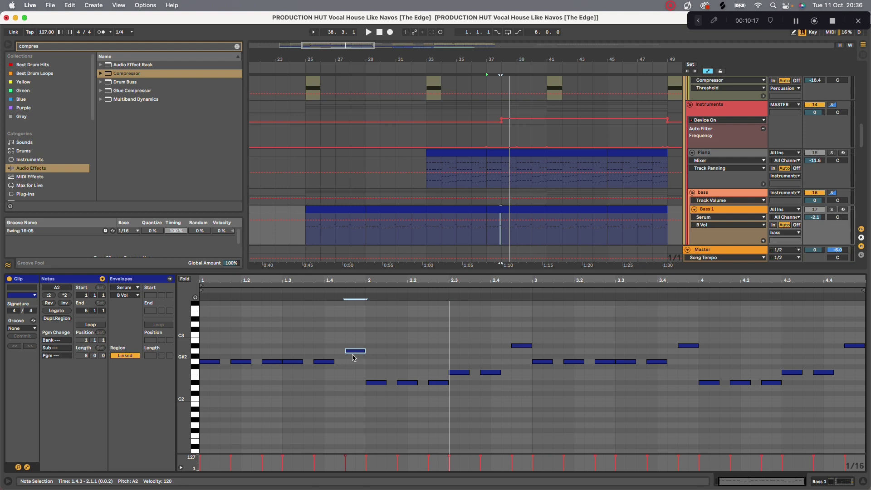
{"action": "key", "text": "Up"}
{"action": "key", "text": "Up"}
{"action": "key", "text": "Up"}
{"action": "key", "text": "space"}
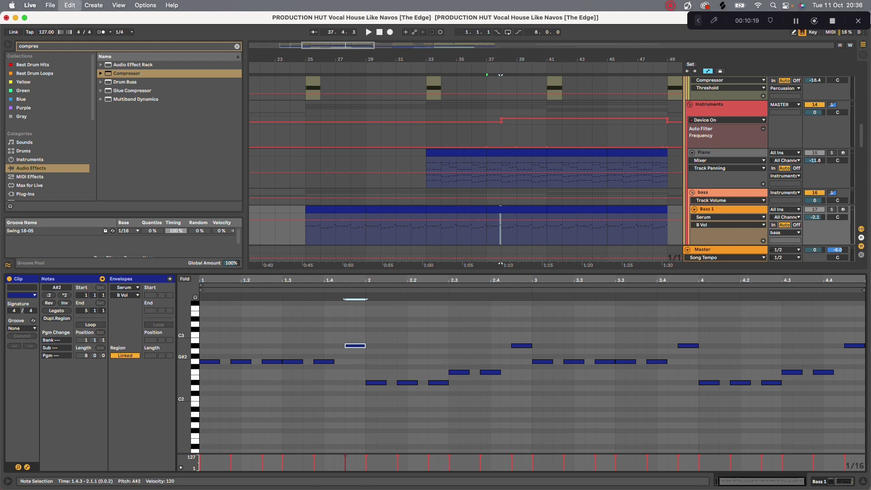
{"action": "left_click", "coordinate": [387, 404]}
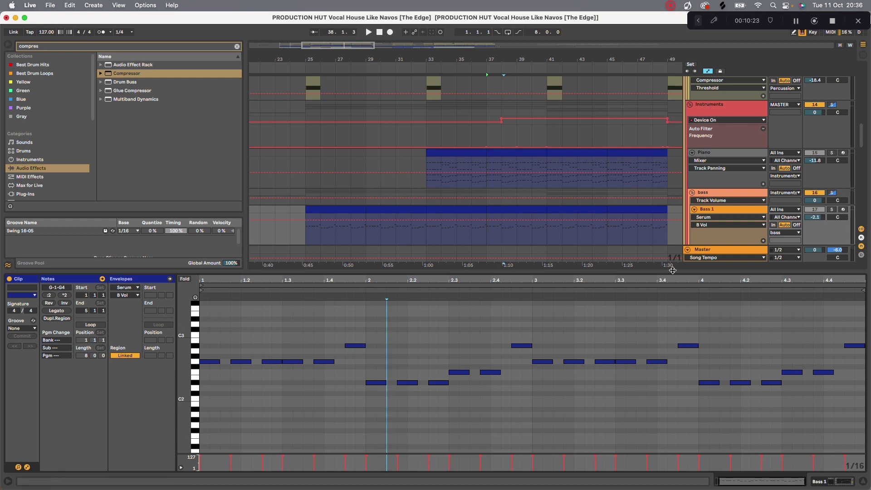
Open the Piano clip at bar 33 to compare its chords with the bass notes, and close the clip view.
{"action": "left_click_drag", "start_coordinate": [673, 270], "coordinate": [673, 475]}
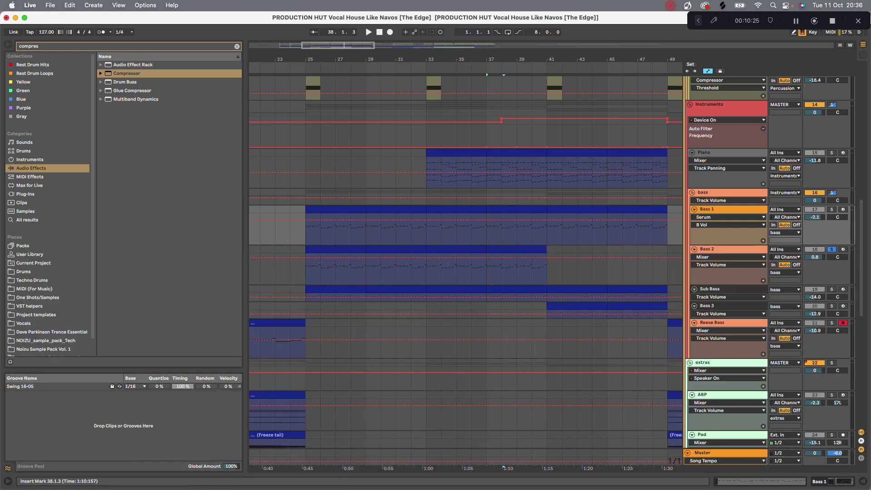
{"action": "double_click", "coordinate": [459, 153]}
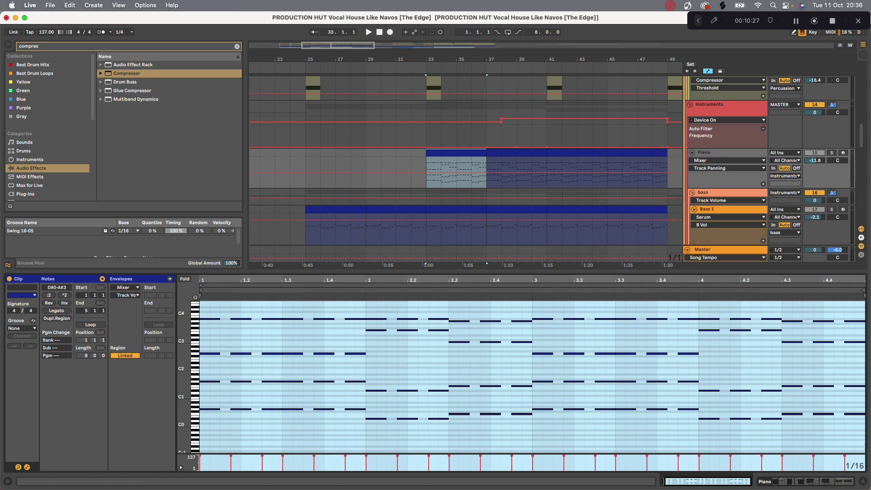
{"action": "double_click", "coordinate": [520, 271]}
{"action": "scroll", "coordinate": [467, 217], "scroll_direction": "down", "scroll_amount": 2}
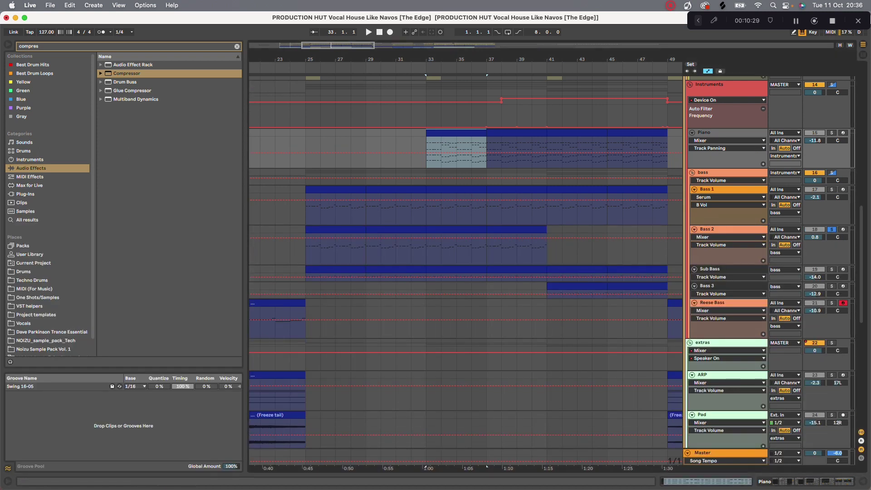
Play the bass layers from bar 33, auditioning the full mix with the Sub Bass track switched off and back on.
{"action": "left_click", "coordinate": [426, 252]}
{"action": "key", "text": "space"}
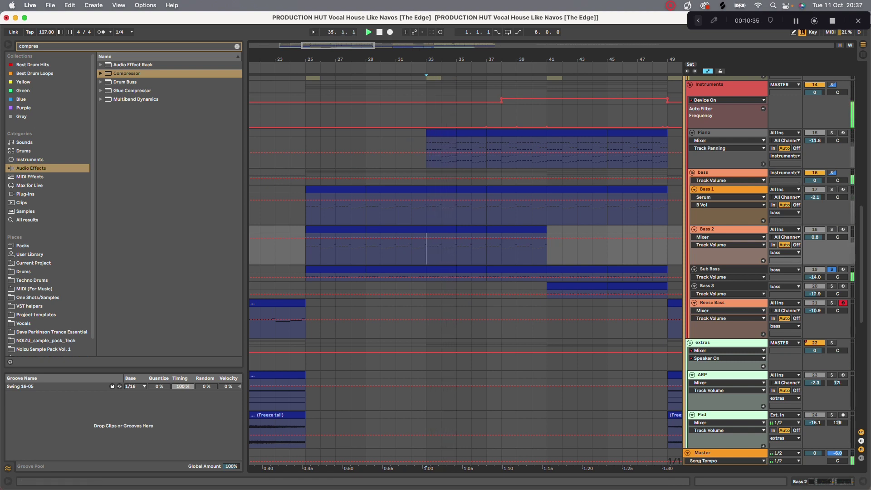
{"action": "left_click", "coordinate": [815, 269]}
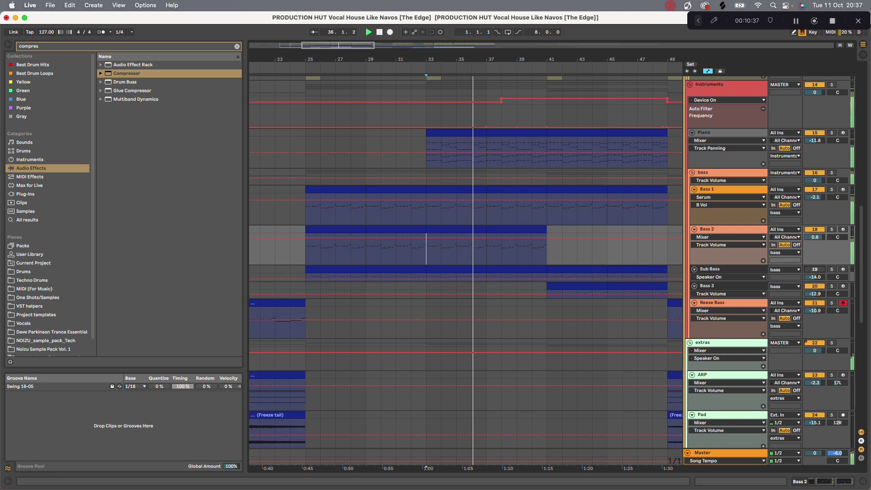
{"action": "left_click", "coordinate": [815, 269]}
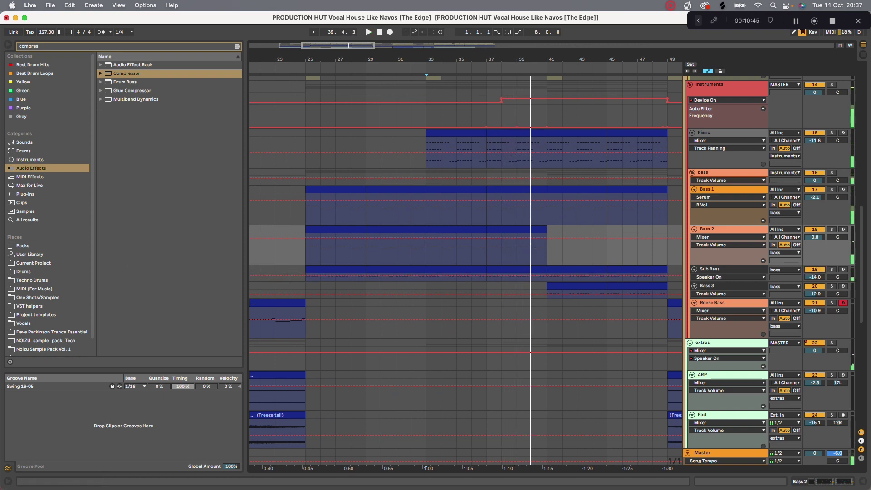
Audition Bass 3 soloed from around bar 44 against Bass 2 soloed from bar 37, and clear the solo.
{"action": "key", "text": "space"}
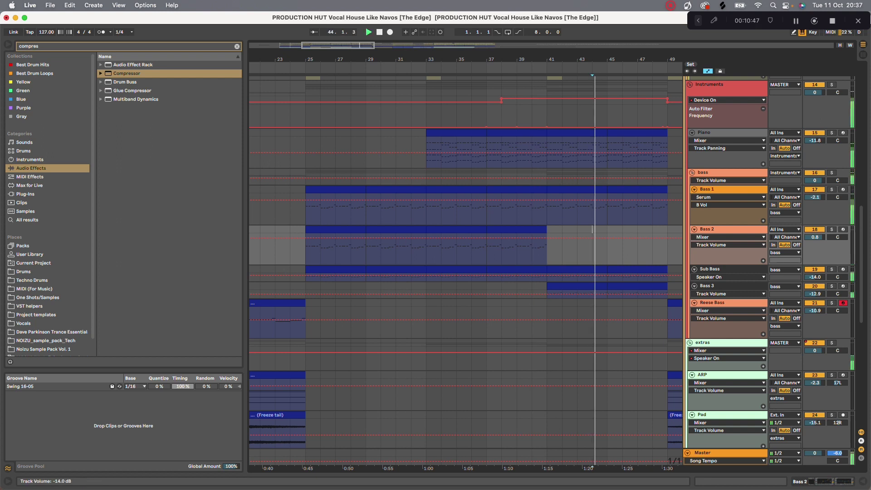
{"action": "left_click", "coordinate": [832, 286]}
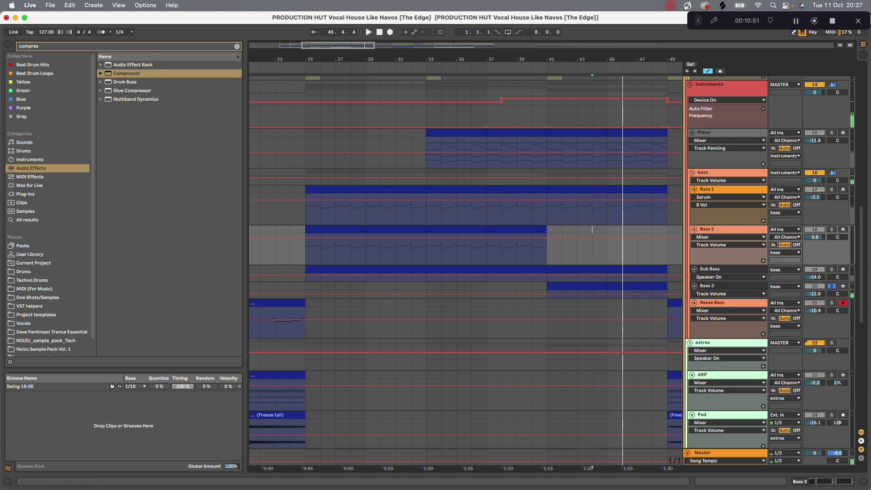
{"action": "left_click", "coordinate": [486, 248]}
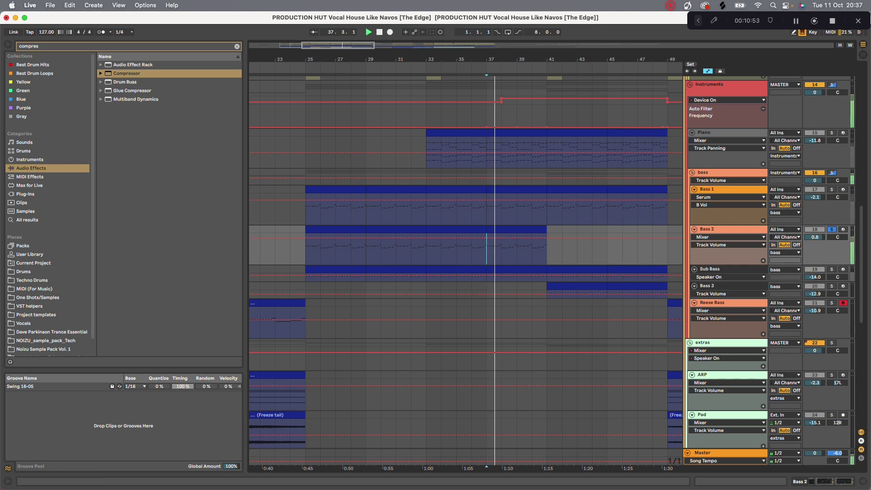
{"action": "left_click", "coordinate": [623, 249]}
{"action": "key", "text": "space"}
{"action": "left_click", "coordinate": [831, 286]}
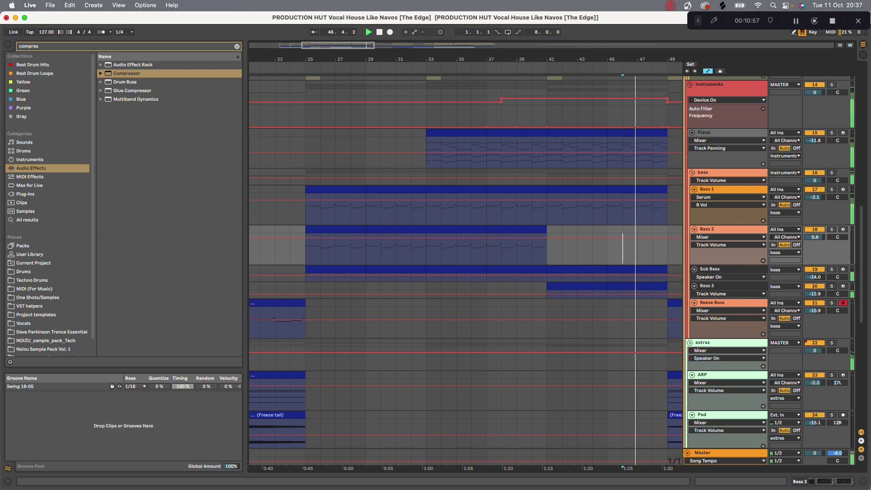
Select and solo the Reese Bass track and play it from bar 49.
{"action": "left_click_drag", "start_coordinate": [590, 59], "coordinate": [456, 30]}
{"action": "scroll", "coordinate": [526, 182], "scroll_direction": "down", "scroll_amount": 2}
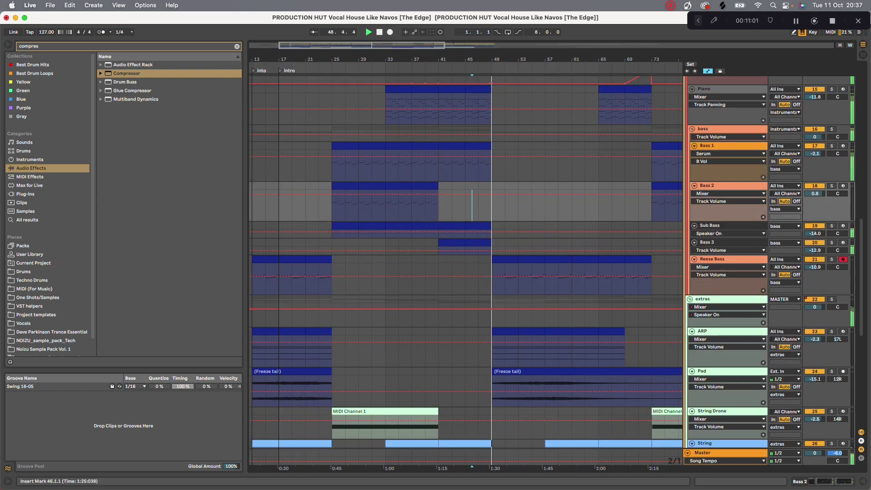
{"action": "left_click", "coordinate": [719, 261]}
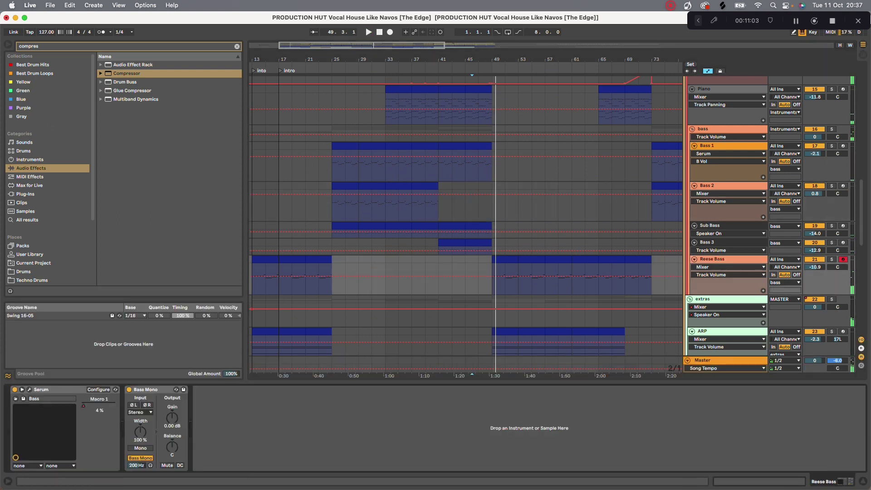
{"action": "left_click", "coordinate": [832, 260]}
{"action": "key", "text": "space"}
{"action": "left_click", "coordinate": [494, 269]}
{"action": "key", "text": "space"}
{"action": "key", "text": "space"}
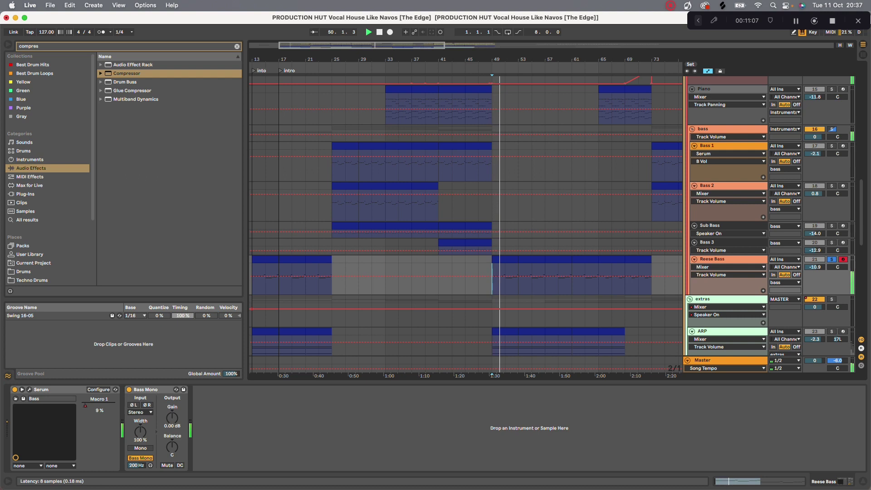
Open Reese Bass's Serum synth, audition a Macro 1 sweep and re-enable the overridden automation.
{"action": "left_click", "coordinate": [29, 390]}
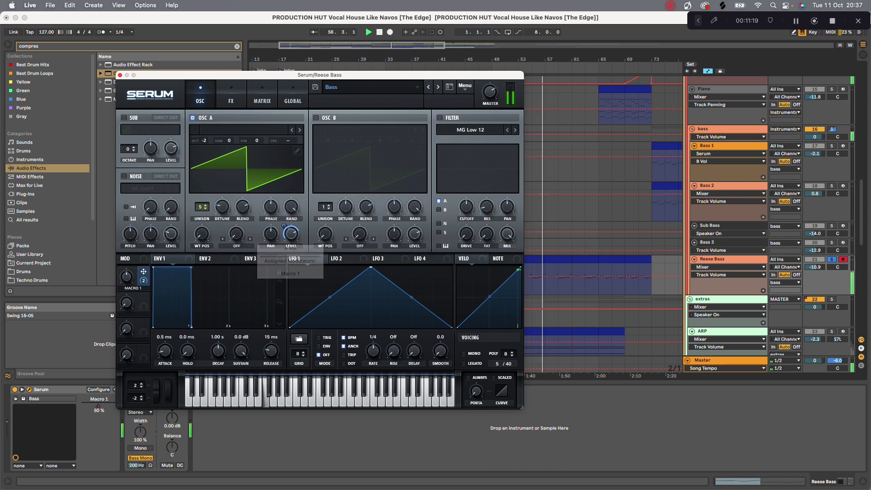
{"action": "left_click_drag", "start_coordinate": [127, 277], "coordinate": [120, 363]}
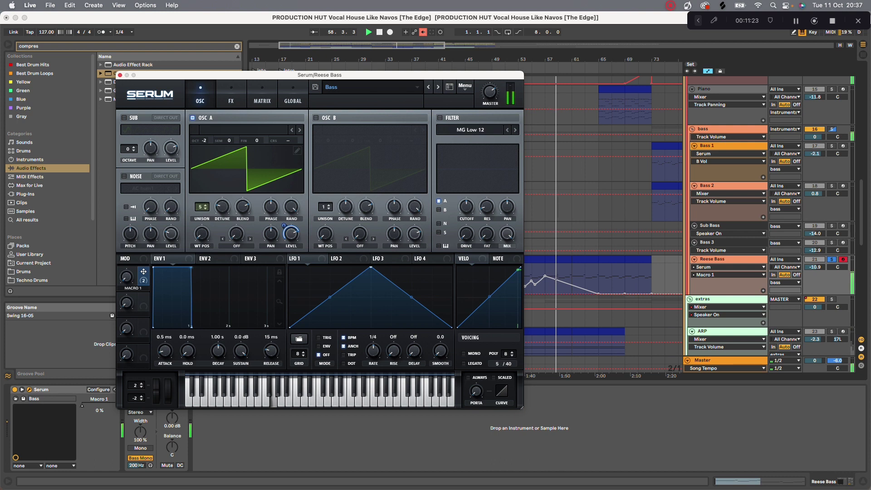
{"action": "left_click", "coordinate": [424, 32]}
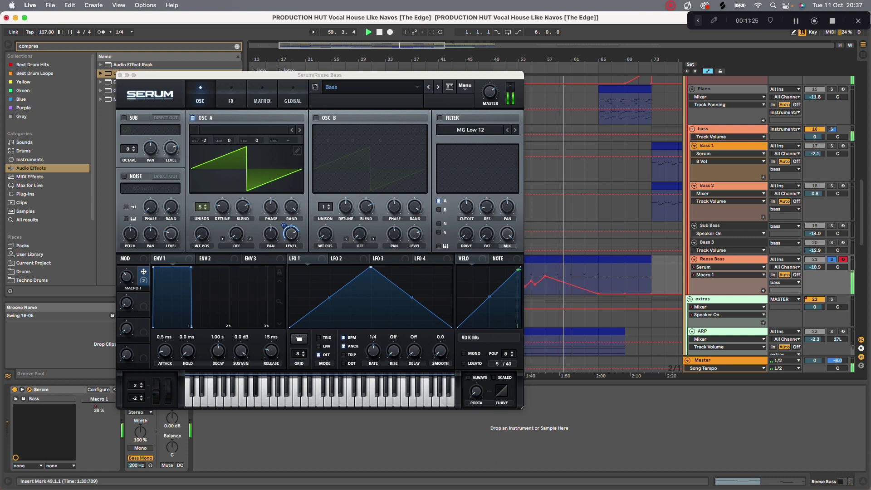
View Serum's effects chain, and audition the oscillator page's MG Low 12 filter cutoff by switching the filter on and off again.
{"action": "left_click", "coordinate": [231, 95]}
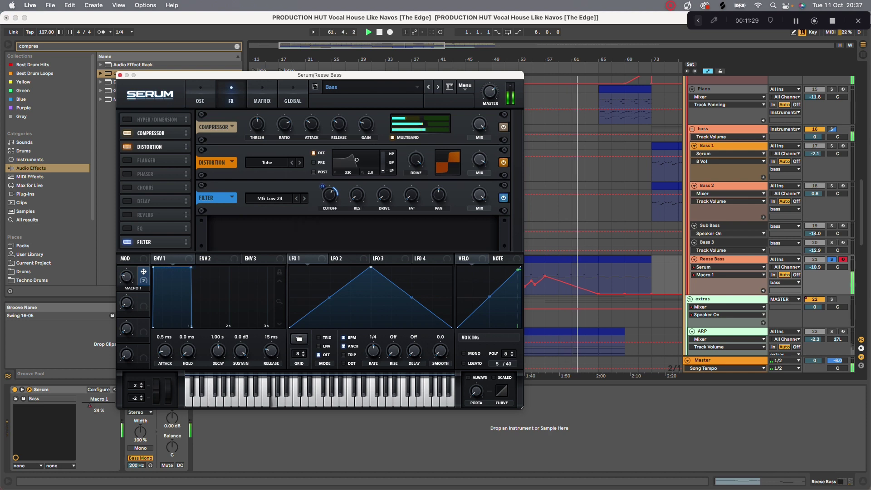
{"action": "left_click", "coordinate": [200, 96]}
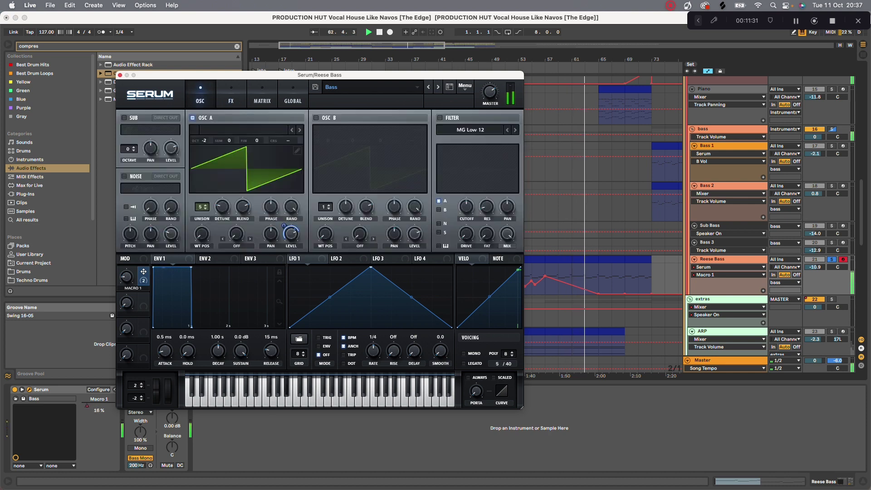
{"action": "left_click", "coordinate": [439, 118]}
{"action": "mouse_move", "coordinate": [467, 207]}
{"action": "left_mouse_down"}
{"action": "mouse_move", "coordinate": [466, 170]}
{"action": "mouse_move", "coordinate": [467, 207]}
{"action": "left_mouse_up"}
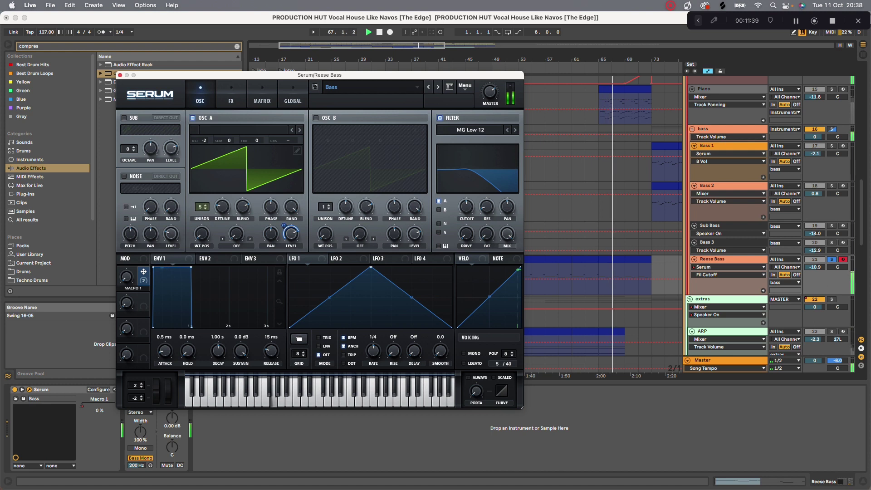
{"action": "left_click", "coordinate": [439, 118]}
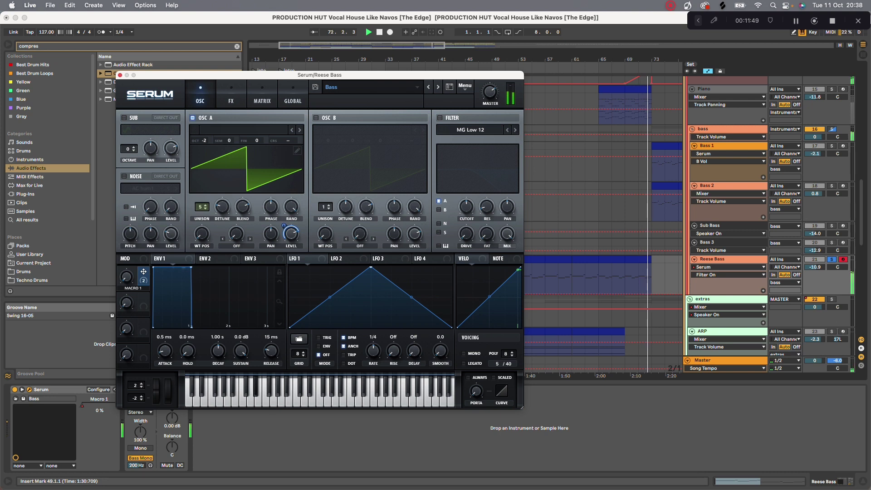
Inspect oscillator A's unison and detune settings while replaying the Reese Bass from bar 49, and close the synth window.
{"action": "left_click", "coordinate": [203, 207]}
{"action": "left_click", "coordinate": [222, 211]}
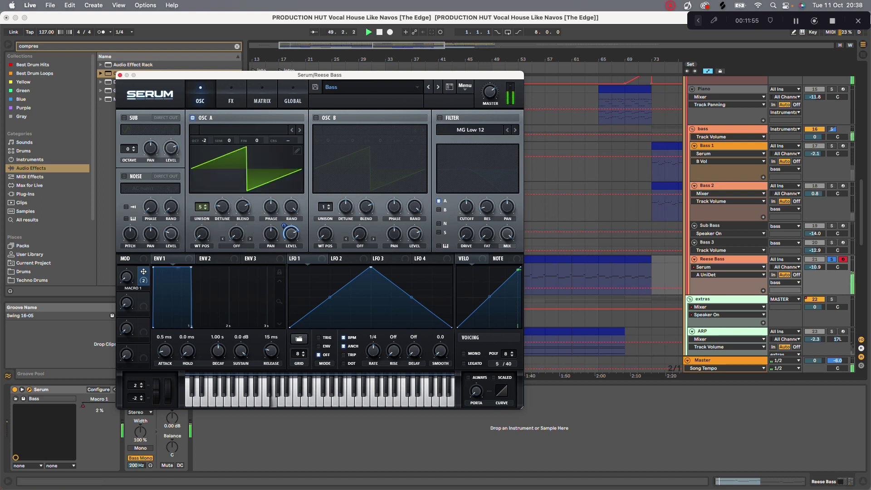
{"action": "left_click", "coordinate": [120, 75]}
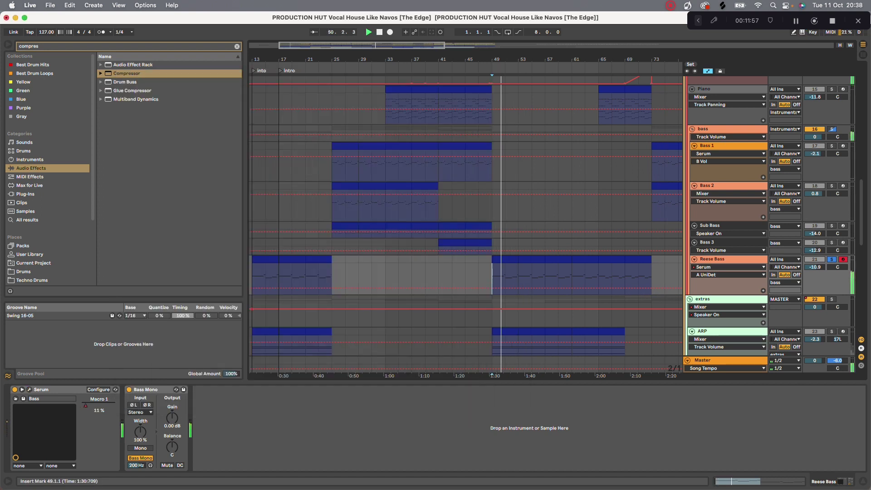
Open the Reese Bass MIDI clip at bar 49 and examine its long sustained notes.
{"action": "double_click", "coordinate": [505, 261]}
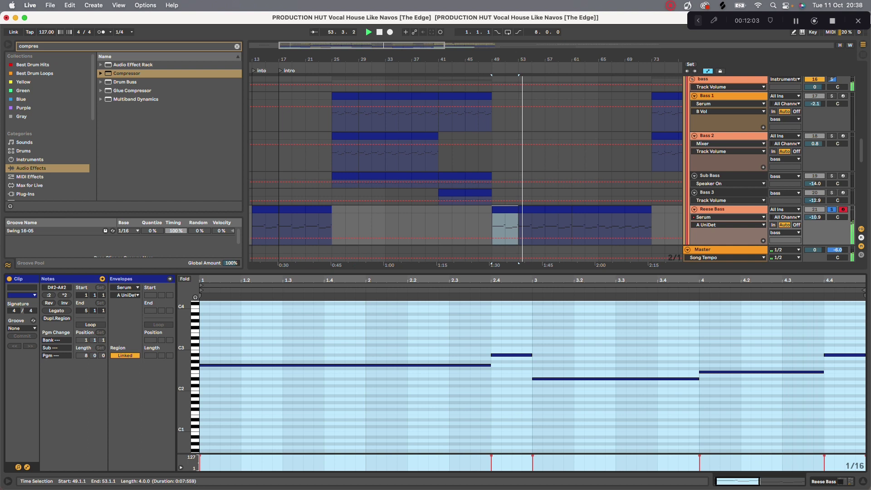
{"action": "left_click", "coordinate": [606, 321]}
{"action": "left_click_drag", "start_coordinate": [590, 280], "coordinate": [590, 244]}
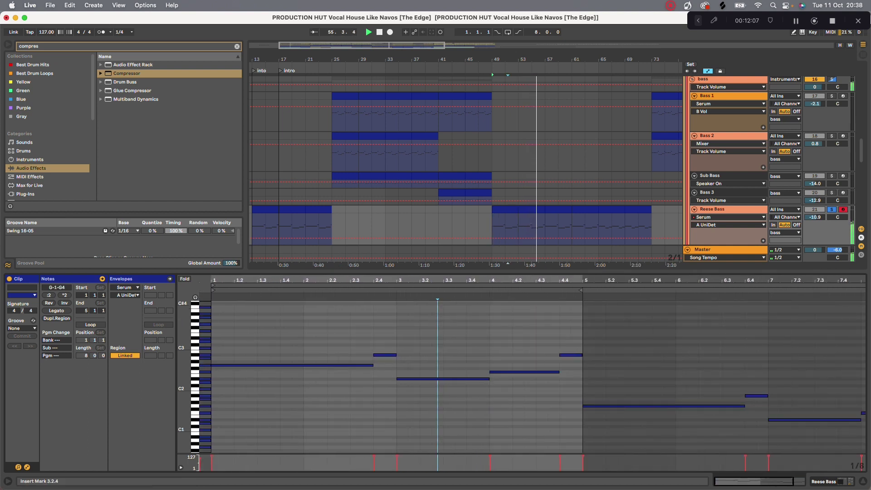
Lengthen the opening G2 note in Bass 3's bar 41 clip to 1.4.3, and reopen the Reese Bass clip for comparison.
{"action": "left_click", "coordinate": [451, 193]}
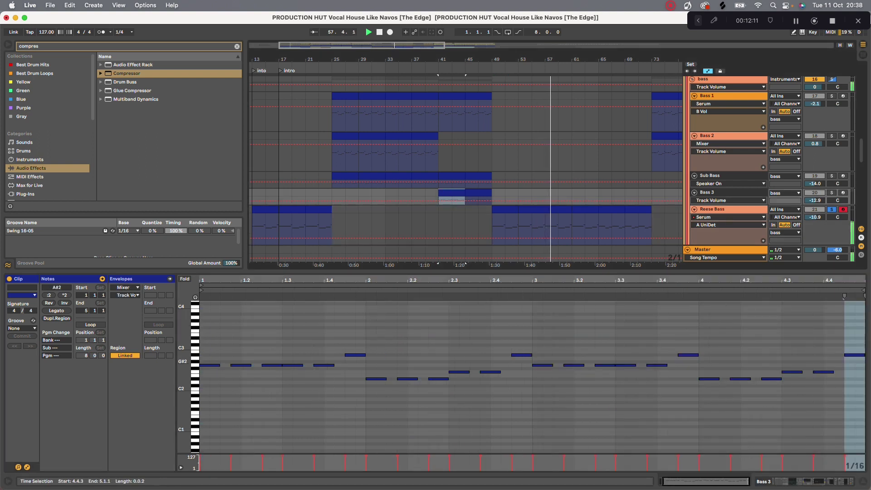
{"action": "left_click_drag", "start_coordinate": [219, 365], "coordinate": [345, 365]}
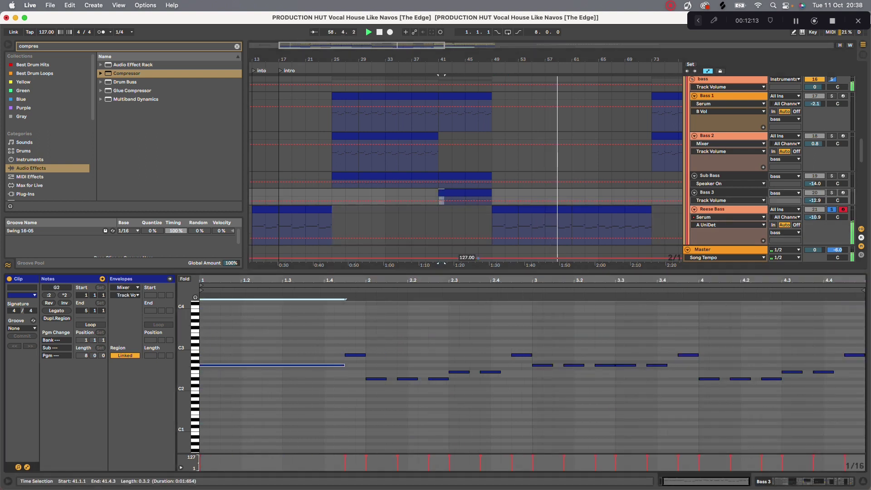
{"action": "left_click", "coordinate": [514, 210]}
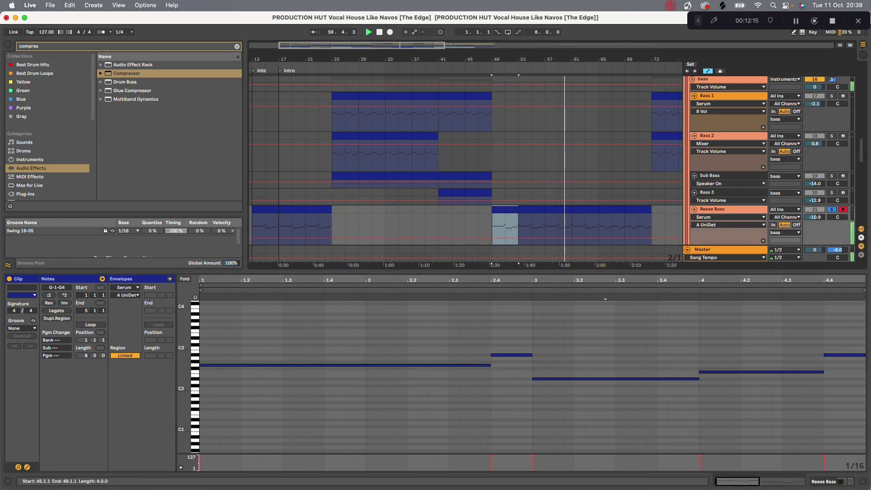
Return to the Bass 3 clip at bar 41 and undo the lengthening of its opening G2 note.
{"action": "left_click", "coordinate": [463, 193]}
{"action": "key", "text": "super+z"}
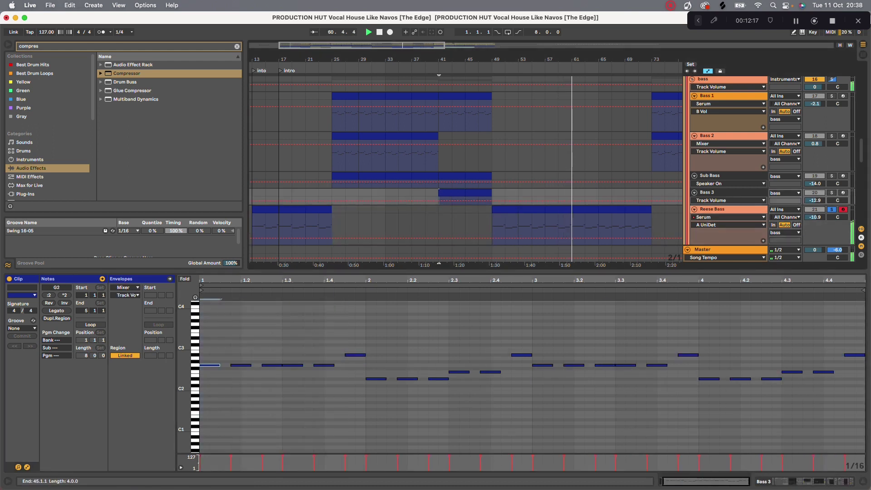
Try doubling the timing of the notes in Bass 3's first two bars, and extend the opening G2 note to 2.4.1.
{"action": "left_click_drag", "start_coordinate": [202, 316], "coordinate": [530, 452]}
{"action": "left_click", "coordinate": [65, 296]}
{"action": "left_click", "coordinate": [263, 352]}
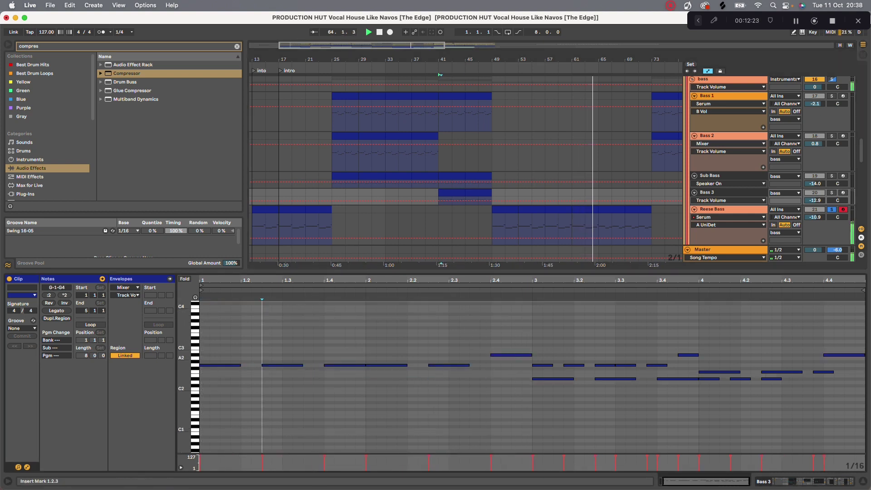
{"action": "left_click_drag", "start_coordinate": [241, 366], "coordinate": [491, 365]}
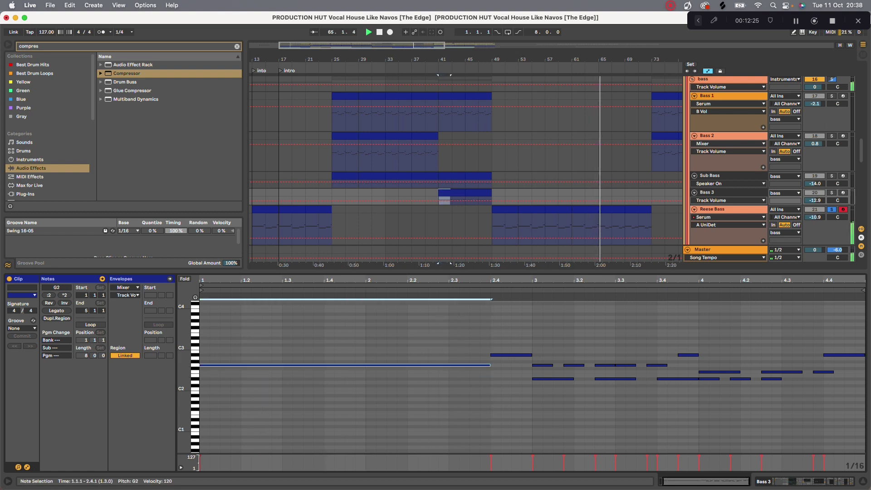
Delete the overlapping short notes from bar 3 of the Bass 3 clip, and undo the trial note edits.
{"action": "left_click_drag", "start_coordinate": [548, 373], "coordinate": [817, 328]}
{"action": "key", "text": "Delete"}
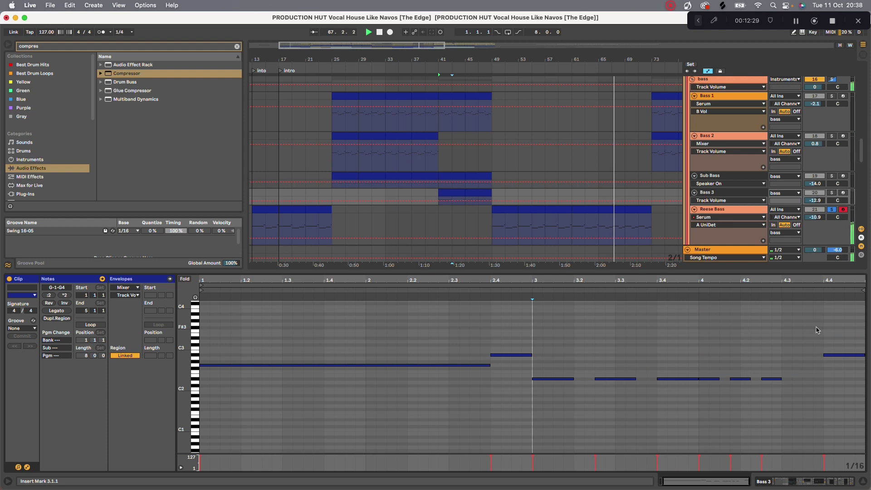
{"action": "key", "text": "super+z"}
{"action": "key", "text": "super+z"}
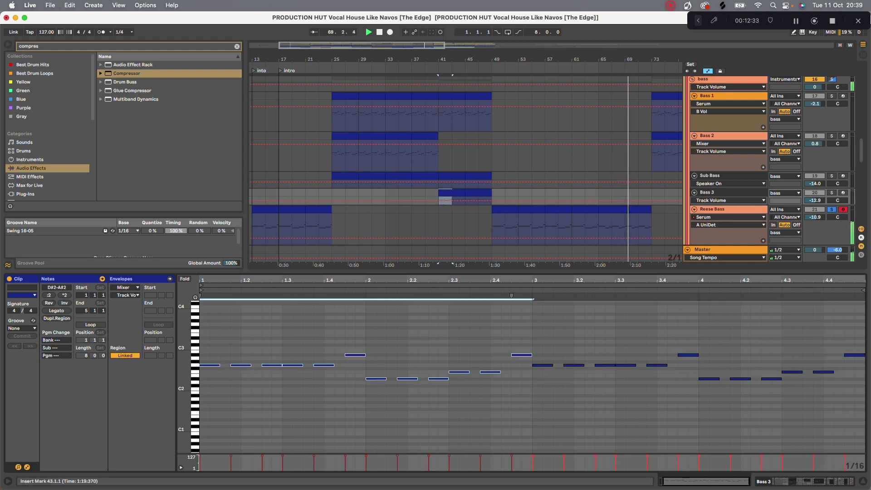
Reopen the Reese Bass clip at bar 49 and select all its long notes for comparison.
{"action": "left_click", "coordinate": [504, 227]}
{"action": "left_click_drag", "start_coordinate": [832, 425], "coordinate": [366, 311]}
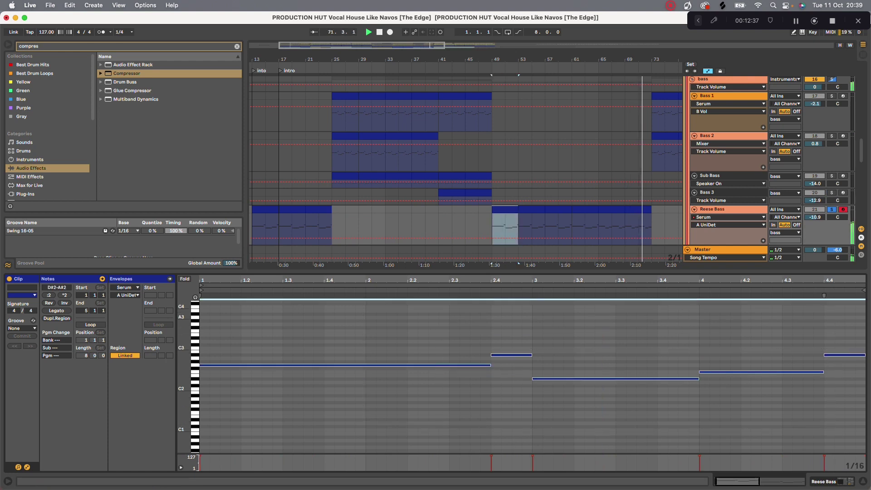
{"action": "left_click", "coordinate": [49, 295]}
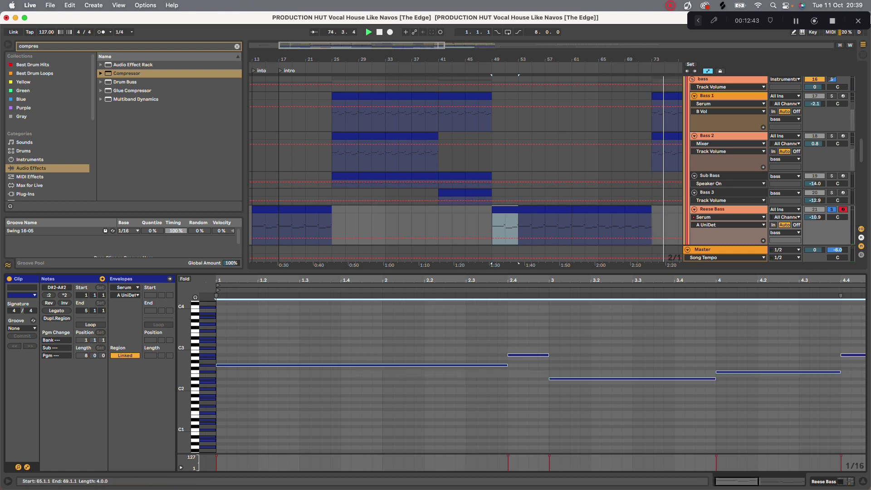
Play the Reese Bass clip from bar 65, and unsolo the track to hear it within the full mix.
{"action": "left_click", "coordinate": [612, 206]}
{"action": "key", "text": "space"}
{"action": "key", "text": "space"}
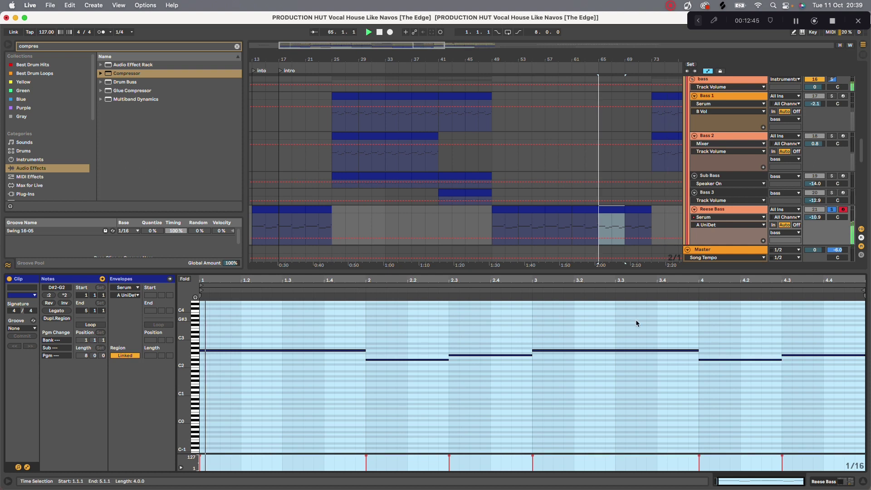
{"action": "left_click", "coordinate": [832, 209]}
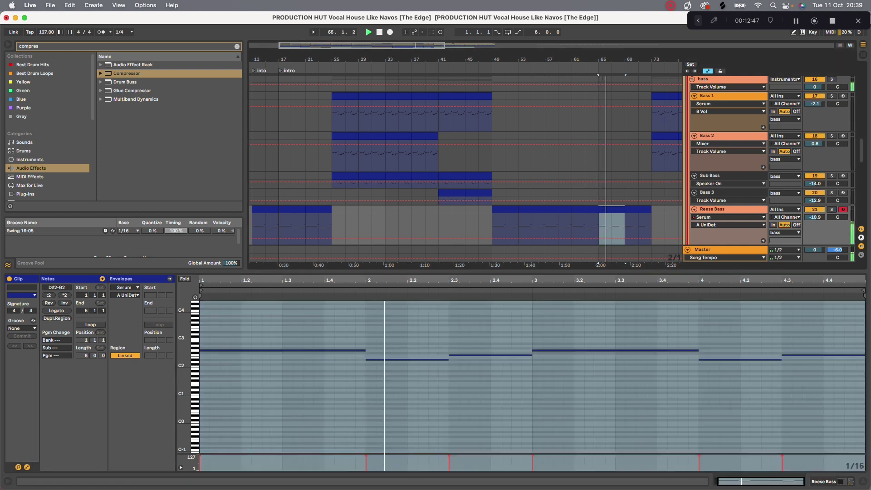
{"action": "left_click_drag", "start_coordinate": [557, 59], "coordinate": [557, 38]}
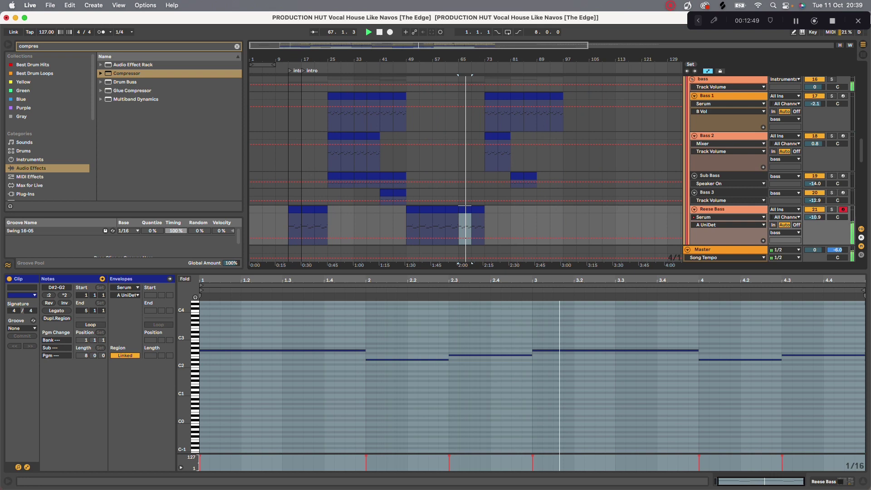
Open the Reese Bass Serum window, move it clear of the track lanes, and show the track's Macro 1 automation.
{"action": "key", "text": "shift+Tab"}
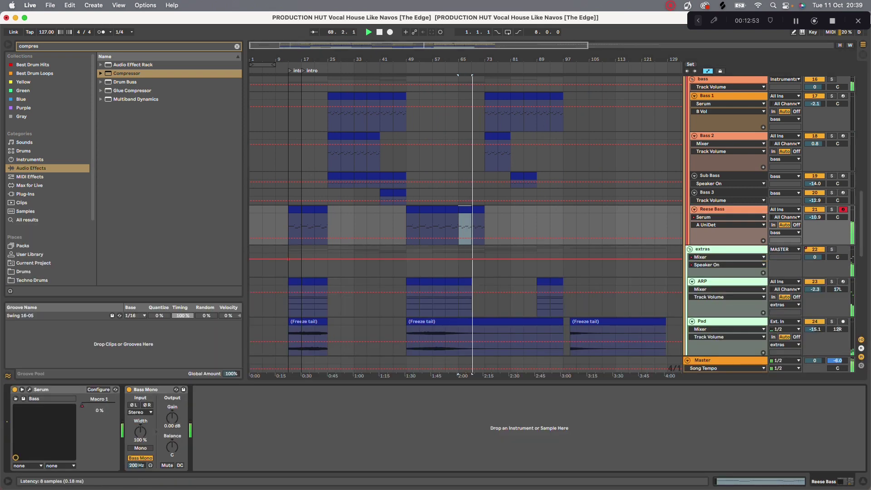
{"action": "left_click", "coordinate": [30, 390]}
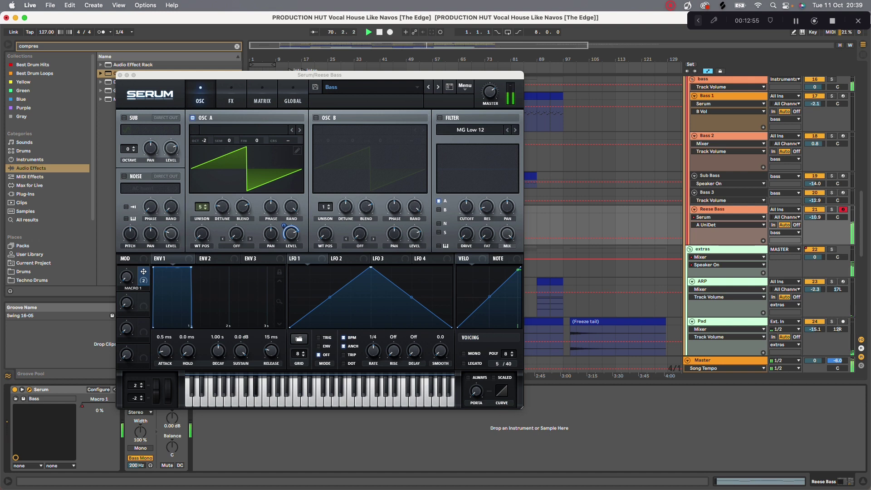
{"action": "left_click_drag", "start_coordinate": [190, 75], "coordinate": [220, 341]}
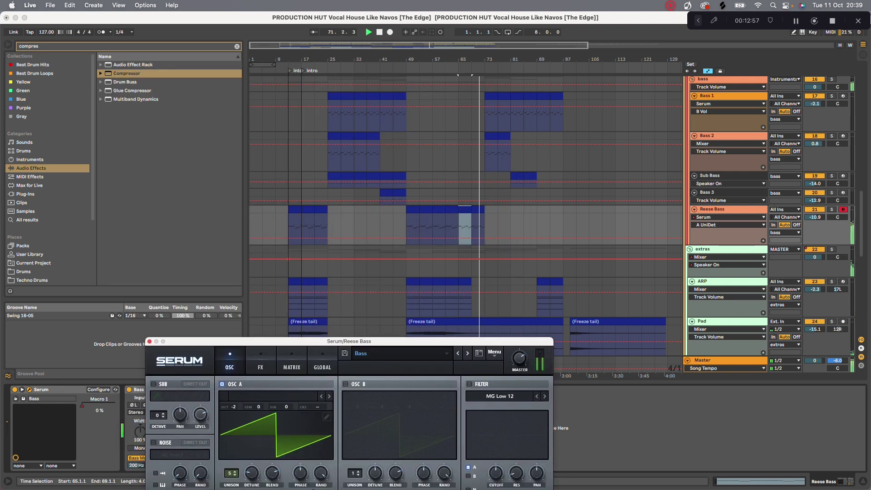
{"action": "left_click", "coordinate": [730, 225]}
{"action": "left_click", "coordinate": [726, 239]}
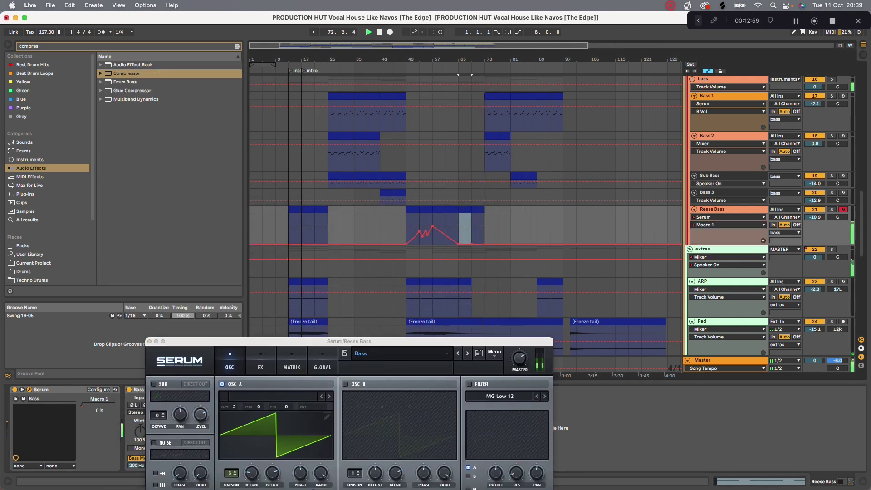
Shape the Reese Bass Macro 1 automation into a ramp rising from bar 69 to about bar 77, and replay from bar 69.
{"action": "left_click_drag", "start_coordinate": [470, 243], "coordinate": [471, 234]}
{"action": "left_click", "coordinate": [491, 233]}
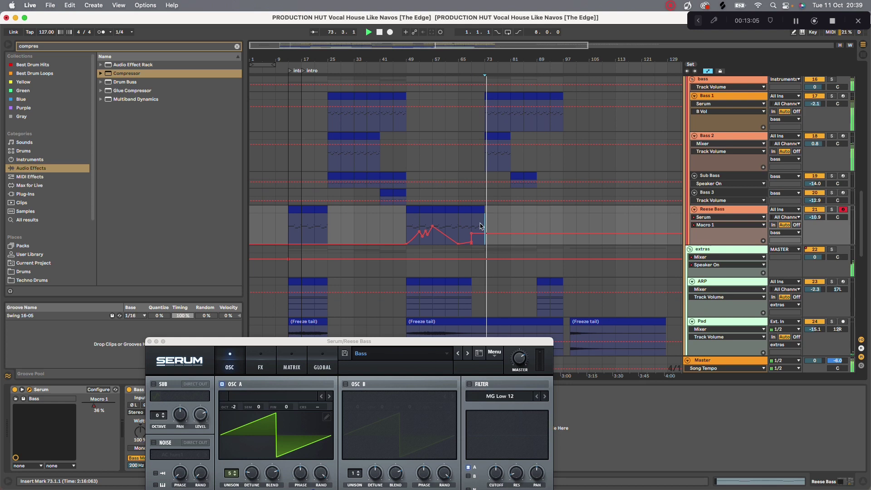
{"action": "left_click_drag", "start_coordinate": [472, 233], "coordinate": [498, 236]}
{"action": "left_click", "coordinate": [472, 243]}
{"action": "key", "text": "space"}
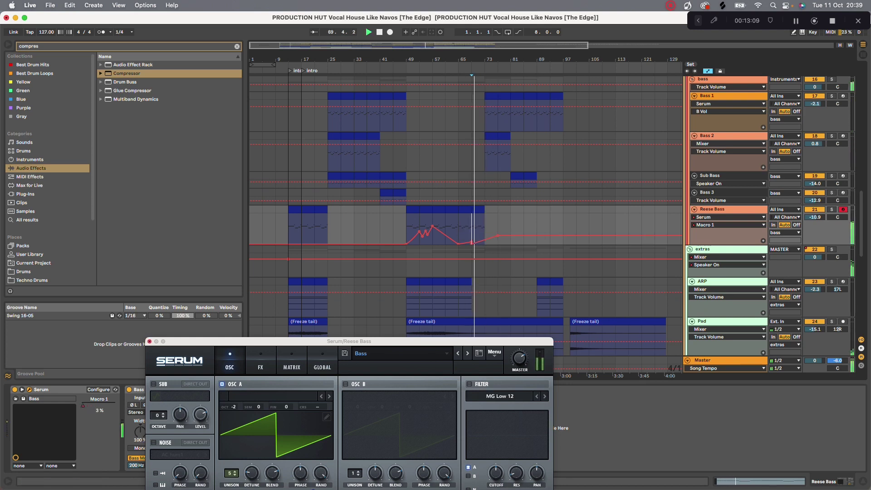
Close the synth window, solo the Pad track in the extras group, and play it from bar 53.
{"action": "left_click", "coordinate": [149, 341]}
{"action": "scroll", "coordinate": [466, 225], "scroll_direction": "down", "scroll_amount": 4}
{"action": "key", "text": "space"}
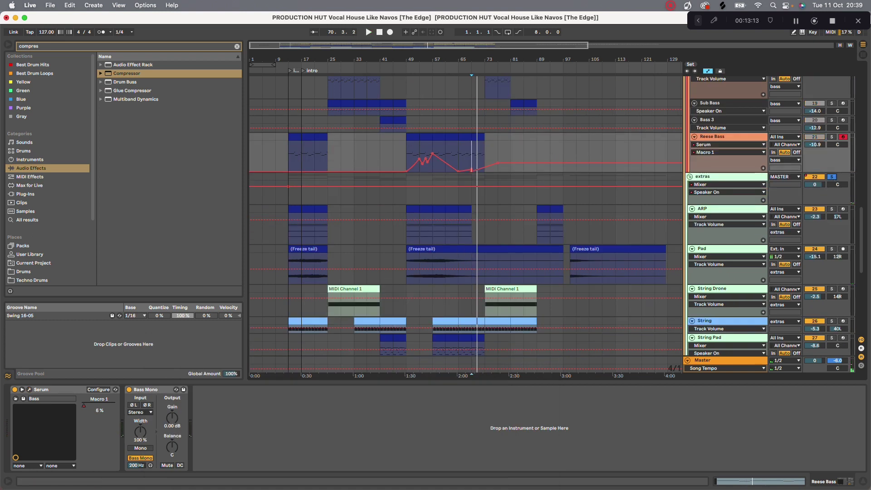
{"action": "left_click", "coordinate": [420, 252]}
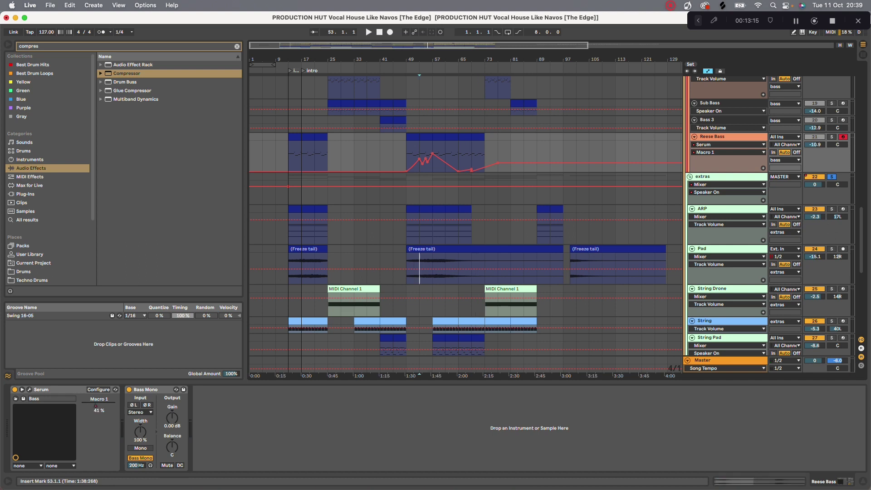
{"action": "key", "text": "space"}
{"action": "left_click", "coordinate": [832, 249]}
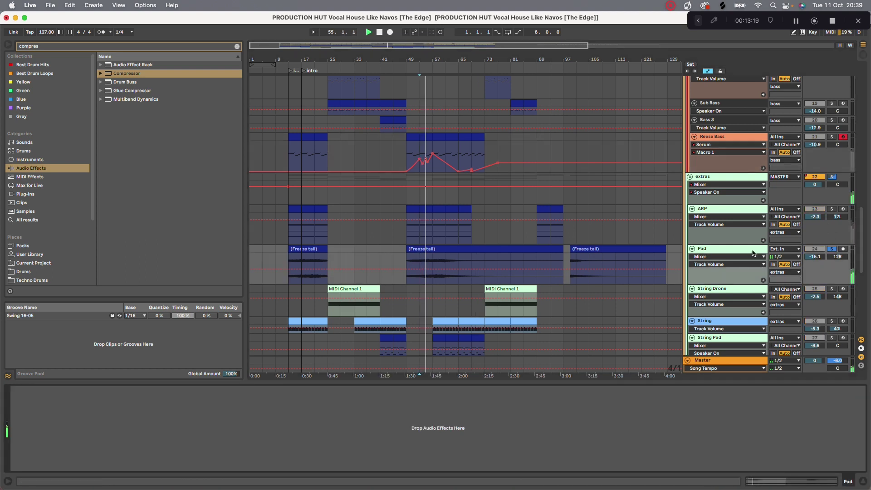
{"action": "left_click_drag", "start_coordinate": [412, 59], "coordinate": [412, 104]}
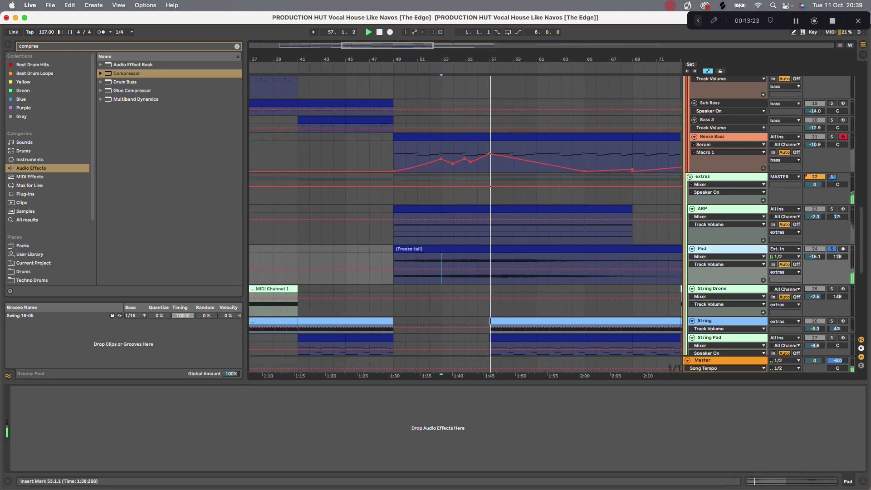
Solo the String Pad track and audition it from bar 53 and again from bar 57.
{"action": "scroll", "coordinate": [449, 276], "scroll_direction": "down", "scroll_amount": 2}
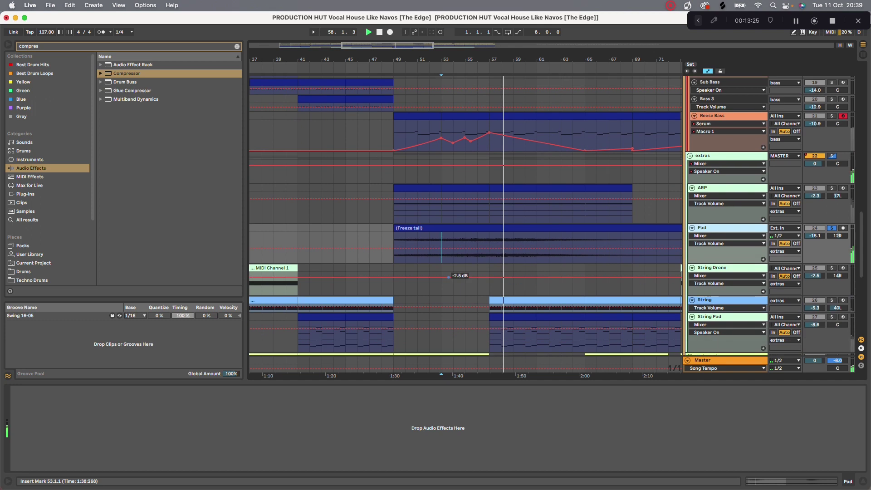
{"action": "left_click", "coordinate": [832, 317]}
{"action": "key", "text": "space"}
{"action": "key", "text": "space"}
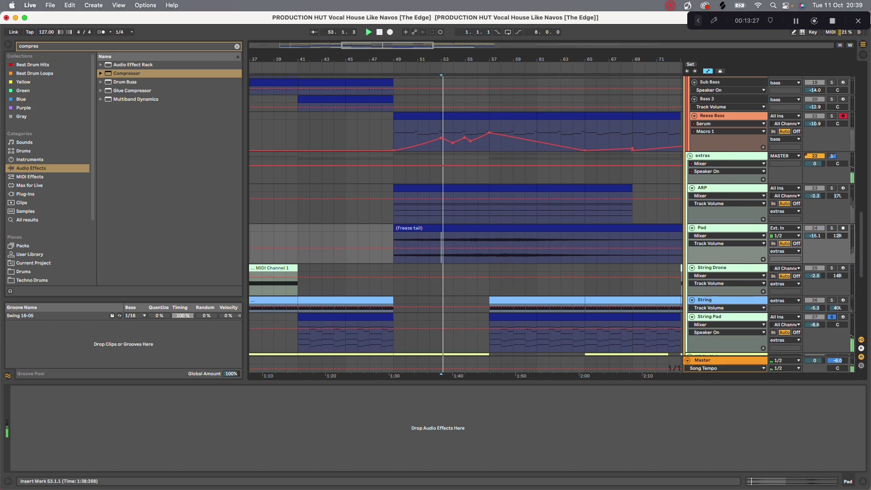
{"action": "left_click", "coordinate": [493, 343]}
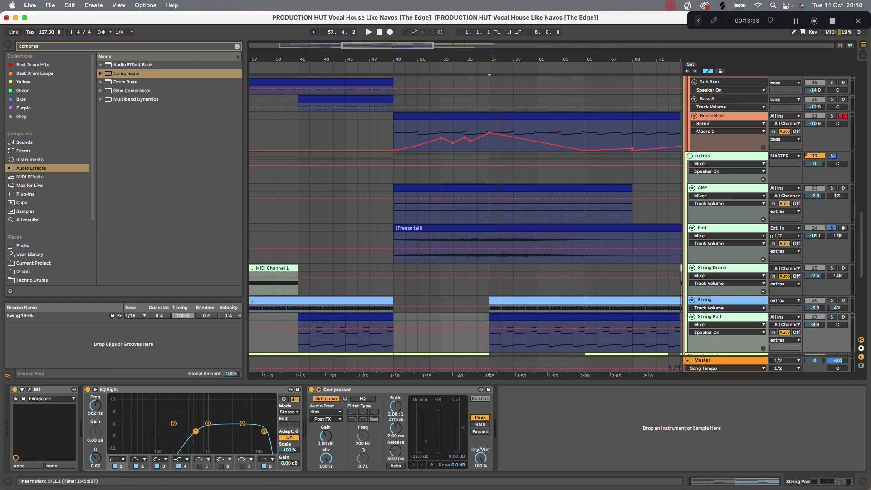
Switch the solo back to the Pad track and replay its frozen clip from bar 56.
{"action": "left_click", "coordinate": [477, 245]}
{"action": "key", "text": "super+z"}
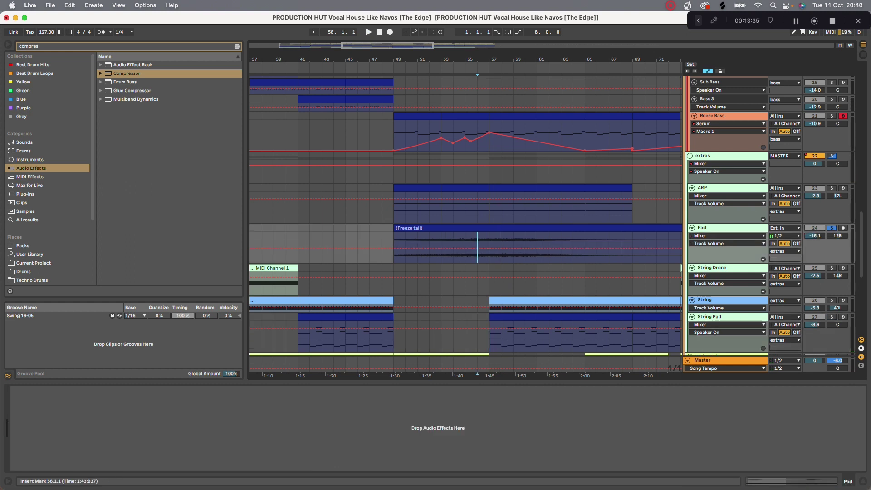
{"action": "key", "text": "space"}
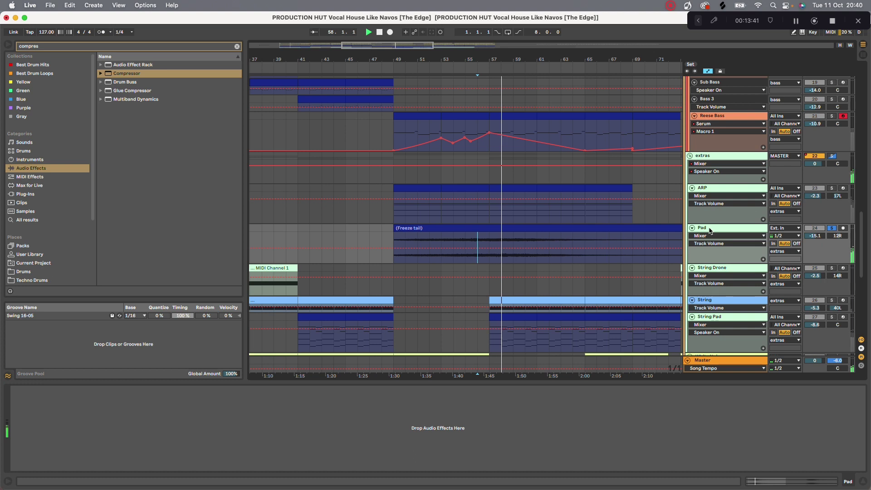
{"action": "left_click_drag", "start_coordinate": [512, 60], "coordinate": [512, 30]}
{"action": "left_click_drag", "start_coordinate": [473, 60], "coordinate": [472, 85]}
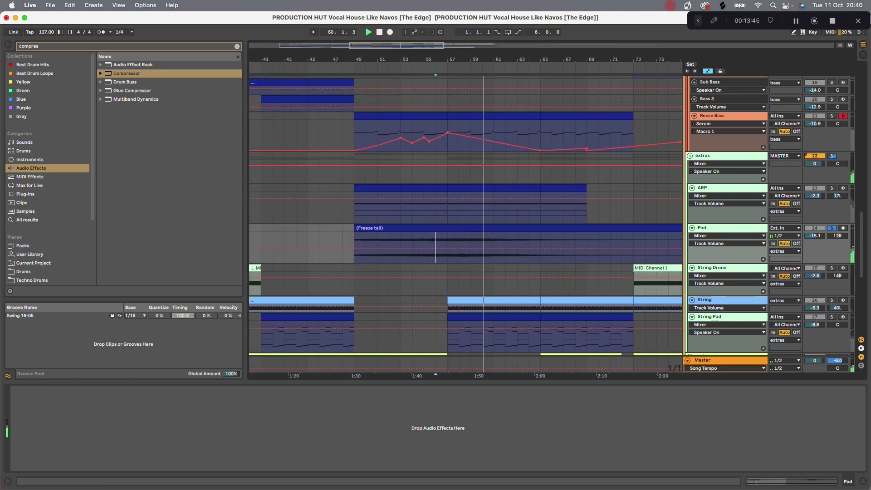
Solo the ARP track and open the Serum synth in its device chain.
{"action": "left_click", "coordinate": [832, 188]}
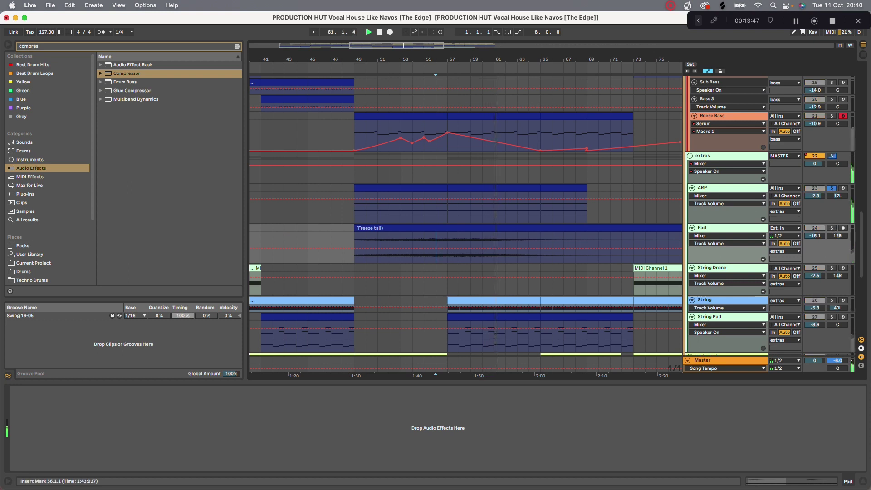
{"action": "left_click", "coordinate": [721, 188]}
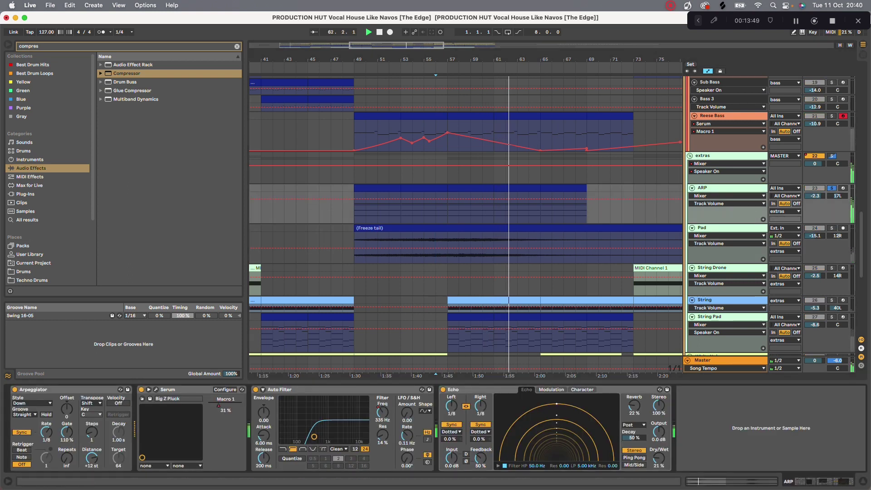
{"action": "left_click", "coordinate": [156, 389]}
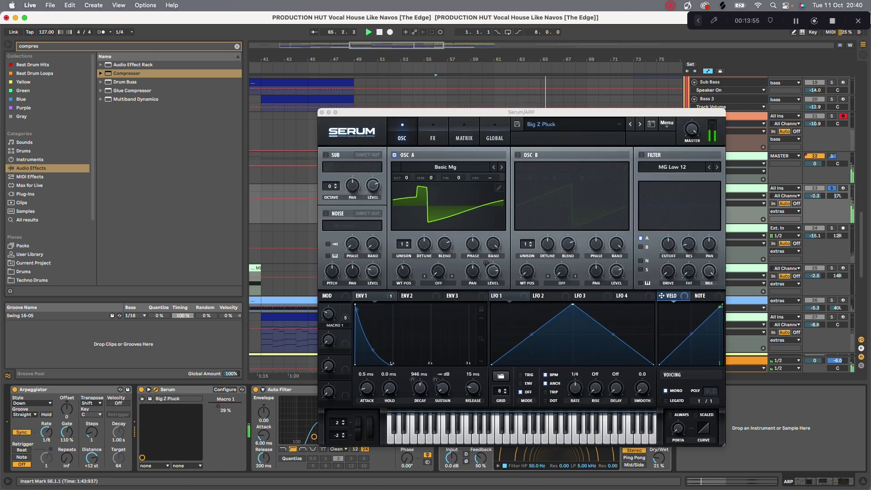
Examine the Big Z Pluck patch's Basic Mg wavetable, Macro 1 modulation assignments and effects chain.
{"action": "left_click", "coordinate": [445, 167]}
{"action": "key", "text": "Escape"}
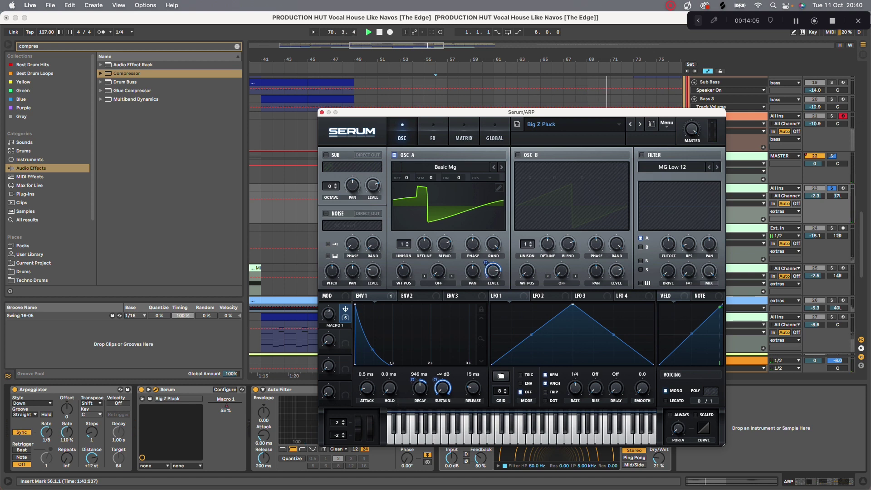
{"action": "left_click", "coordinate": [345, 309]}
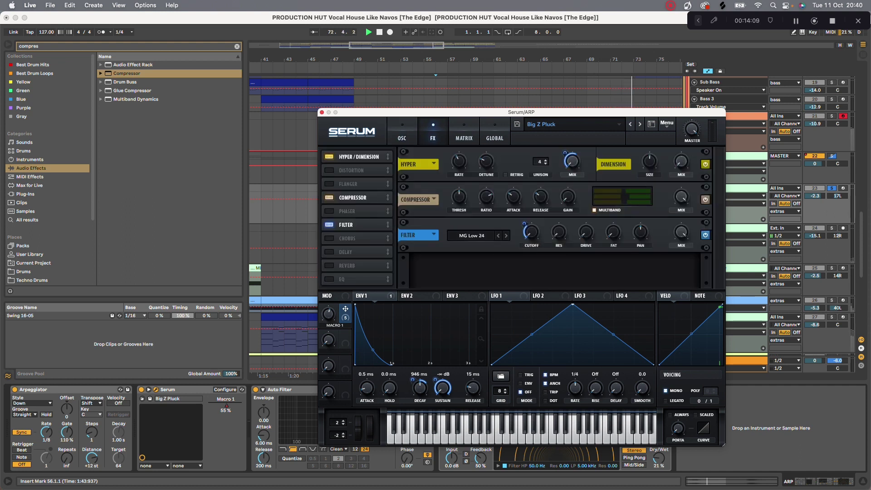
{"action": "left_click", "coordinate": [345, 309]}
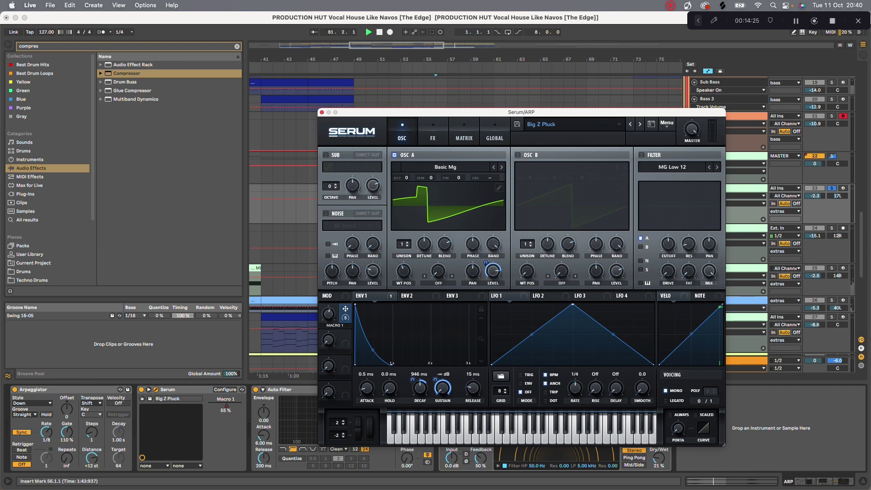
Close the synth window, examine the sustained chord notes in the ARP clip at bar 49, and return to the track's devices.
{"action": "left_click", "coordinate": [322, 113]}
{"action": "double_click", "coordinate": [377, 188]}
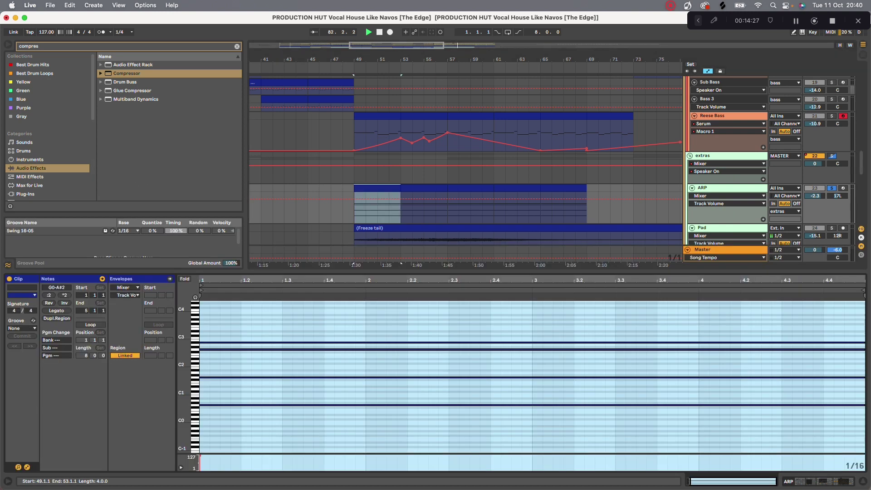
{"action": "left_click_drag", "start_coordinate": [270, 318], "coordinate": [301, 434]}
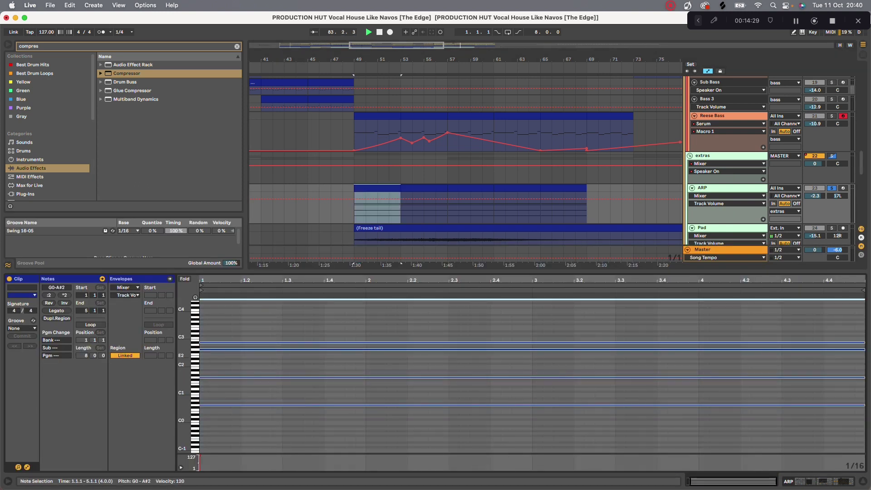
{"action": "mouse_move", "coordinate": [864, 300]}
{"action": "left_mouse_down"}
{"action": "mouse_move", "coordinate": [209, 299]}
{"action": "mouse_move", "coordinate": [865, 299]}
{"action": "left_mouse_up"}
{"action": "key", "text": "shift+Tab"}
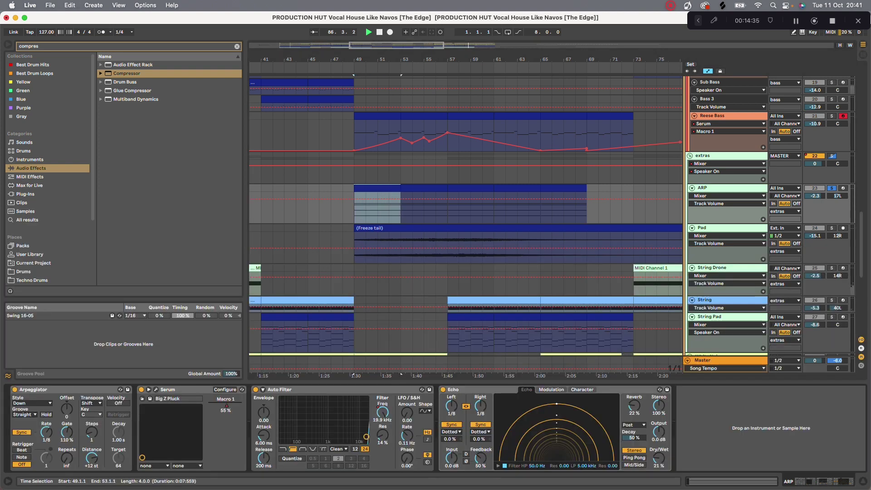
Bypass the Arpeggiator on the ARP track, play from bar 49, and re-enable it to compare the sound.
{"action": "left_click", "coordinate": [15, 389]}
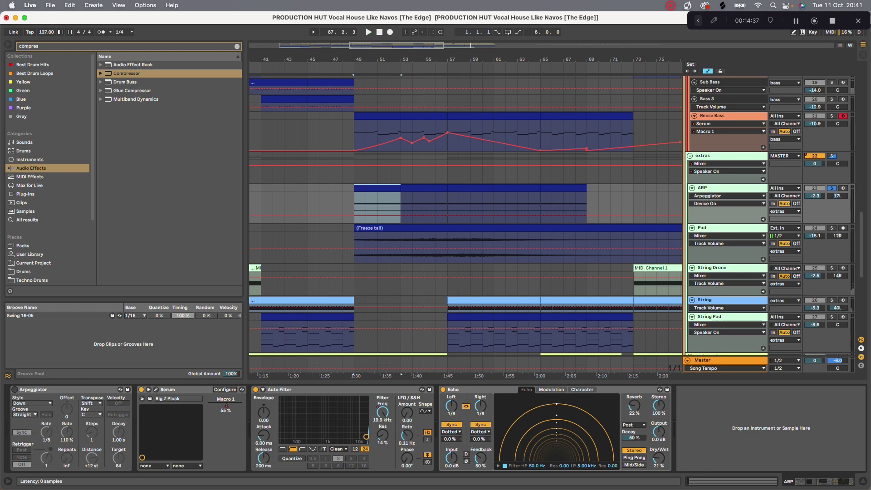
{"action": "key", "text": "space"}
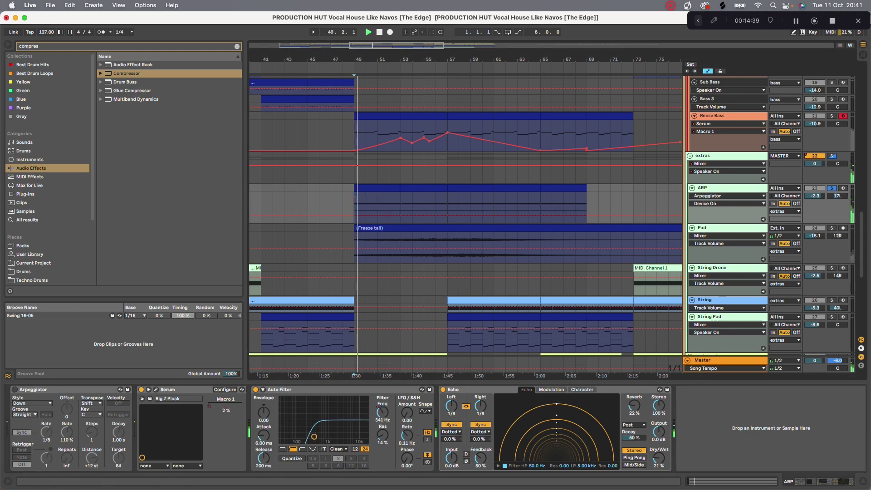
{"action": "left_click", "coordinate": [15, 390]}
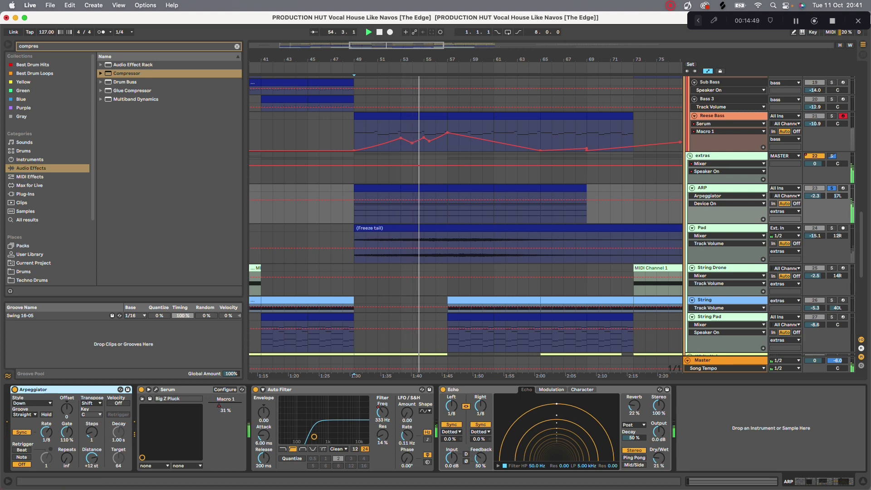
Switch the ARP track's Auto Filter and Echo off and back on during playback to compare the sound.
{"action": "left_click", "coordinate": [257, 390]}
{"action": "left_click", "coordinate": [256, 391]}
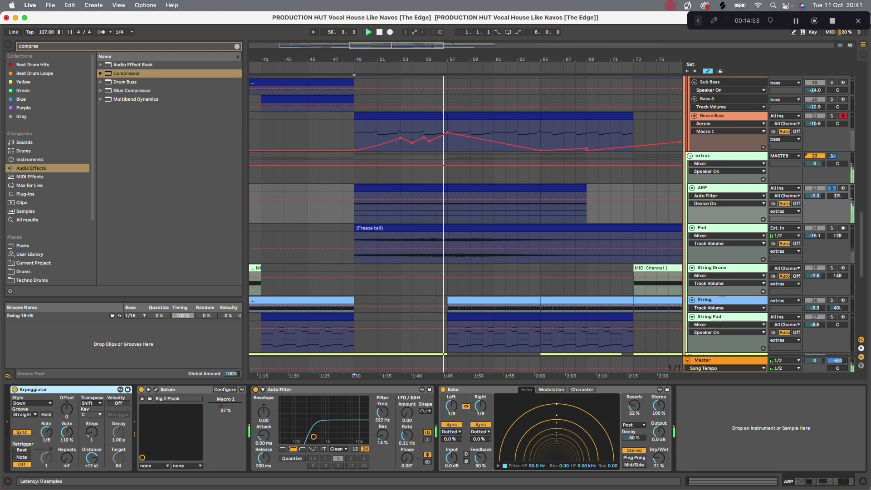
{"action": "left_click", "coordinate": [444, 390]}
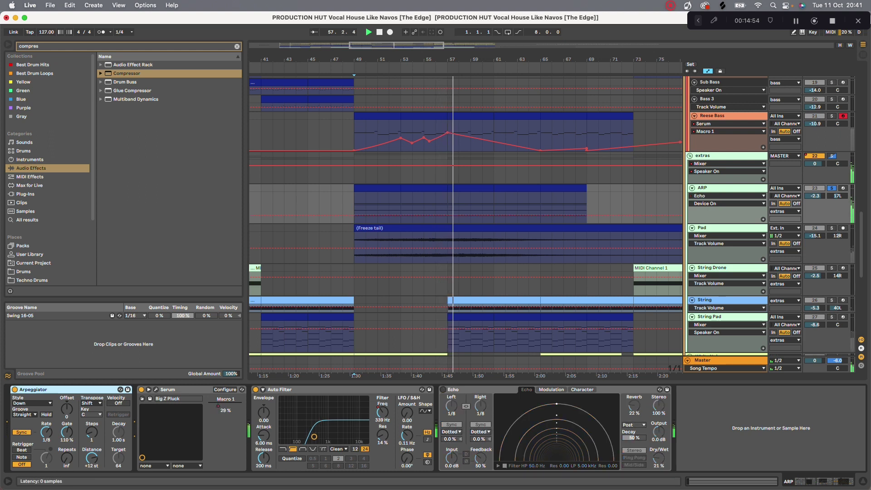
{"action": "left_click", "coordinate": [444, 392]}
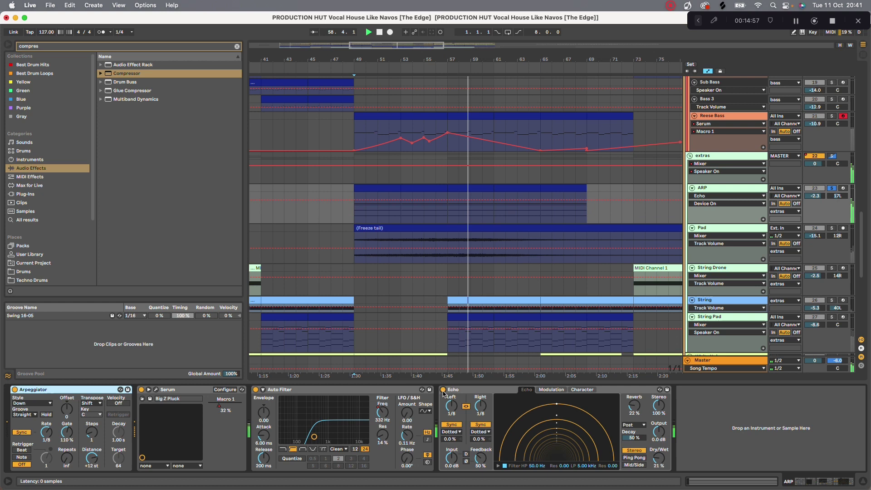
Solo the String Drone track and play its clip from bar 73.
{"action": "left_click", "coordinate": [863, 482]}
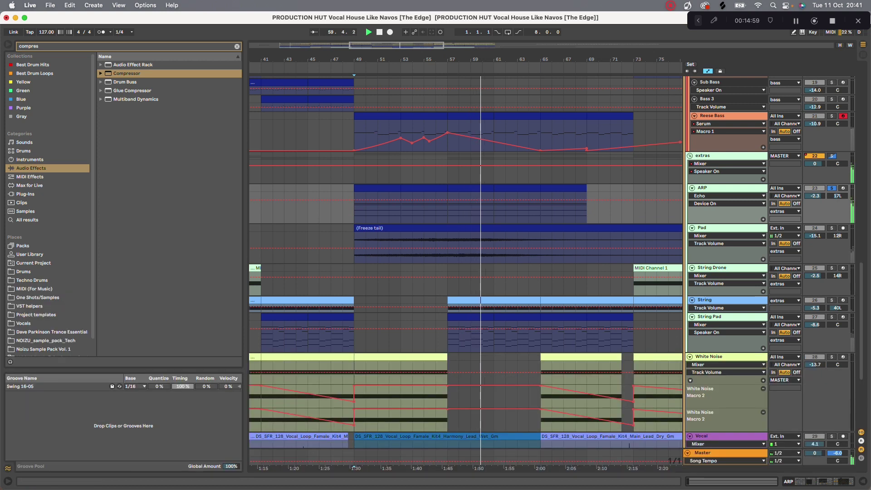
{"action": "scroll", "coordinate": [465, 271], "scroll_direction": "down", "scroll_amount": 1}
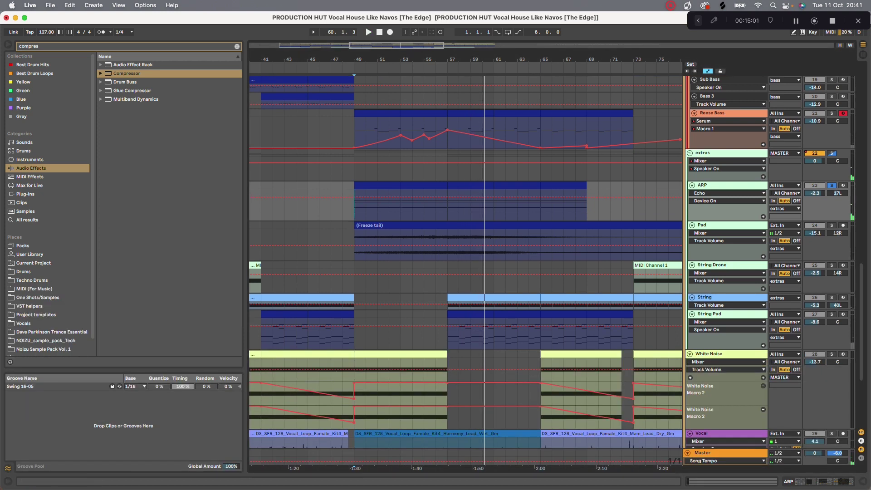
{"action": "left_click", "coordinate": [717, 265]}
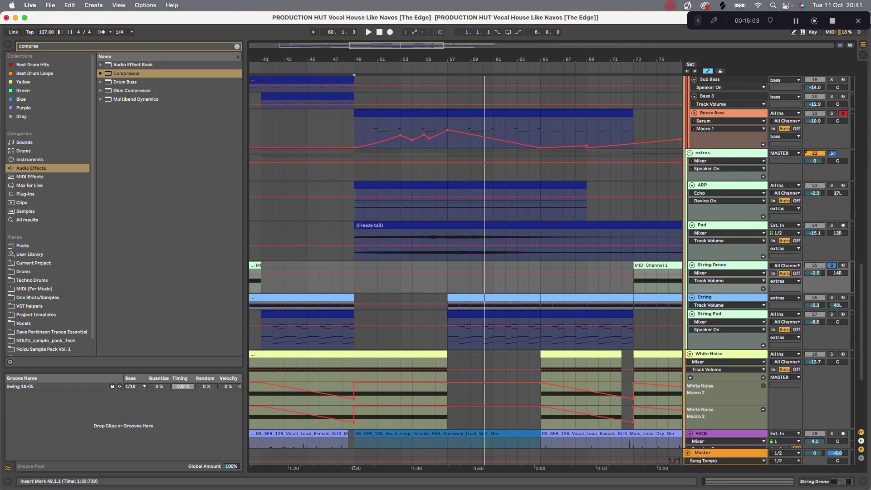
{"action": "left_click", "coordinate": [634, 282]}
{"action": "key", "text": "space"}
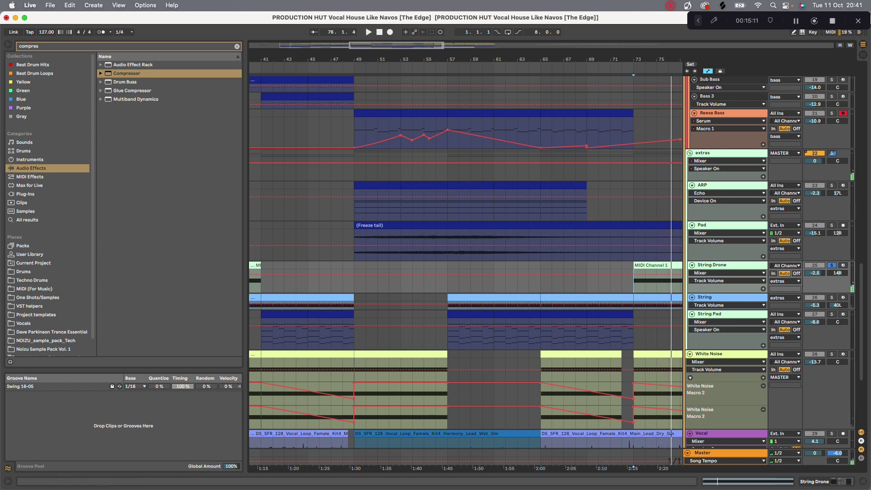
Show the String Drone track's devices, open its Serum synth and replay the clip from bar 73.
{"action": "key", "text": "shift+Tab"}
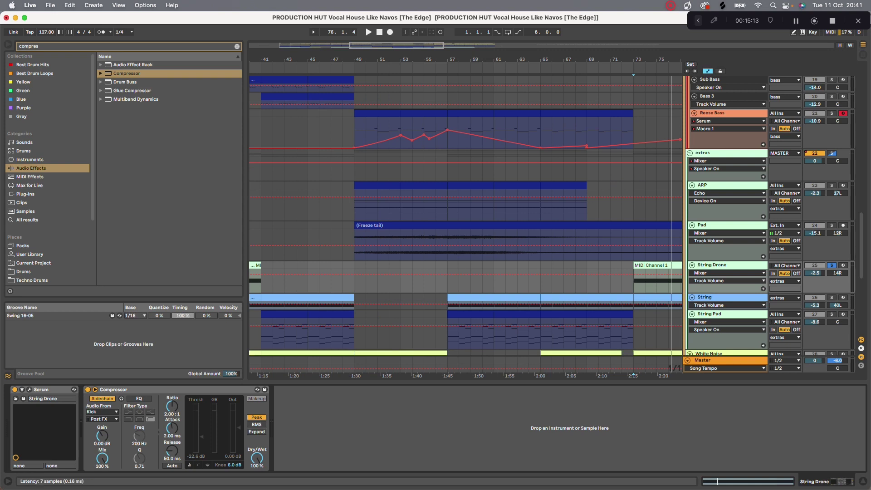
{"action": "left_click", "coordinate": [29, 390]}
{"action": "key", "text": "space"}
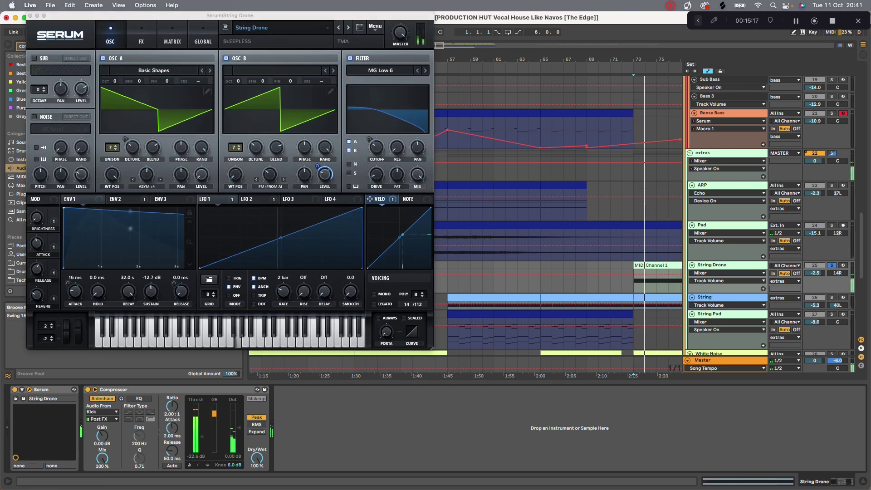
Sweep the String Drone patch's Brightness macro during playback, and examine its effects rack before returning to the oscillators.
{"action": "left_click", "coordinate": [36, 217]}
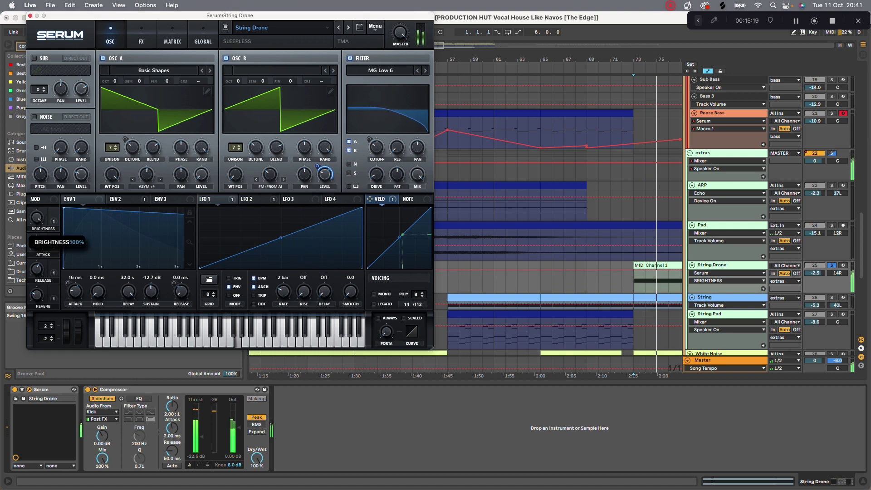
{"action": "left_click_drag", "start_coordinate": [37, 217], "coordinate": [36, 272]}
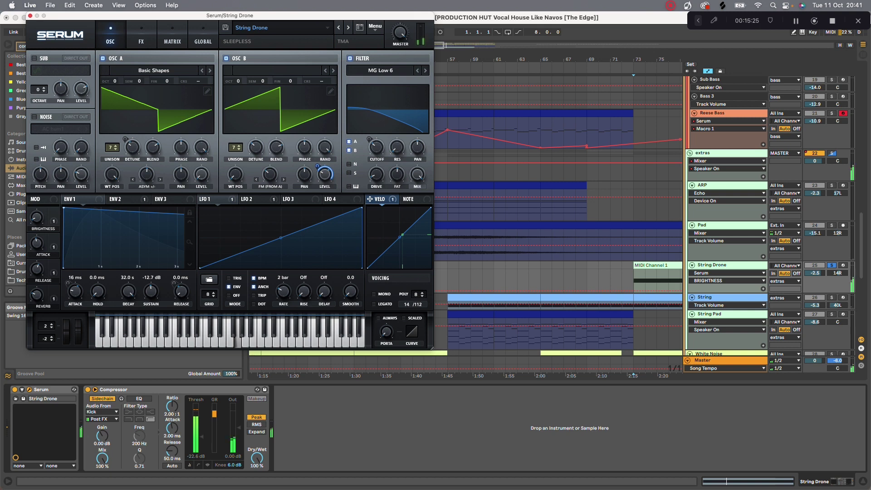
{"action": "left_click", "coordinate": [141, 36]}
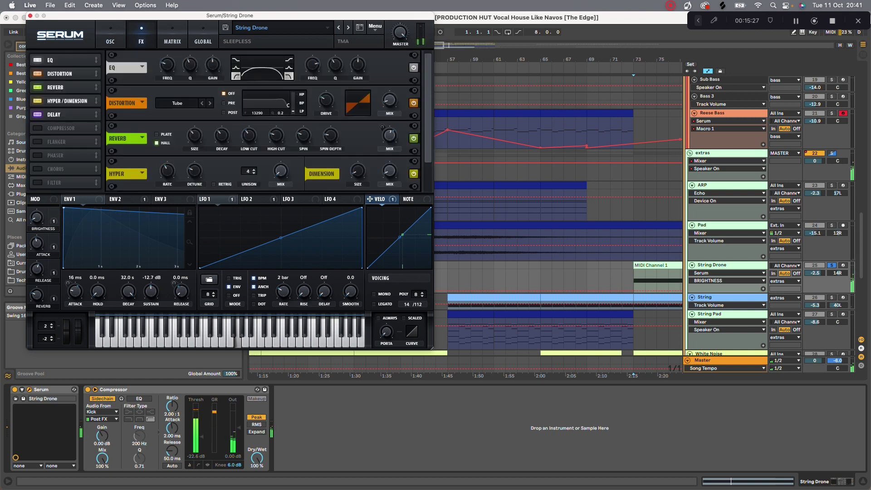
{"action": "left_click", "coordinate": [110, 36]}
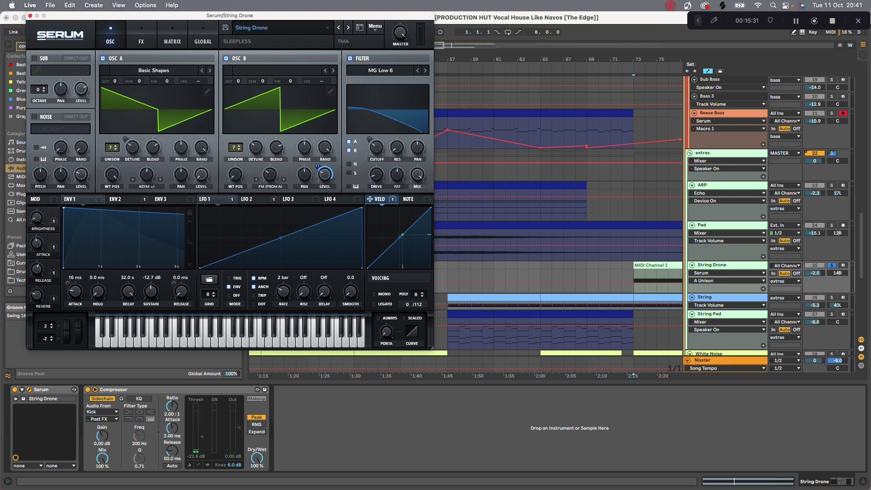
Set oscillator B's unison to 6 voices in the String Drone patch, check its detune during playback, and close the synth.
{"action": "left_click", "coordinate": [239, 149]}
{"action": "left_click", "coordinate": [236, 147]}
{"action": "left_click", "coordinate": [256, 147]}
{"action": "key", "text": "space"}
{"action": "mouse_move", "coordinate": [256, 147]}
{"action": "left_mouse_down"}
{"action": "mouse_move", "coordinate": [256, 100]}
{"action": "mouse_move", "coordinate": [256, 149]}
{"action": "left_mouse_up"}
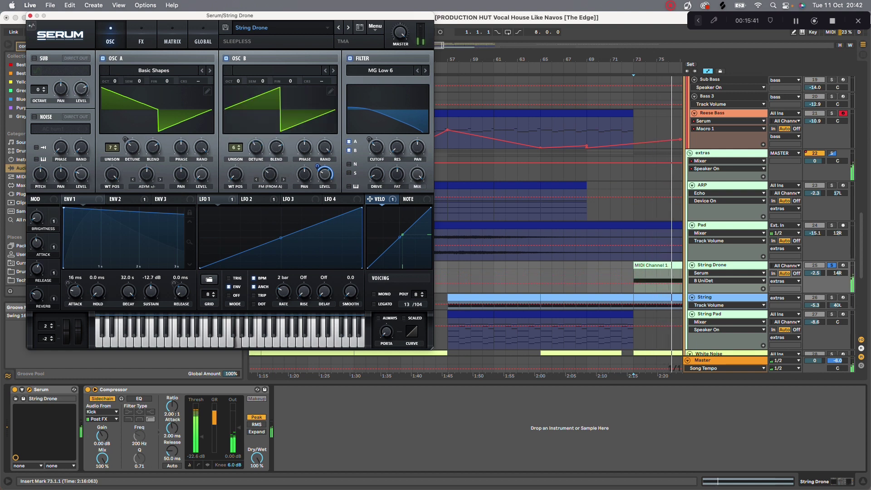
{"action": "key", "text": "super+w"}
Solo the String track, show its sampler and effects chain, and play its clip from bar 57.
{"action": "scroll", "coordinate": [482, 284], "scroll_direction": "down", "scroll_amount": 3}
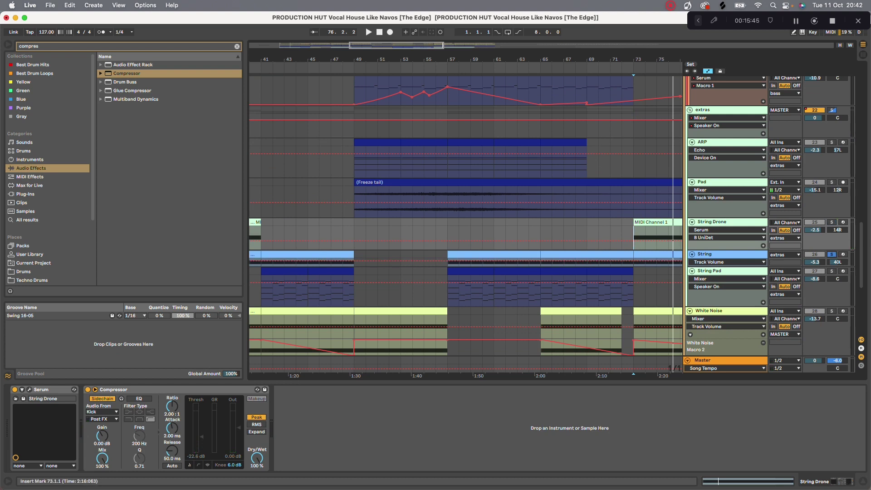
{"action": "left_click", "coordinate": [721, 254]}
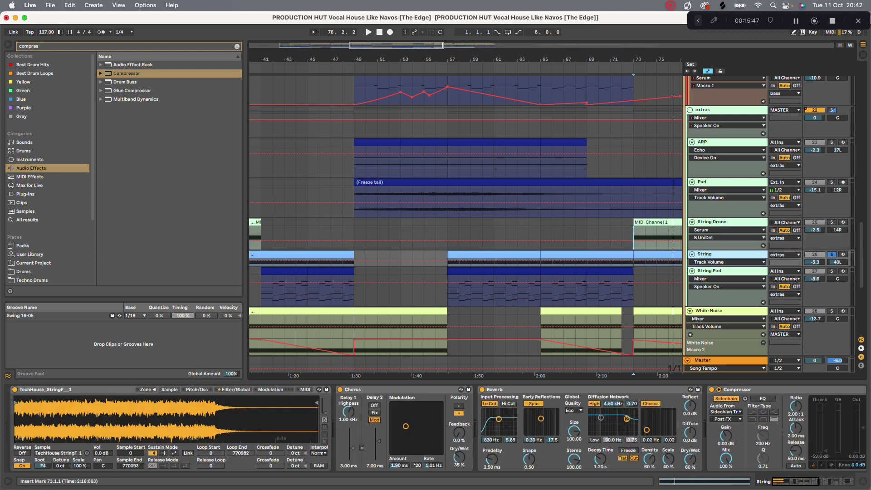
{"action": "left_click", "coordinate": [722, 222]}
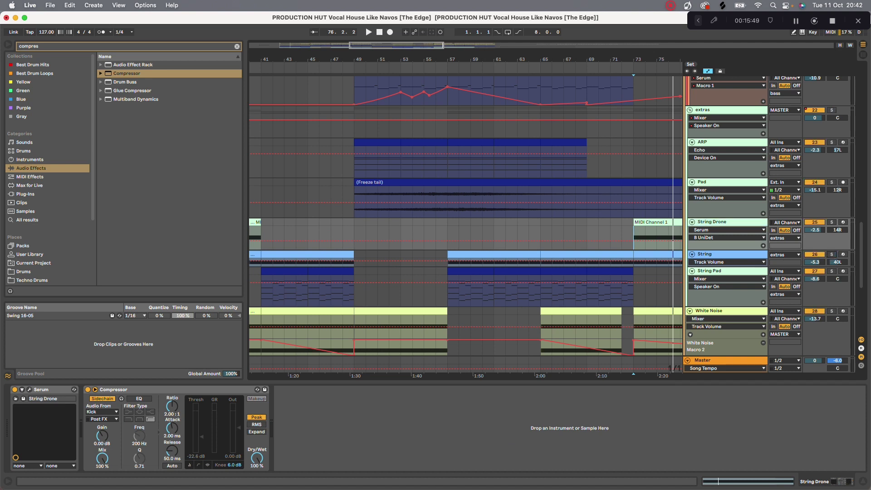
{"action": "left_click", "coordinate": [722, 254]}
{"action": "left_click", "coordinate": [832, 254]}
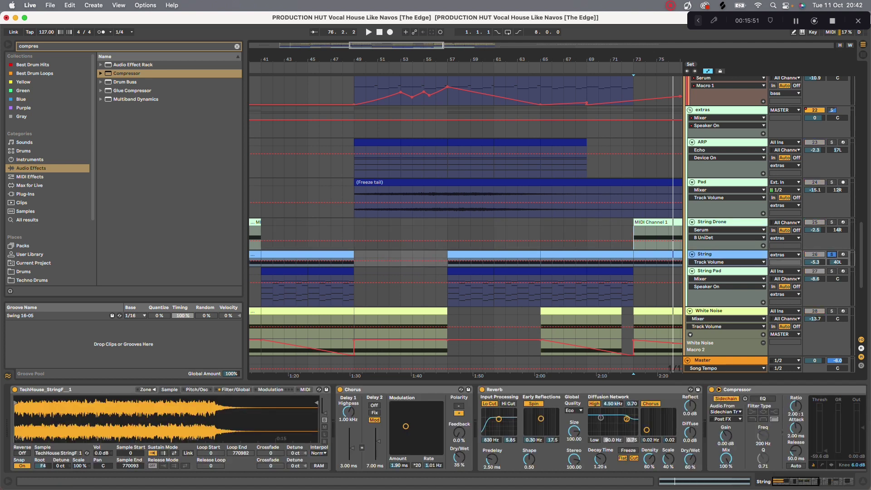
{"action": "left_click", "coordinate": [449, 255]}
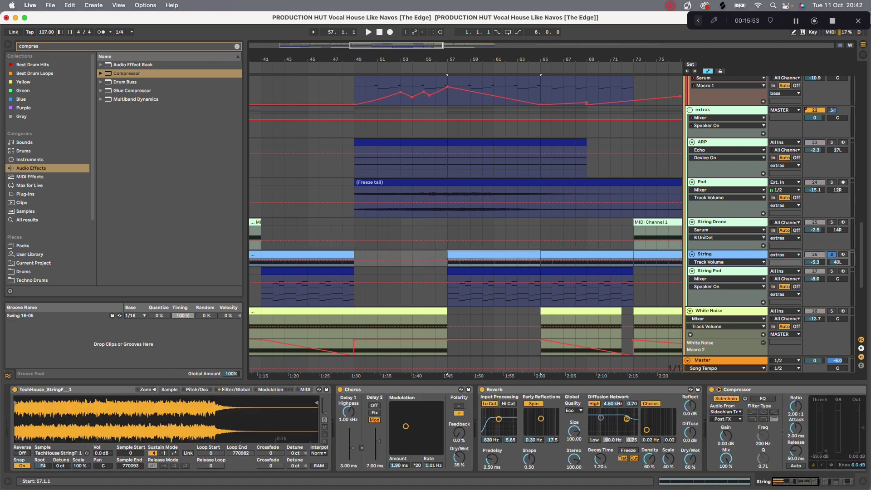
{"action": "key", "text": "space"}
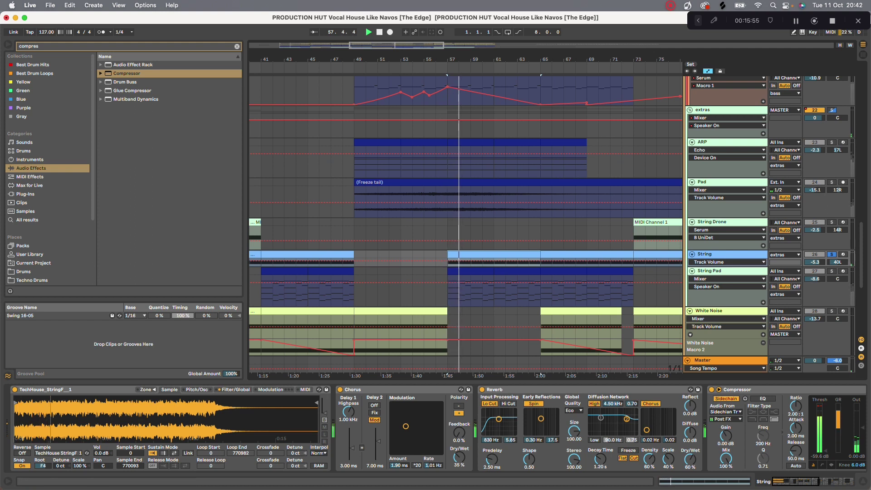
Set the String track's volume to -5.5 dB and its Compressor threshold to -41.4 dB, comparing the mix with the track deactivated.
{"action": "left_click_drag", "start_coordinate": [815, 263], "coordinate": [815, 247]}
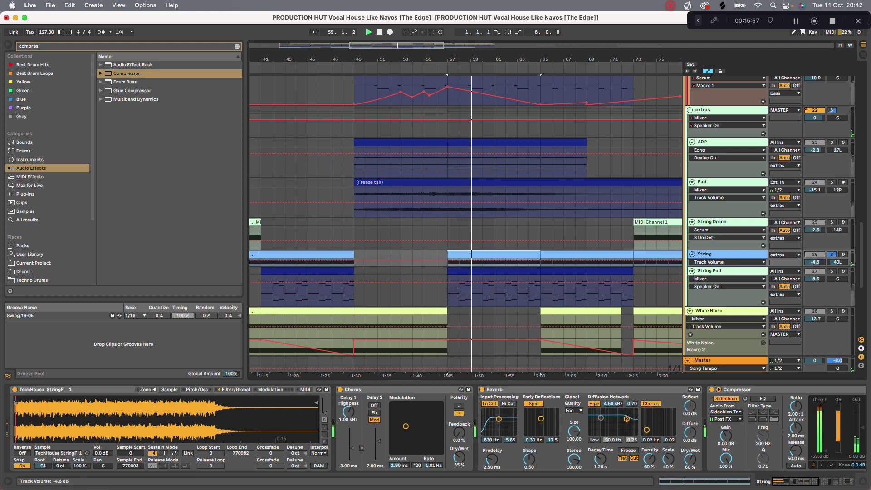
{"action": "key", "text": "super+z"}
{"action": "key", "text": "super+z"}
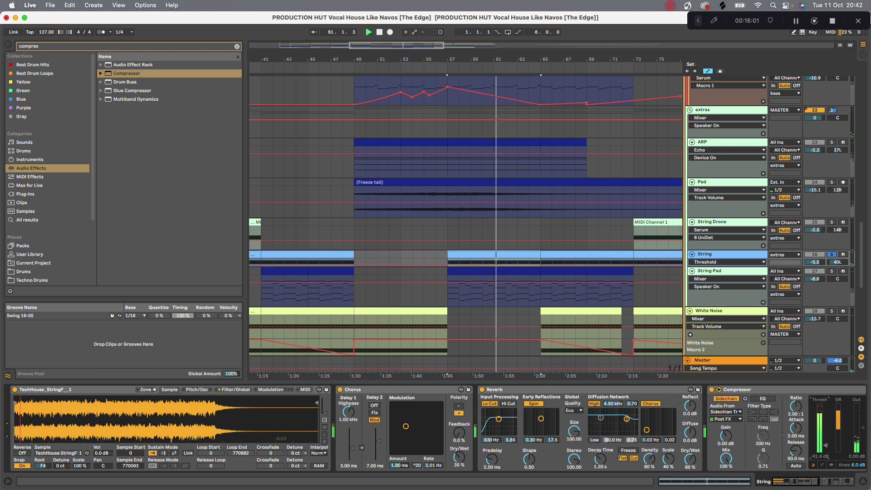
{"action": "left_click", "coordinate": [816, 255]}
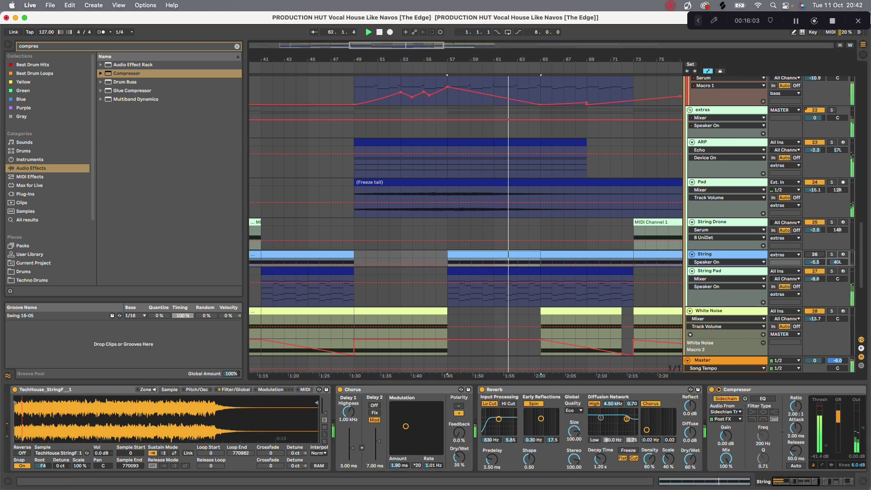
{"action": "left_click", "coordinate": [815, 255]}
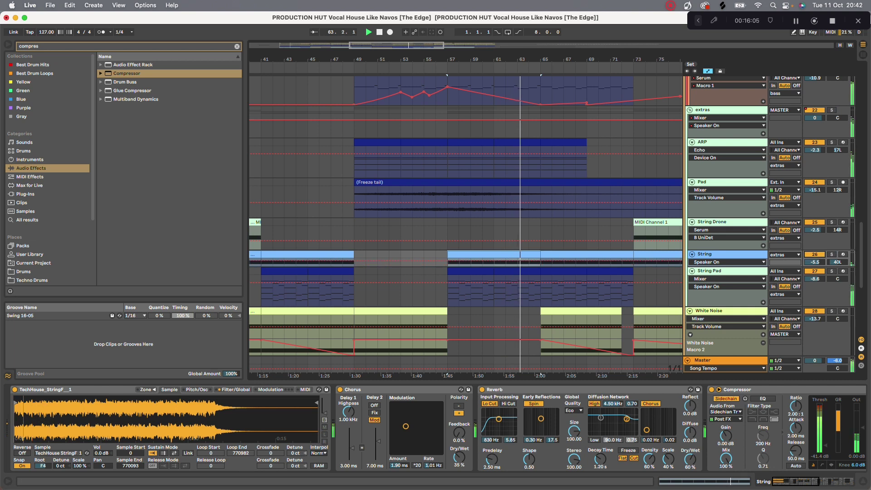
Solo the String Pad track and examine the FilmScore combi in its Korg M1 synth, closing the synth window when done.
{"action": "left_click", "coordinate": [832, 271]}
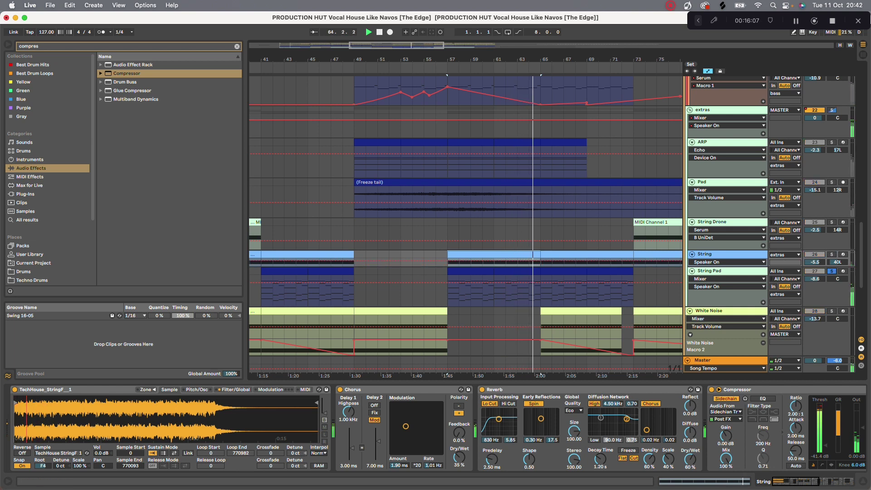
{"action": "left_click", "coordinate": [722, 271]}
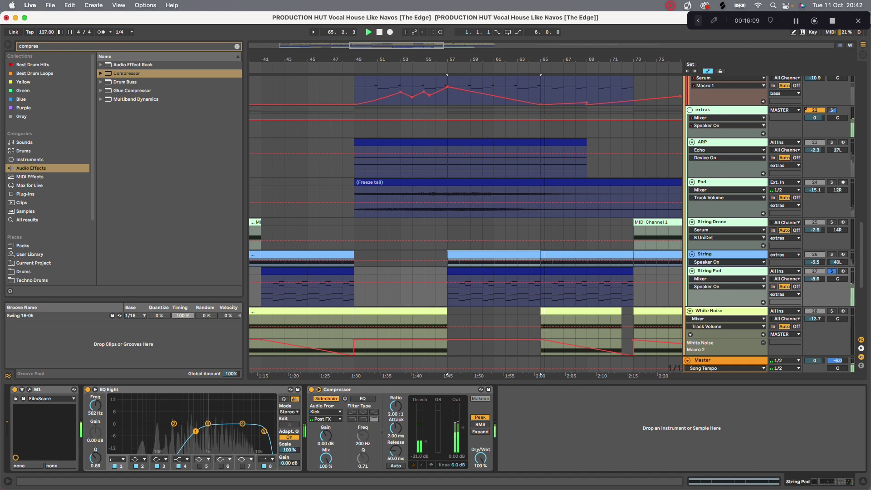
{"action": "left_click", "coordinate": [29, 390]}
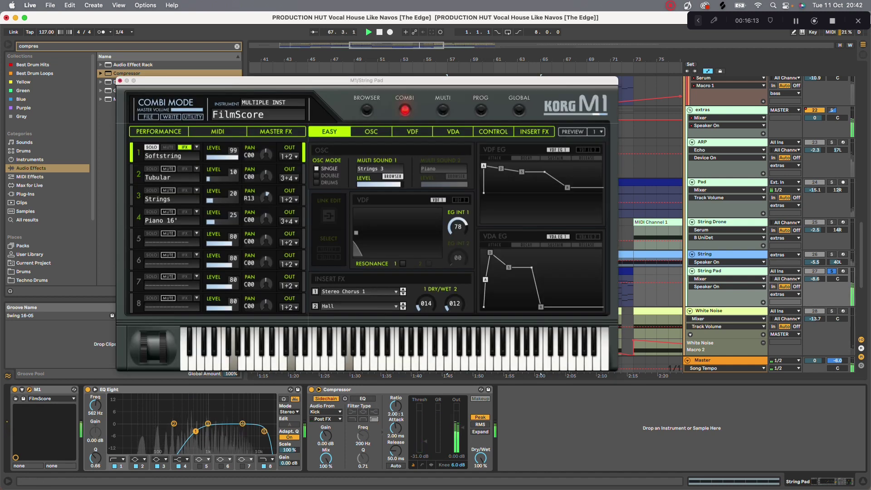
{"action": "left_click", "coordinate": [120, 81]}
Examine the chord notes in the String Pad clip at bar 57 and return to the track's devices.
{"action": "double_click", "coordinate": [470, 271]}
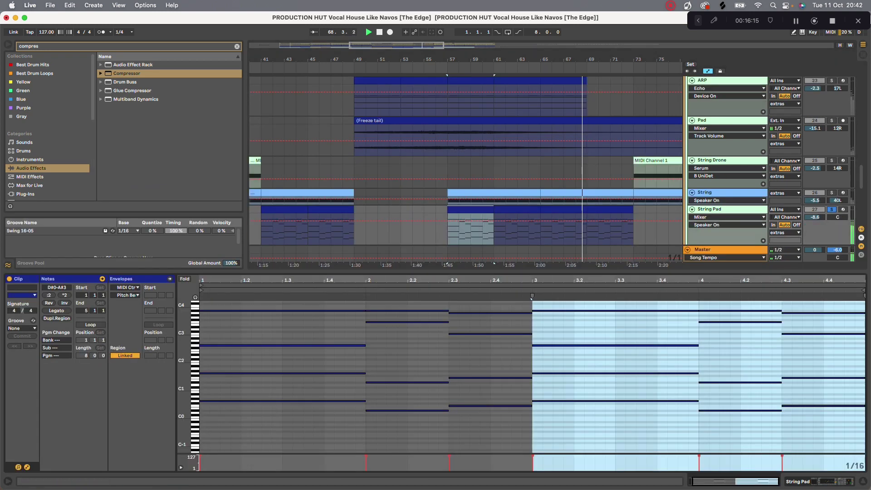
{"action": "key", "text": "alt+super+l"}
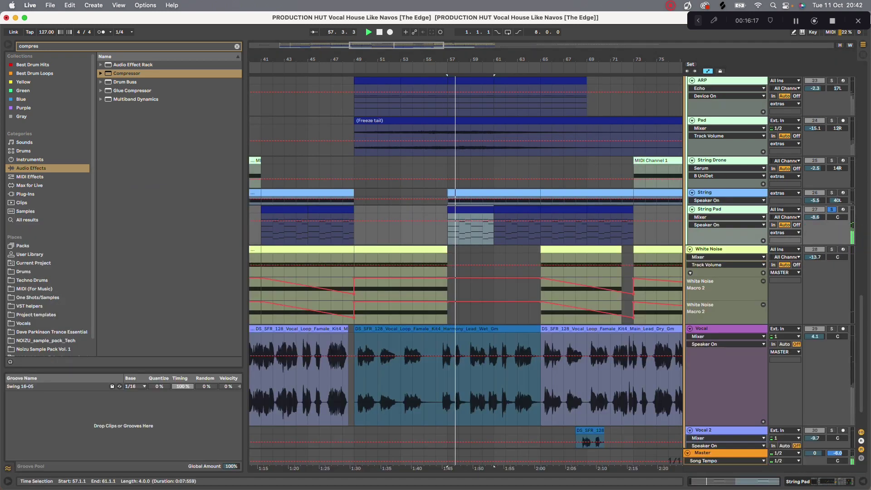
{"action": "key", "text": "shift+Tab"}
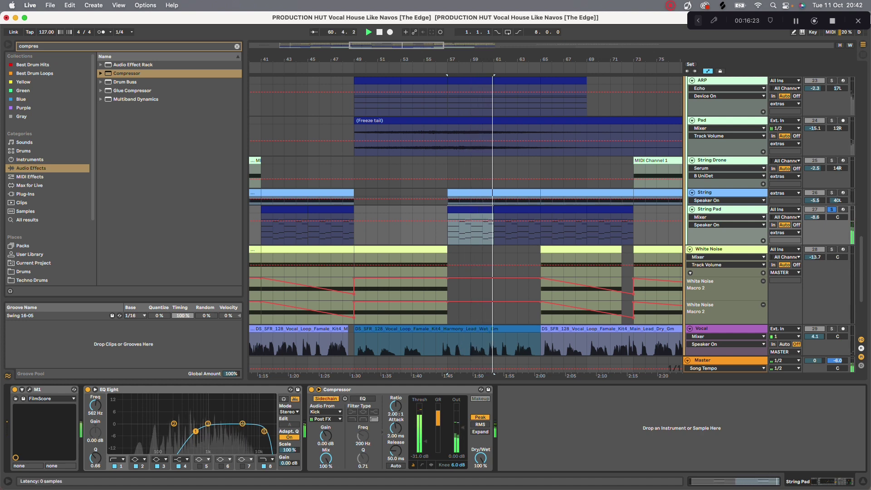
Reopen the String Pad's M1 synth, view its preset browser, and close the synth window.
{"action": "left_click", "coordinate": [30, 390]}
{"action": "left_click", "coordinate": [366, 109]}
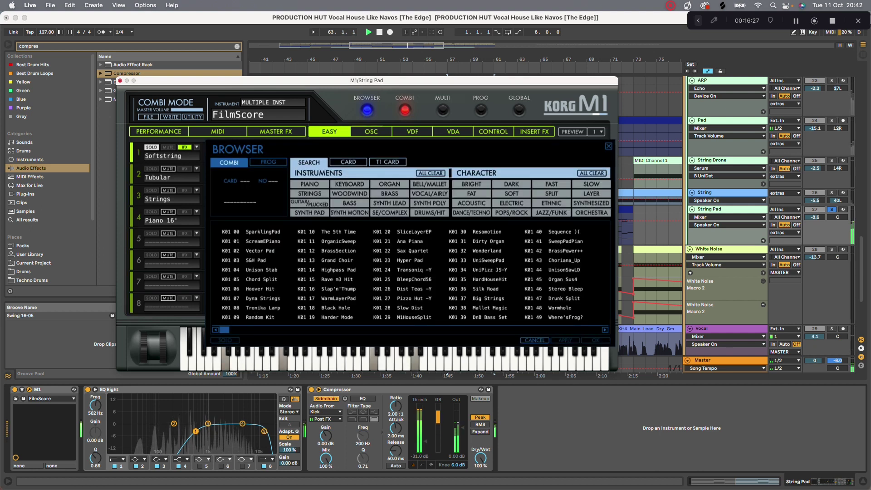
{"action": "key", "text": "super+w"}
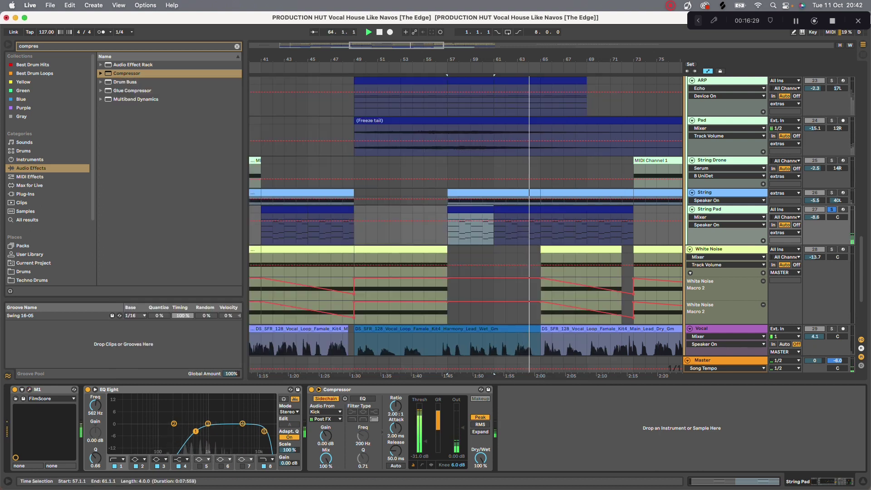
Replay the soloed String Pad from bar 57, comparing the sound with its sidechain Compressor bypassed and active.
{"action": "key", "text": "space"}
{"action": "key", "text": "space"}
{"action": "left_click", "coordinate": [338, 390]}
{"action": "left_click", "coordinate": [312, 390]}
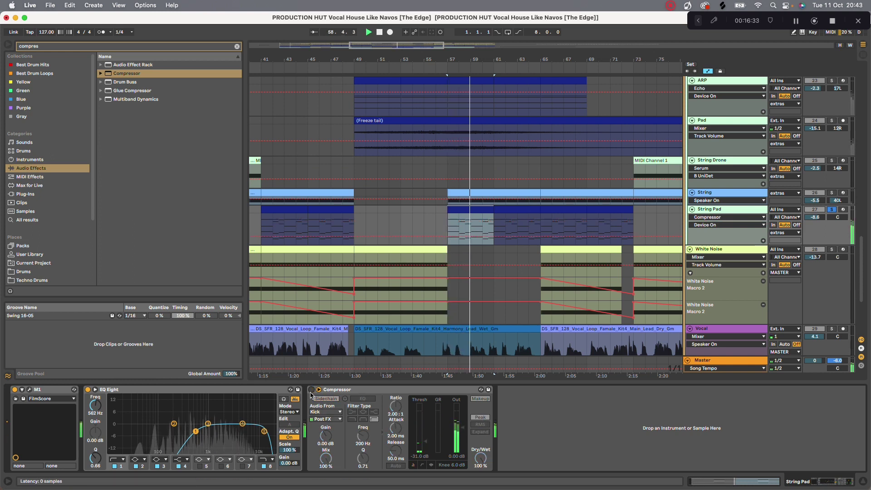
{"action": "left_click", "coordinate": [431, 391]}
{"action": "left_click", "coordinate": [312, 390]}
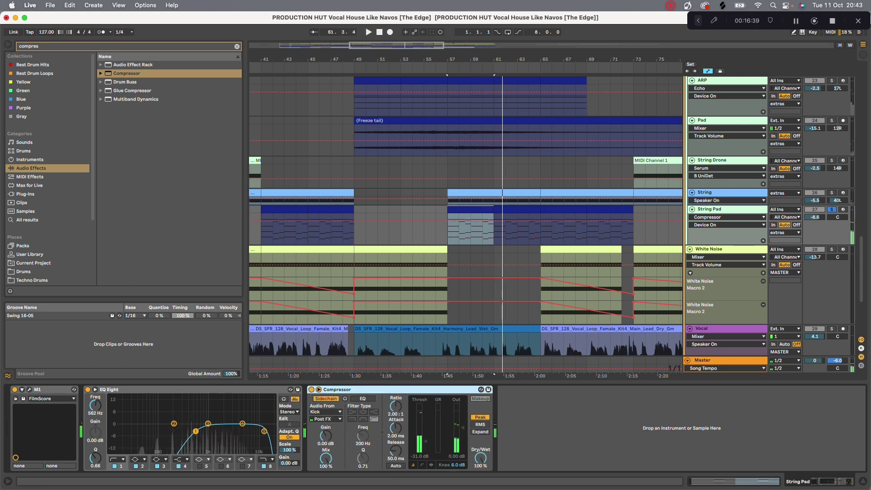
Select the White Noise track to display its devices, and solo it.
{"action": "scroll", "coordinate": [590, 254], "scroll_direction": "down", "scroll_amount": 1}
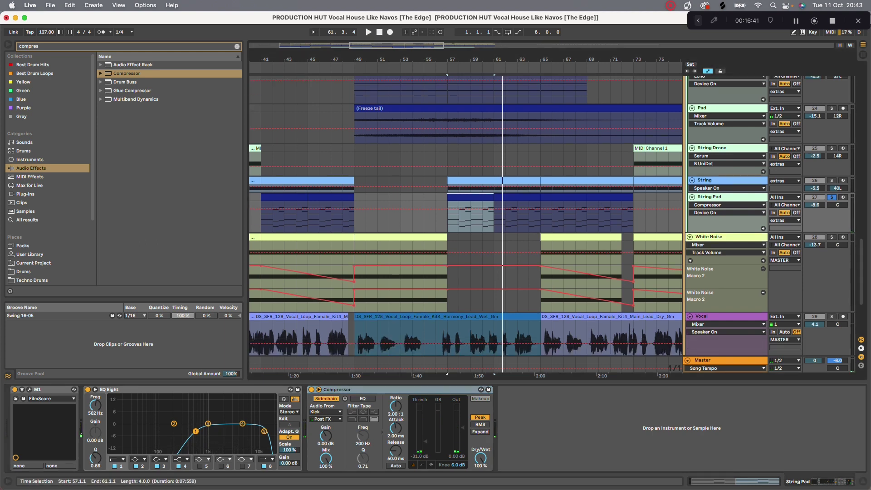
{"action": "left_click", "coordinate": [723, 236]}
{"action": "scroll", "coordinate": [723, 236], "scroll_direction": "down", "scroll_amount": 5}
{"action": "scroll", "coordinate": [467, 215], "scroll_direction": "up", "scroll_amount": 15}
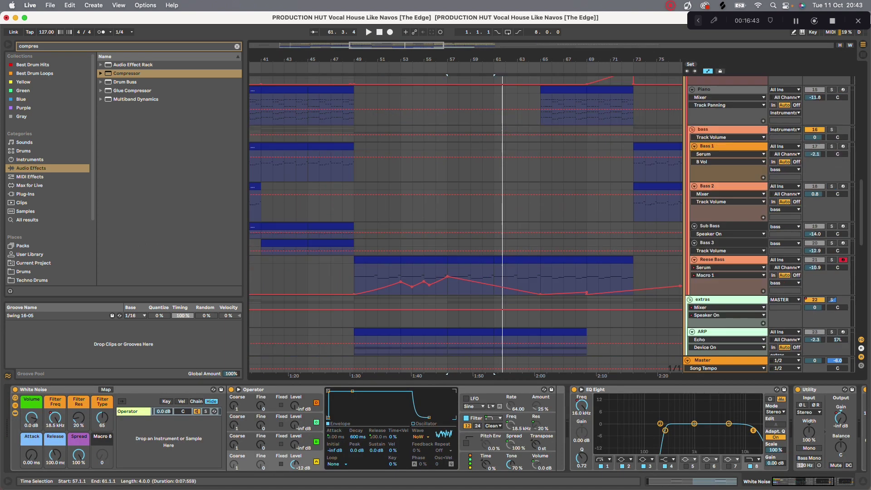
{"action": "scroll", "coordinate": [466, 216], "scroll_direction": "down", "scroll_amount": 12}
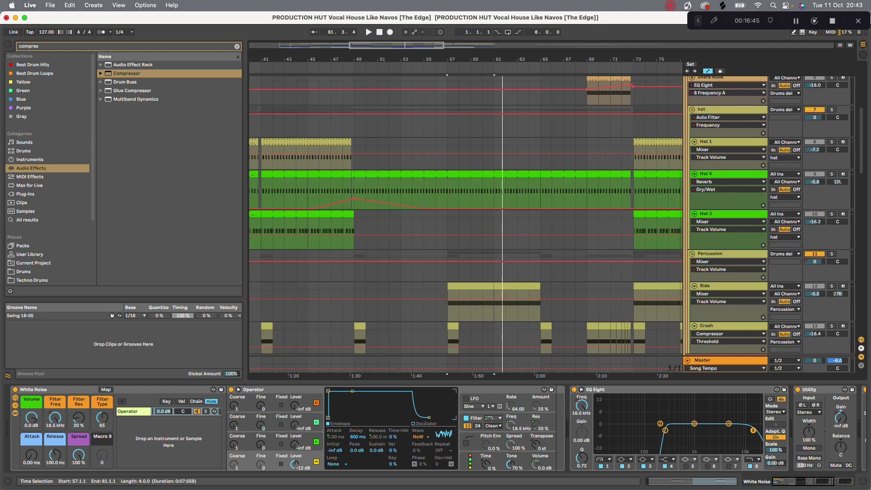
{"action": "scroll", "coordinate": [466, 216], "scroll_direction": "down", "scroll_amount": 8}
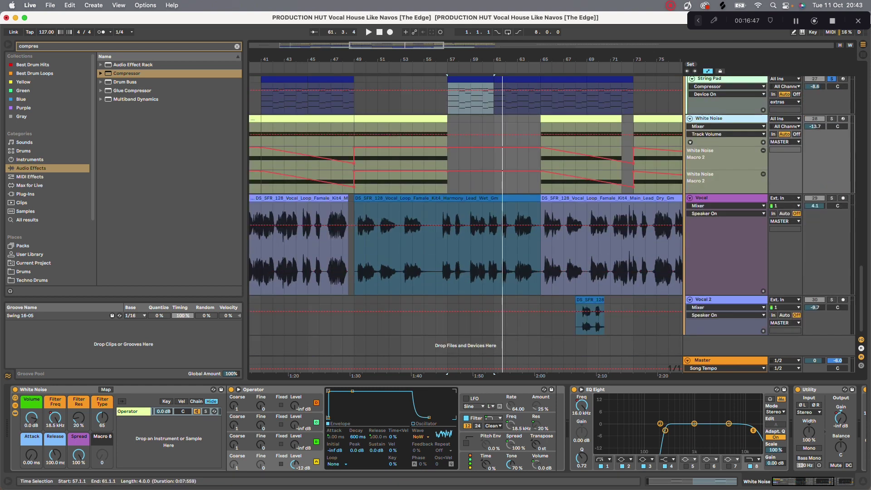
{"action": "left_click", "coordinate": [832, 139]}
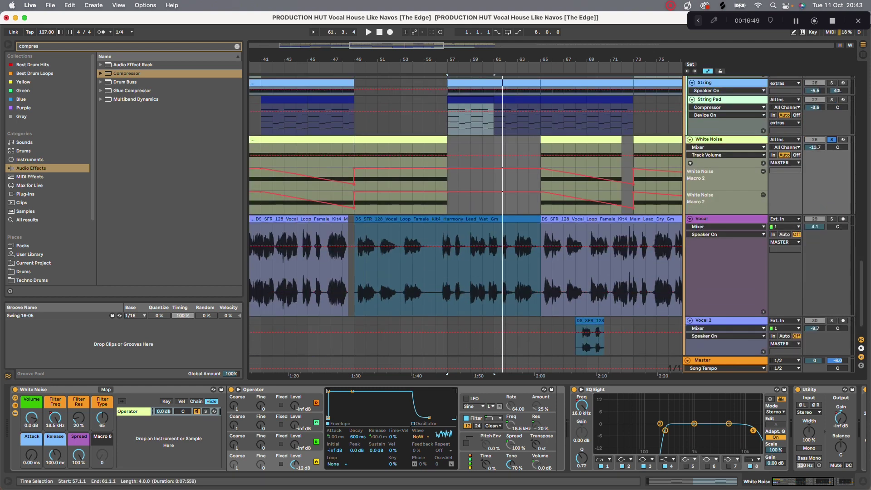
Audition the soloed white noise from bars 49, 65, 73 and 81.
{"action": "scroll", "coordinate": [430, 216], "scroll_direction": "down", "scroll_amount": 6}
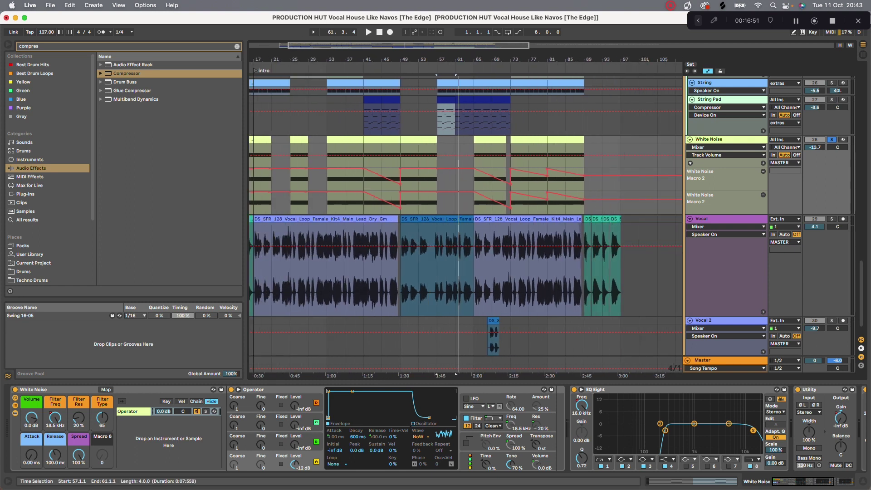
{"action": "left_click", "coordinate": [401, 159]}
{"action": "key", "text": "space"}
{"action": "left_click", "coordinate": [474, 160]}
{"action": "key", "text": "space"}
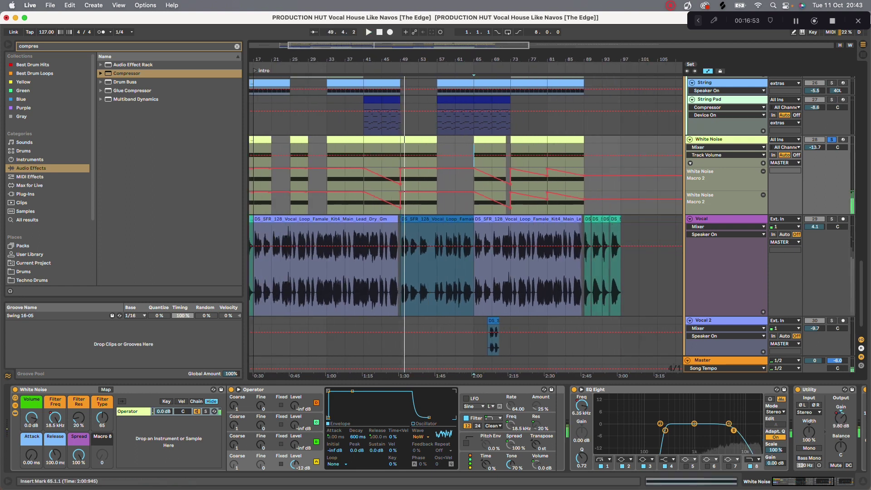
{"action": "key", "text": "space"}
{"action": "left_click", "coordinate": [511, 150]}
{"action": "key", "text": "space"}
{"action": "key", "text": "space"}
{"action": "left_click", "coordinate": [547, 150]}
{"action": "key", "text": "space"}
{"action": "key", "text": "space"}
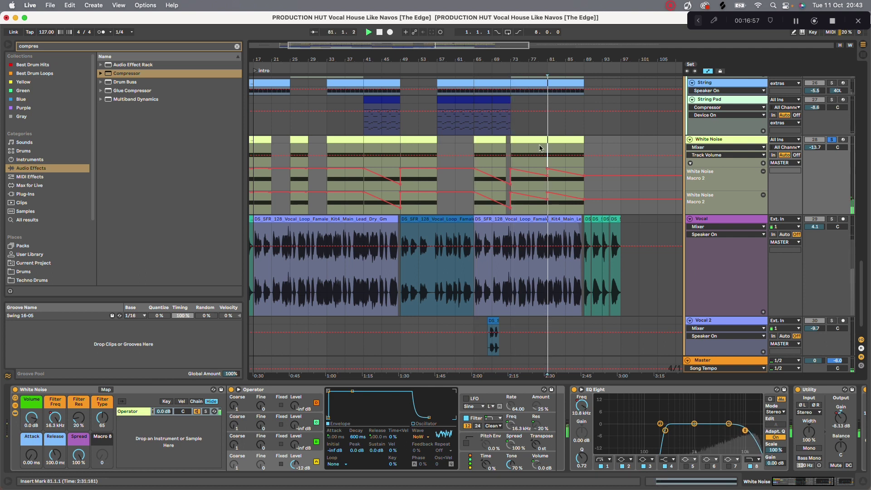
Audition the soloed white noise from bar 25 and from bar 39.
{"action": "left_click", "coordinate": [292, 149]}
{"action": "key", "text": "space"}
{"action": "key", "text": "space"}
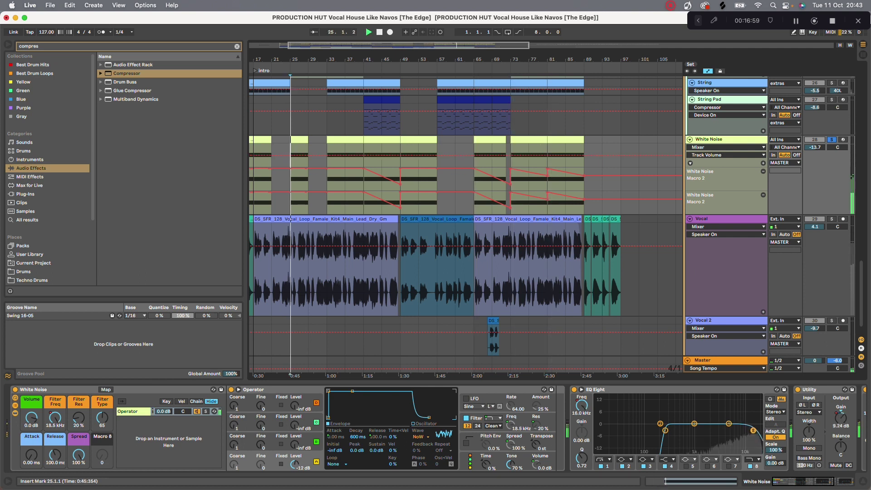
{"action": "left_click_drag", "start_coordinate": [295, 59], "coordinate": [368, 60]}
{"action": "left_click", "coordinate": [459, 150]}
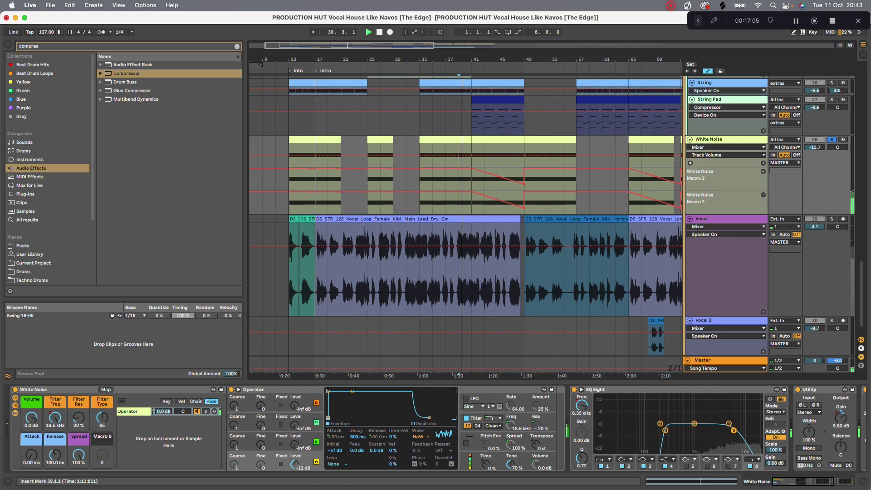
Show the automation of the White Noise rack's Filter Freq macro and examine the Operator, EQ Eight and Utility devices in its chain.
{"action": "scroll", "coordinate": [465, 215], "scroll_direction": "up", "scroll_amount": 6}
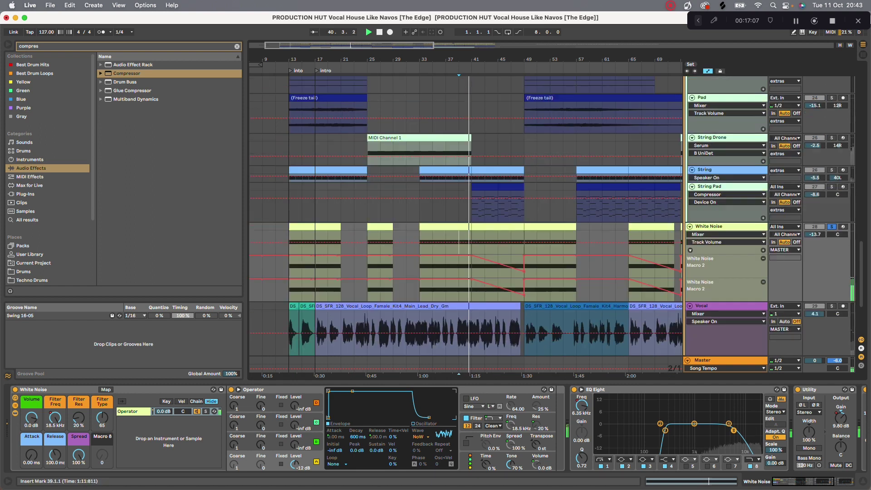
{"action": "scroll", "coordinate": [491, 241], "scroll_direction": "up", "scroll_amount": 1}
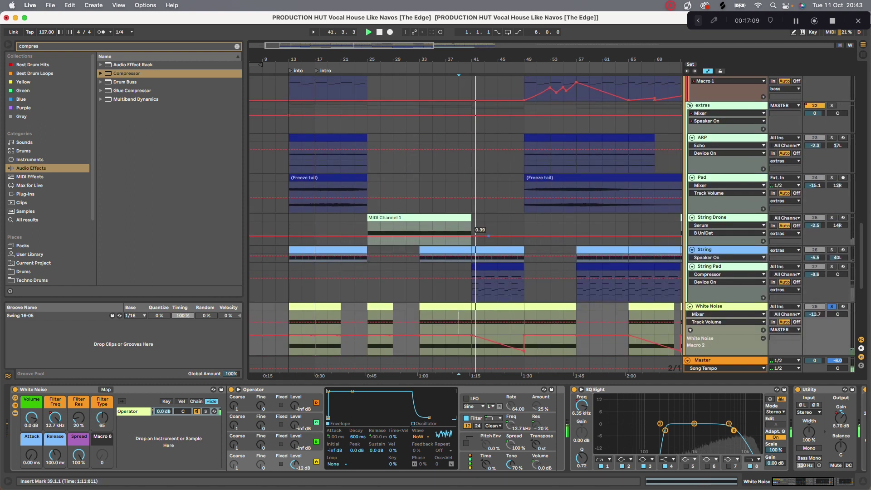
{"action": "left_click", "coordinate": [511, 190]}
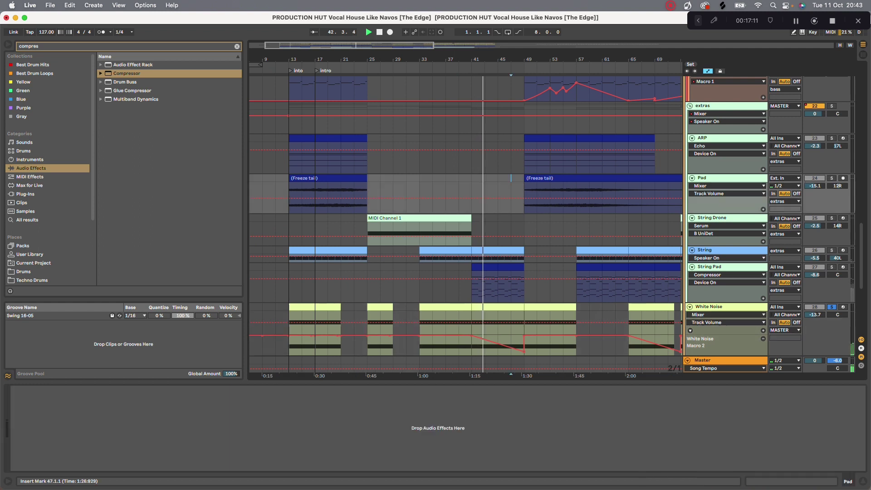
{"action": "left_click", "coordinate": [713, 307]}
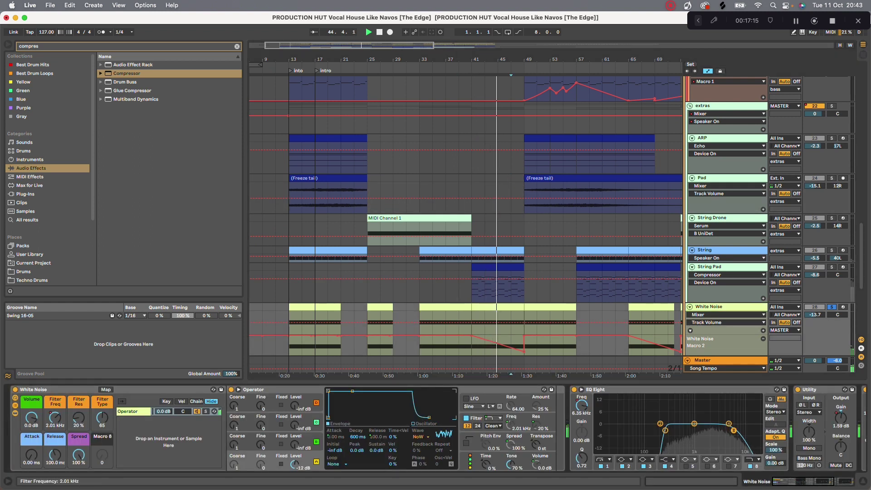
{"action": "right_click", "coordinate": [56, 417]}
{"action": "left_click", "coordinate": [84, 282]}
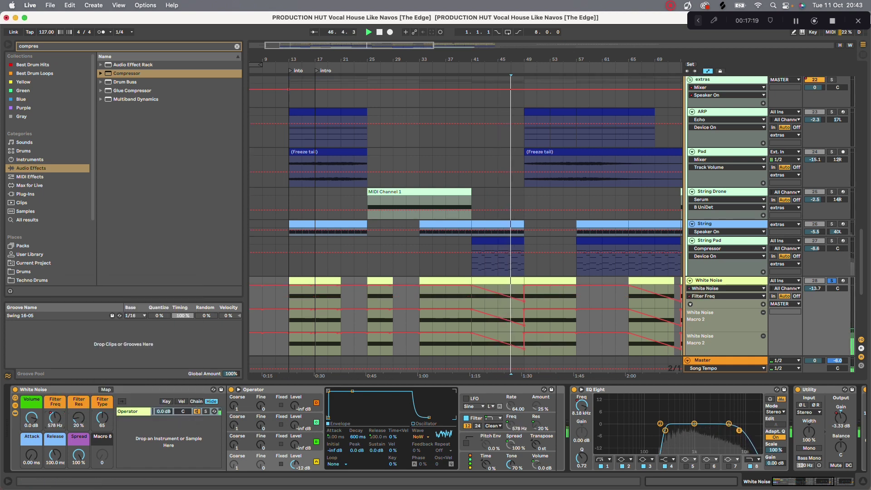
{"action": "scroll", "coordinate": [436, 429], "scroll_direction": "right", "scroll_amount": 5}
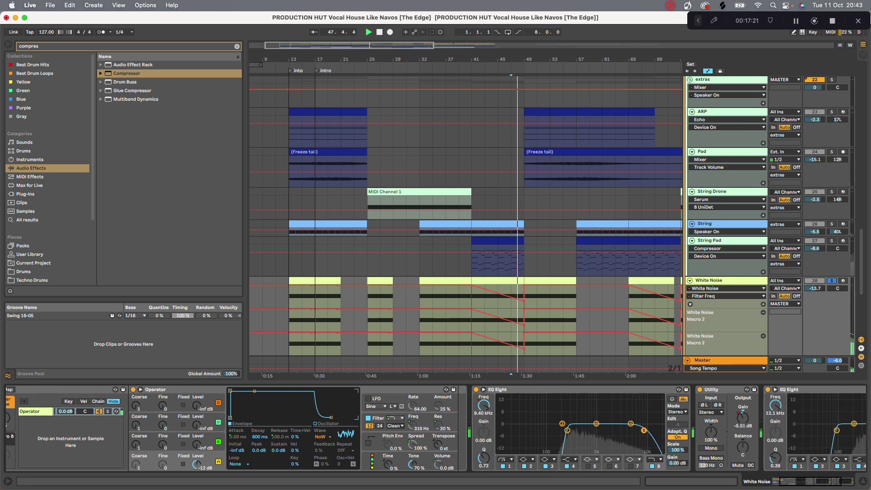
{"action": "scroll", "coordinate": [436, 429], "scroll_direction": "right", "scroll_amount": 3}
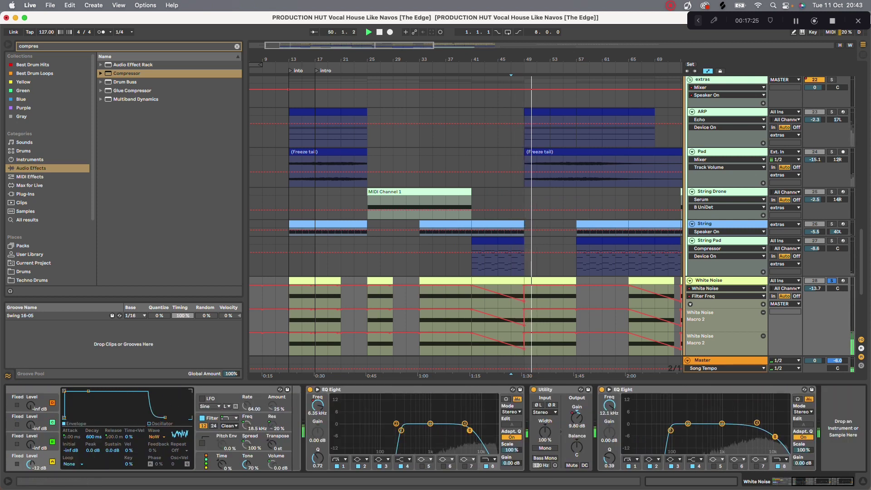
{"action": "scroll", "coordinate": [436, 429], "scroll_direction": "left", "scroll_amount": 8}
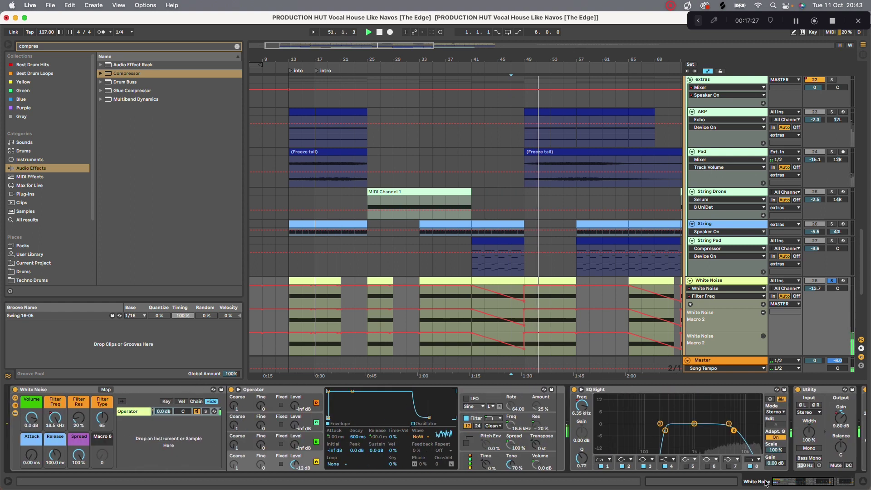
Unsolo the White Noise track and compare the full mix with the track deactivated and reactivated.
{"action": "left_click", "coordinate": [832, 281]}
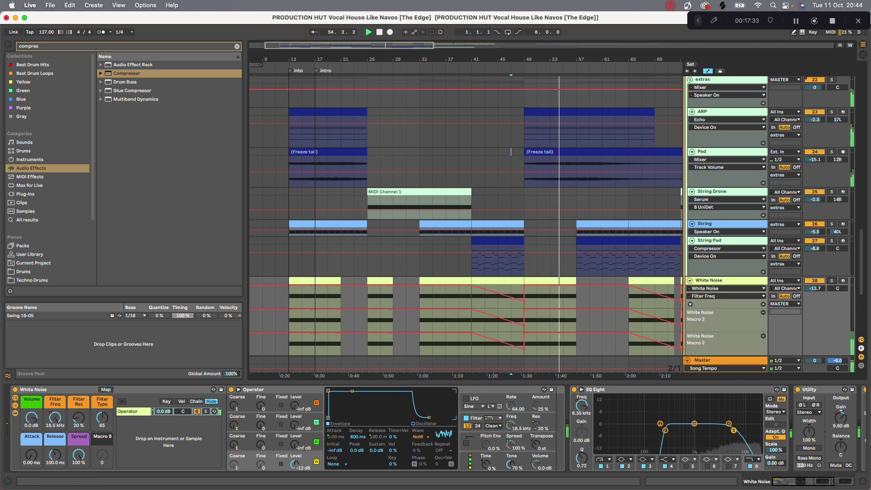
{"action": "left_click", "coordinate": [815, 281]}
{"action": "left_click", "coordinate": [815, 281]}
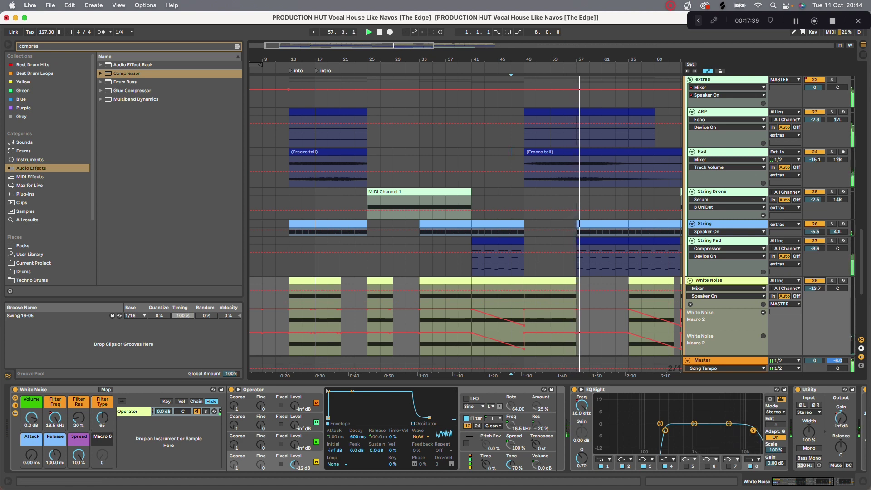
Open the Vocal track's device chain and select its EQ Eight.
{"action": "key", "text": "super+alt+l"}
{"action": "scroll", "coordinate": [466, 271], "scroll_direction": "down", "scroll_amount": 2}
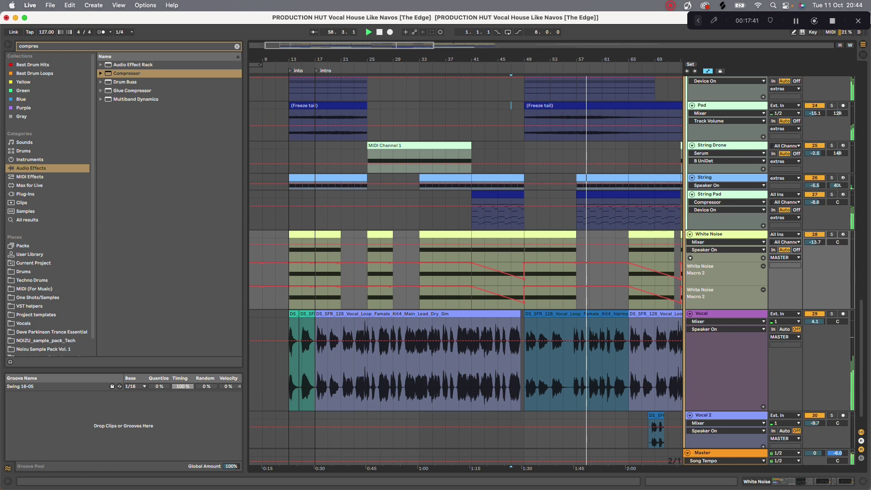
{"action": "scroll", "coordinate": [466, 271], "scroll_direction": "down", "scroll_amount": 1}
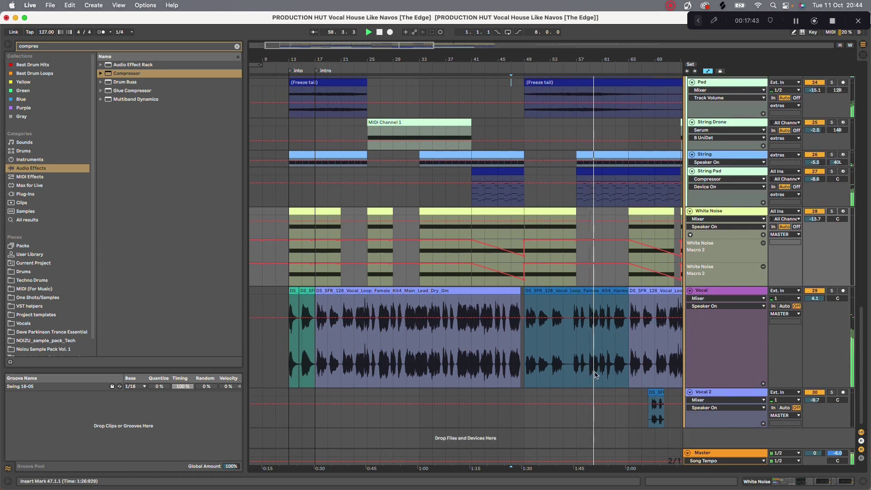
{"action": "double_click", "coordinate": [721, 291]}
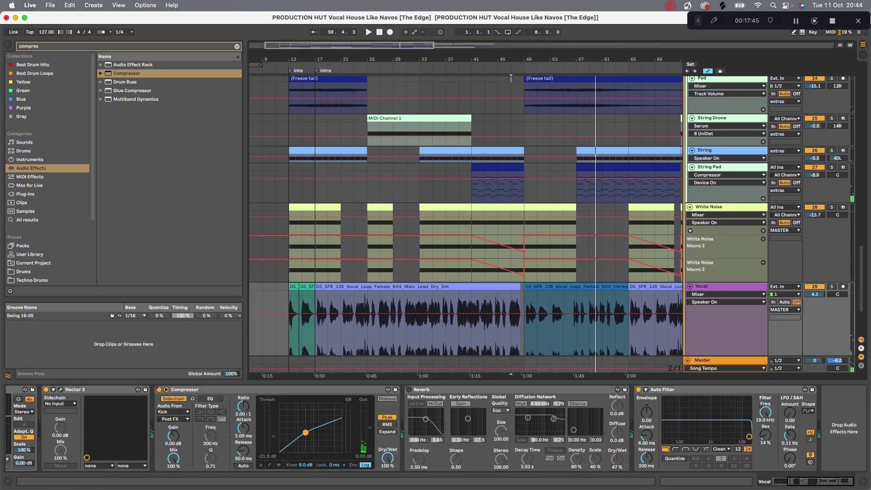
{"action": "scroll", "coordinate": [436, 428], "scroll_direction": "left", "scroll_amount": 5}
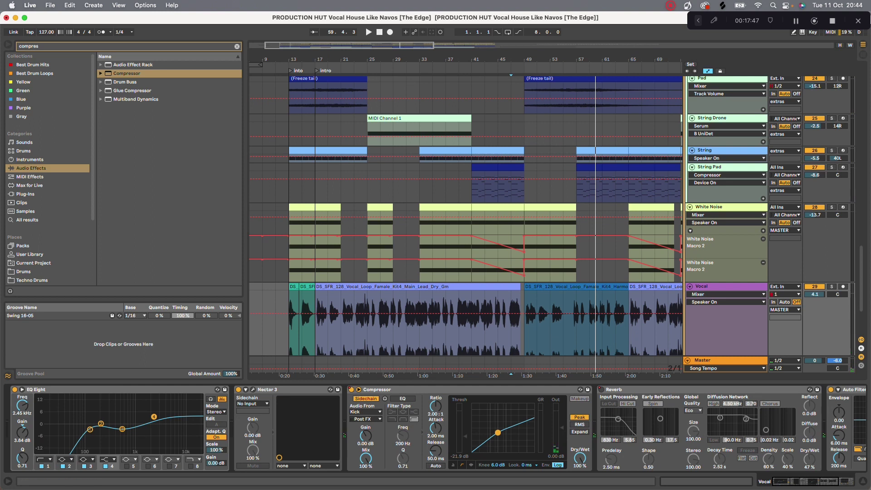
{"action": "left_click", "coordinate": [91, 390]}
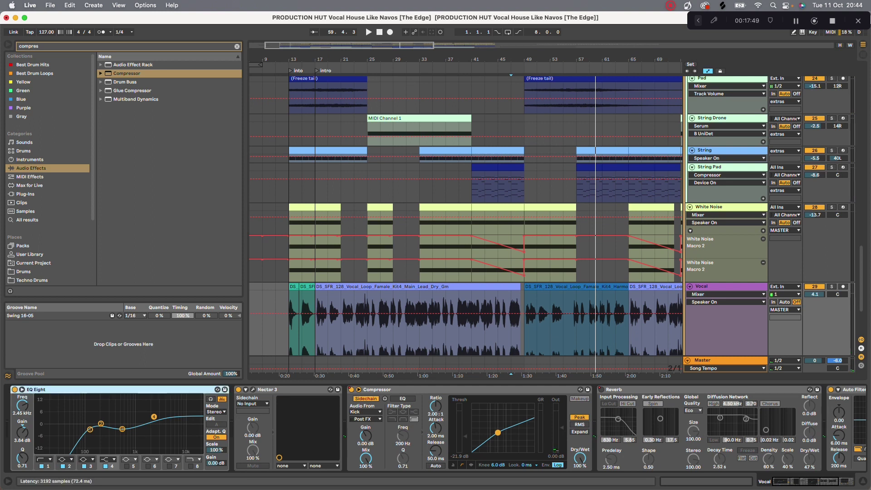
Open the Vocal track's Nectar 3 plug-in, examine its module chain, and close its window.
{"action": "left_click", "coordinate": [253, 390]}
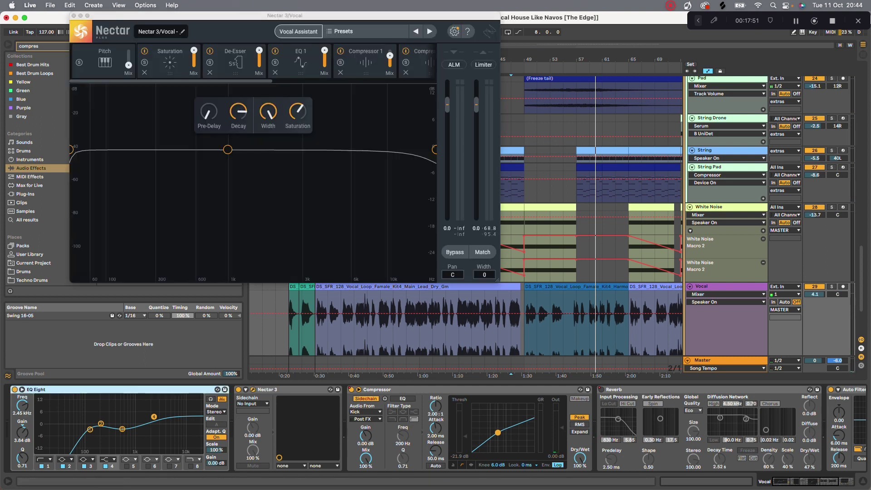
{"action": "mouse_move", "coordinate": [171, 81]}
{"action": "left_mouse_down"}
{"action": "mouse_move", "coordinate": [332, 81]}
{"action": "mouse_move", "coordinate": [170, 82]}
{"action": "left_mouse_up"}
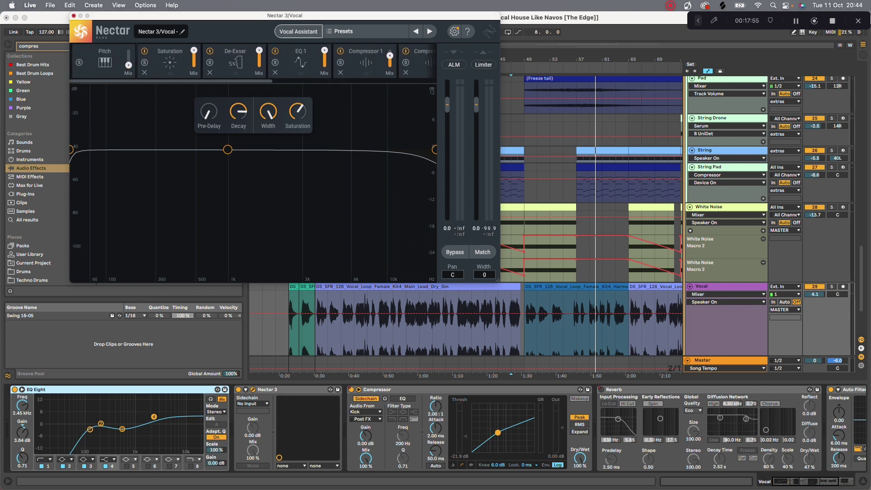
{"action": "left_click", "coordinate": [73, 15]}
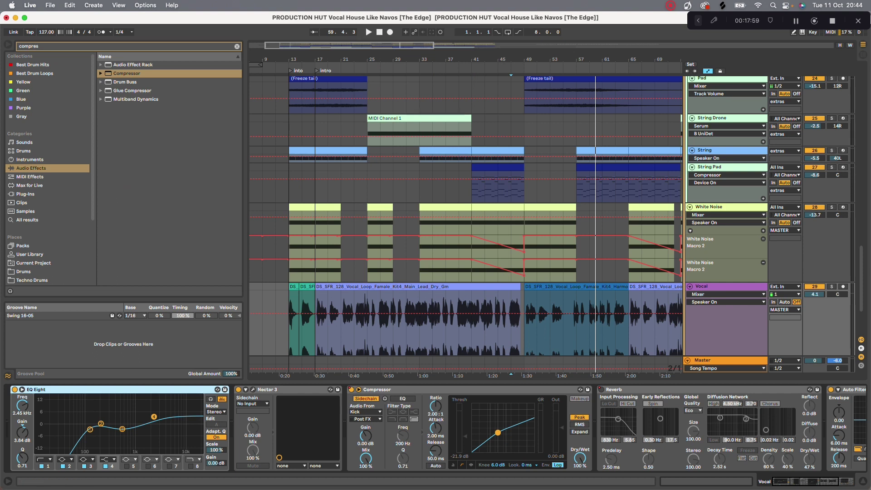
Examine the sidechain Compressor, Reverb and Auto Filter settings in the Vocal track's device chain.
{"action": "scroll", "coordinate": [436, 428], "scroll_direction": "right", "scroll_amount": 3}
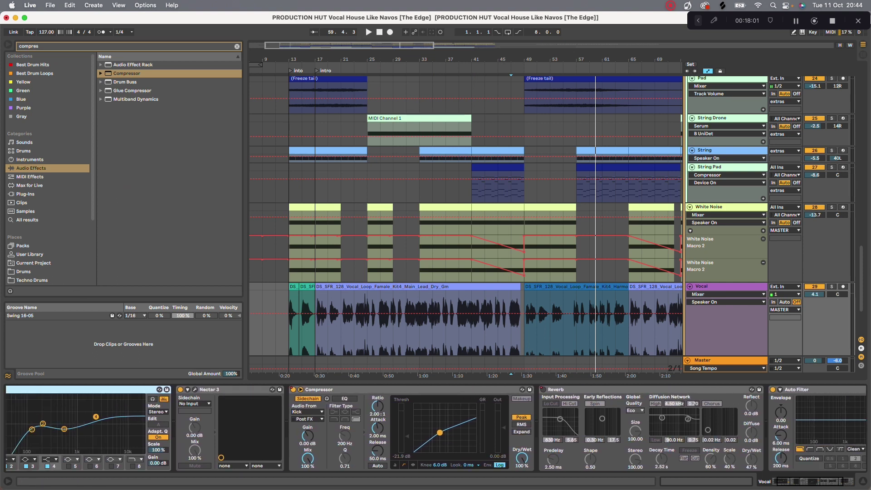
{"action": "scroll", "coordinate": [824, 485], "scroll_direction": "right", "scroll_amount": 5}
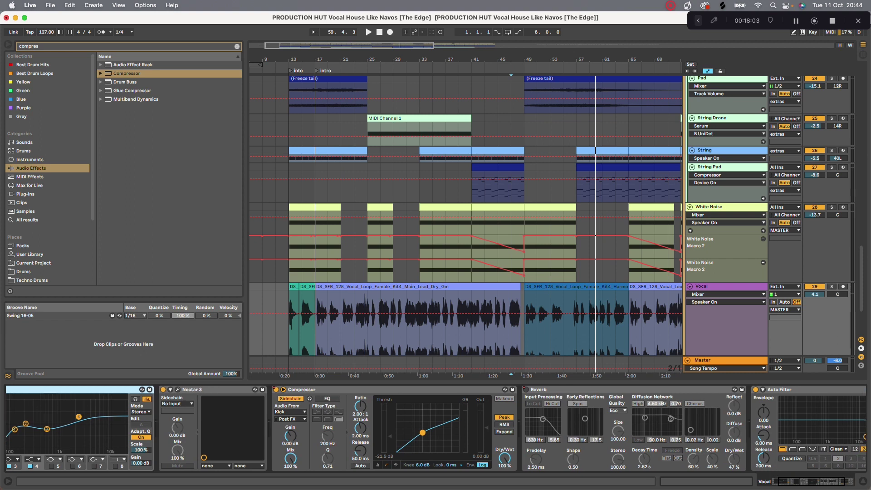
{"action": "scroll", "coordinate": [833, 484], "scroll_direction": "right", "scroll_amount": 3}
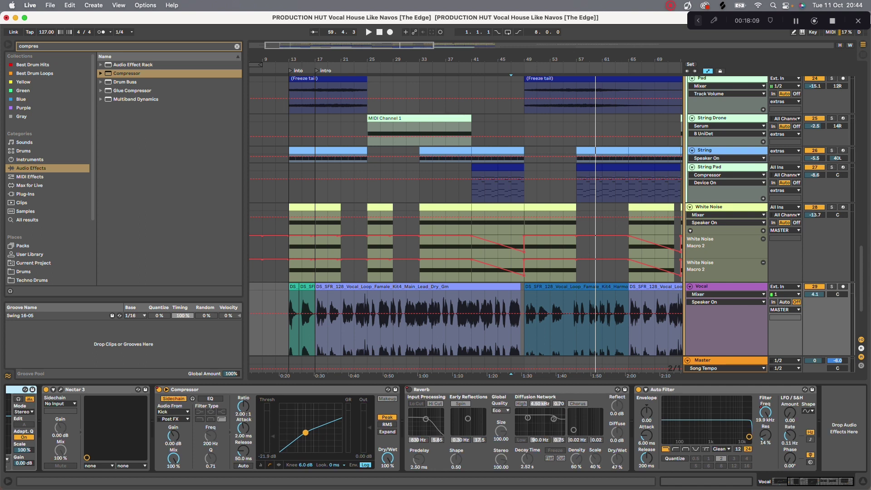
{"action": "scroll", "coordinate": [435, 428], "scroll_direction": "left", "scroll_amount": 5}
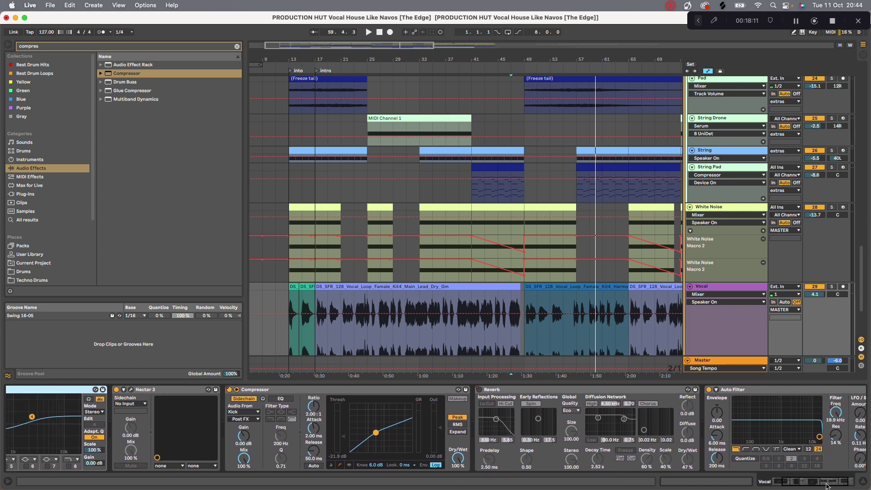
{"action": "scroll", "coordinate": [436, 429], "scroll_direction": "left", "scroll_amount": 3}
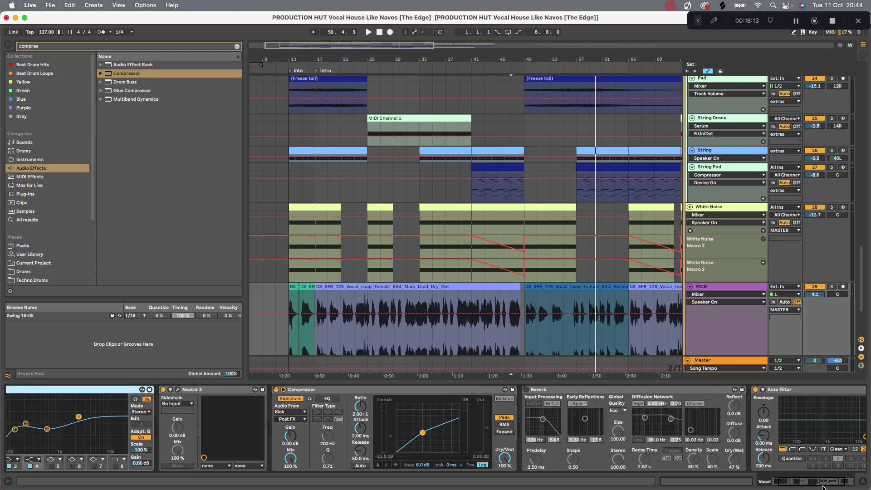
Review the Vocal track's device chain through to the final Auto Filter and back to the EQ Eight.
{"action": "scroll", "coordinate": [823, 487], "scroll_direction": "right", "scroll_amount": 3}
{"action": "scroll", "coordinate": [827, 487], "scroll_direction": "right", "scroll_amount": 5}
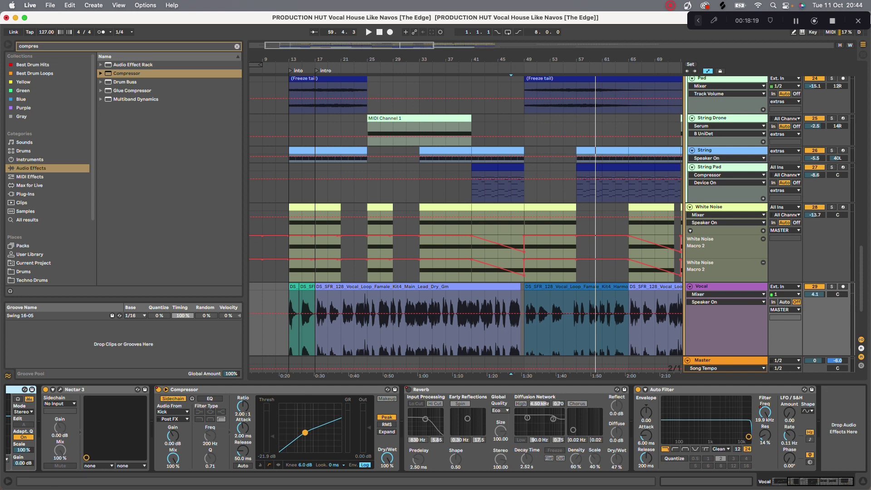
{"action": "scroll", "coordinate": [435, 429], "scroll_direction": "left", "scroll_amount": 10}
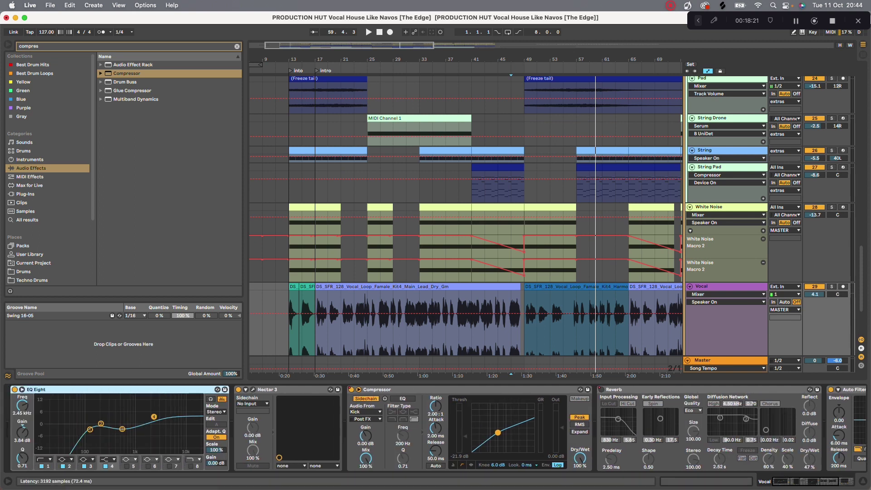
Open the Ozone 9 plug-in on the Master track and examine its Equalizer and Imager modules.
{"action": "left_click", "coordinate": [722, 360]}
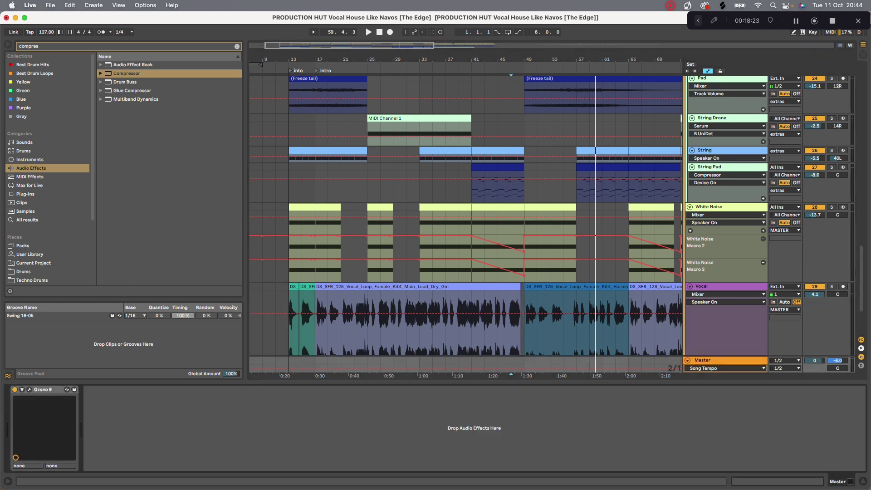
{"action": "left_click", "coordinate": [29, 389]}
{"action": "left_click", "coordinate": [436, 208]}
{"action": "left_click", "coordinate": [63, 94]}
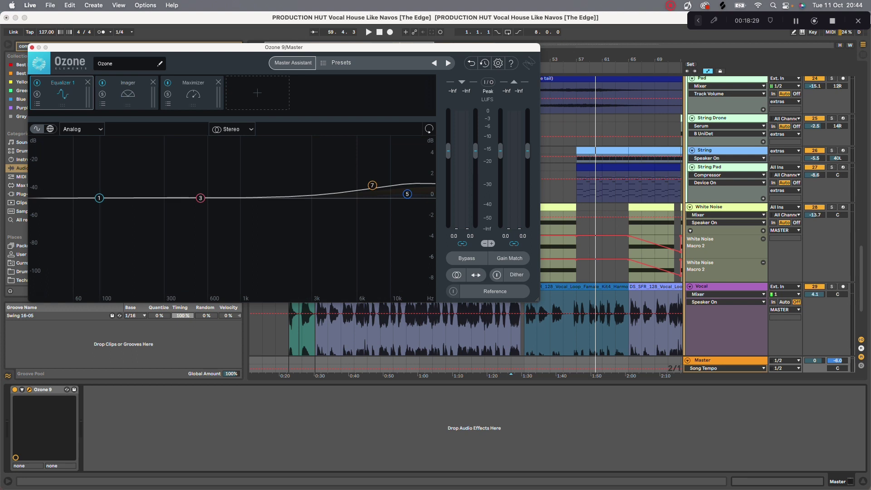
{"action": "left_click", "coordinate": [128, 93]}
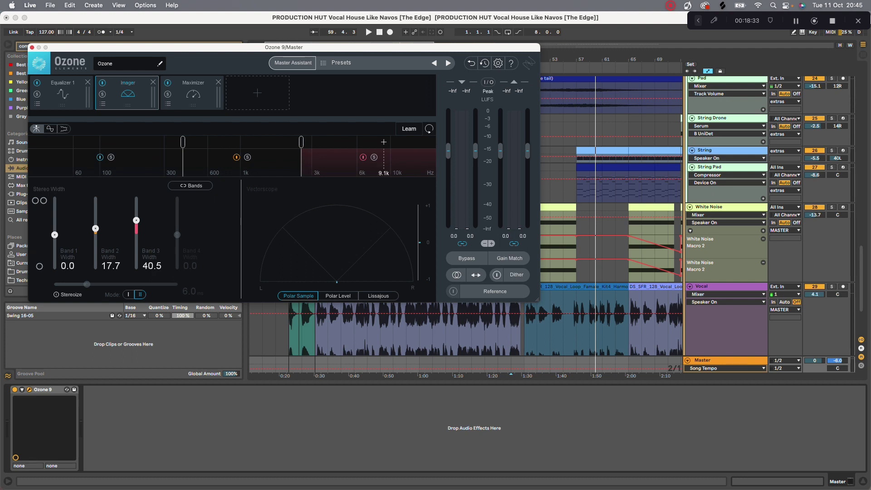
Examine Ozone 9's Maximizer module with the track playing briefly, and close the plug-in window.
{"action": "left_click", "coordinate": [193, 94]}
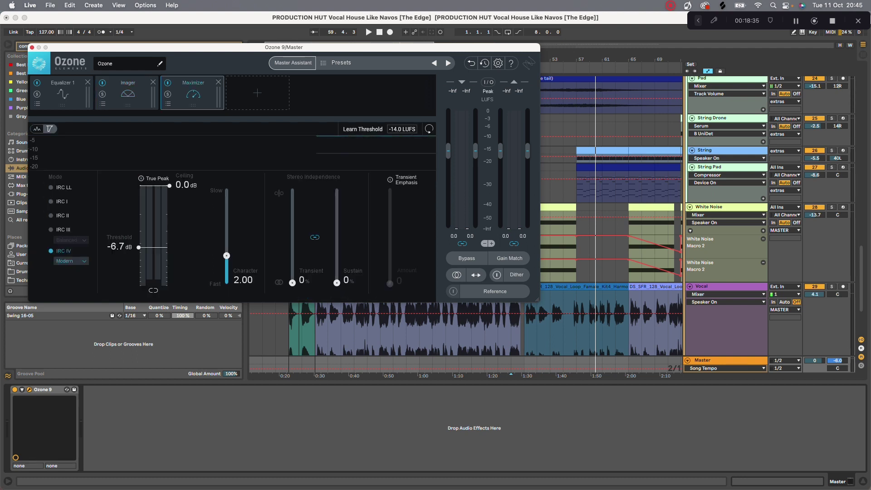
{"action": "key", "text": "space"}
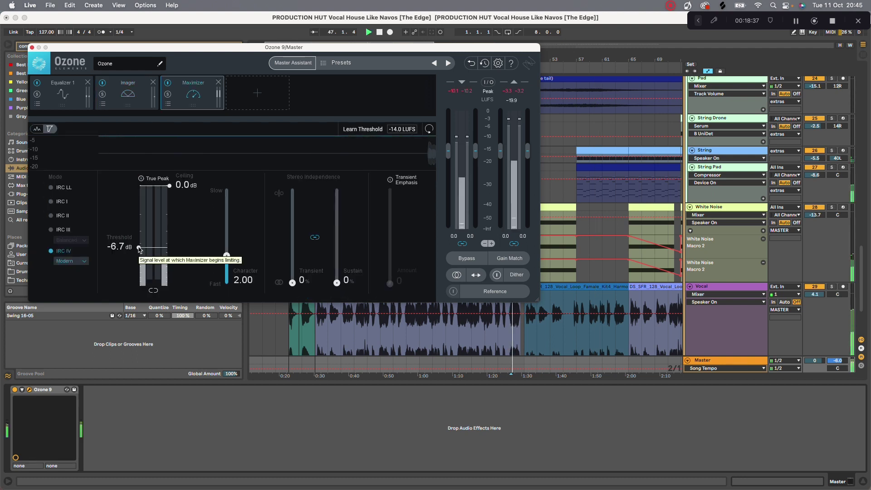
{"action": "left_click", "coordinate": [31, 47]}
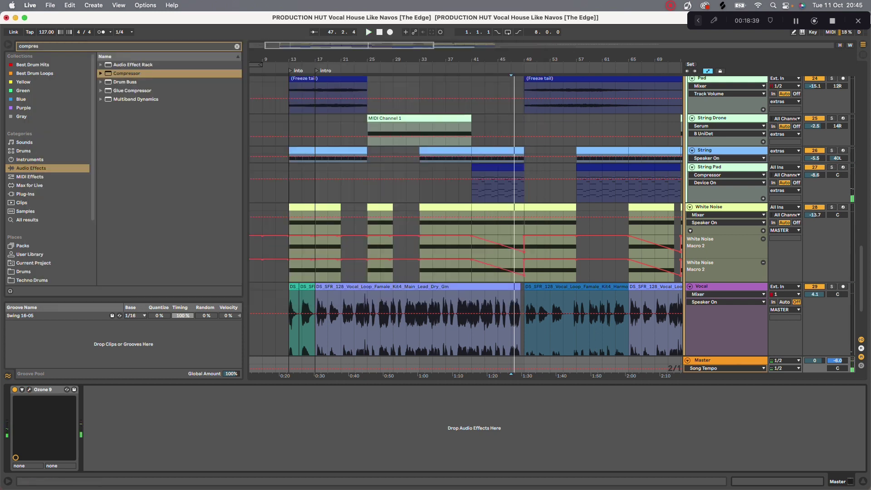
{"action": "scroll", "coordinate": [466, 218], "scroll_direction": "down", "scroll_amount": 5}
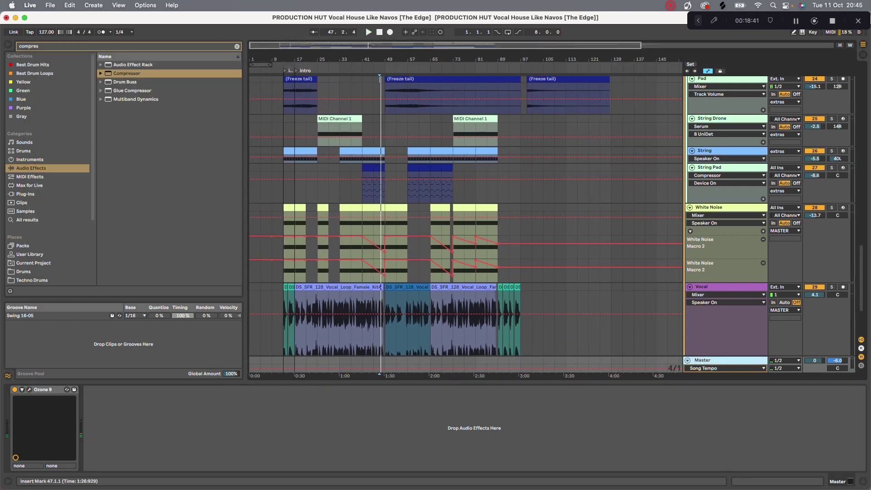